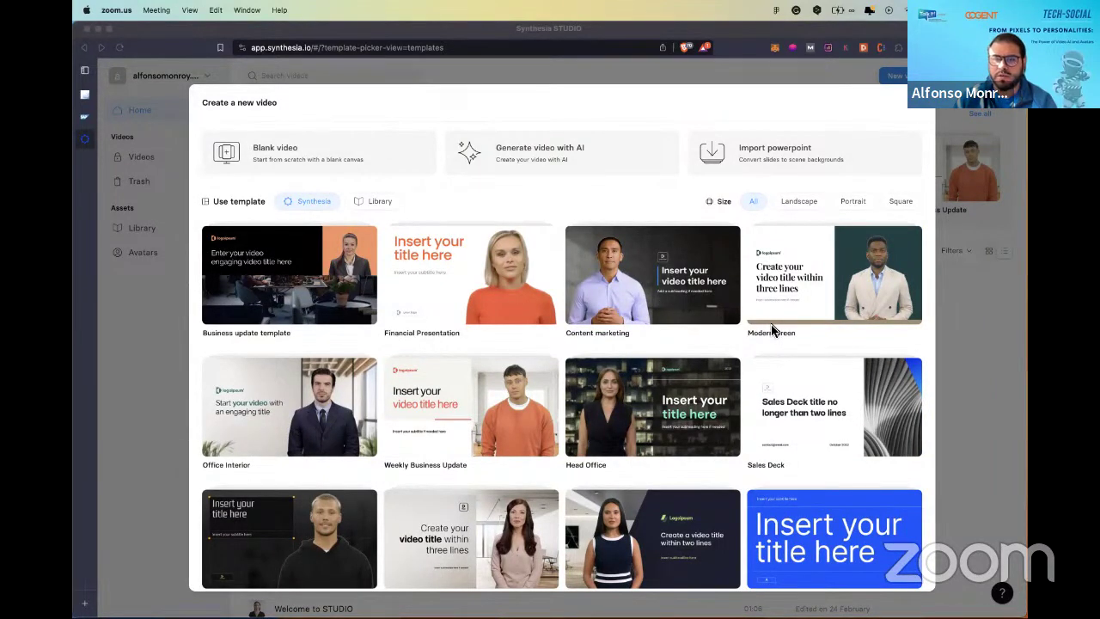
Step: Browse the Synthesia video templates available for a new video
scroll(769, 335, down, 3)
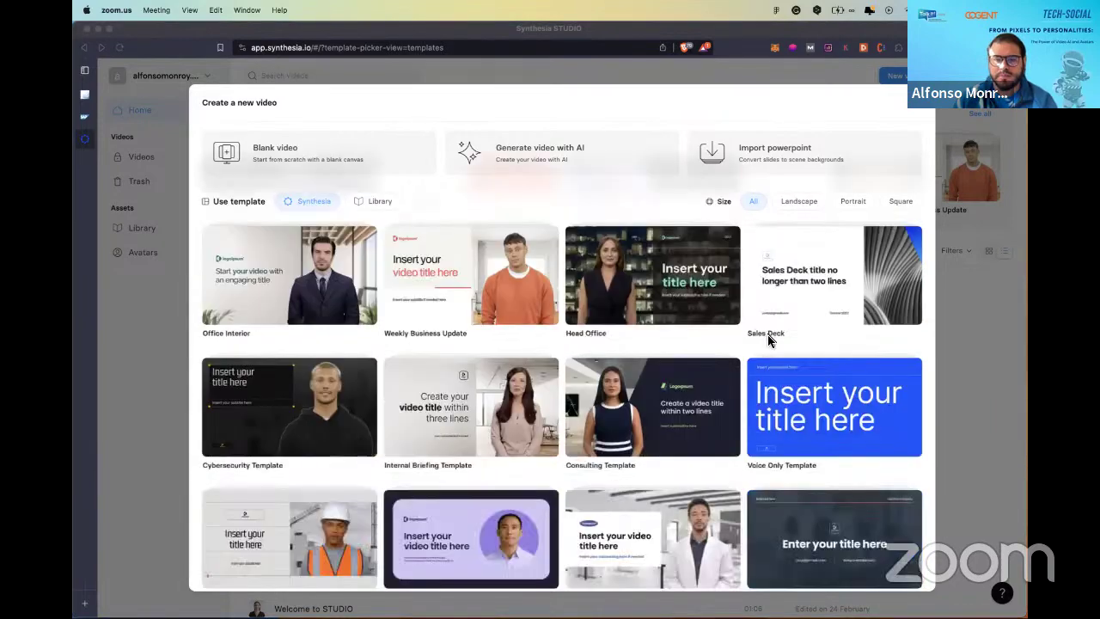
scroll(767, 335, down, 8)
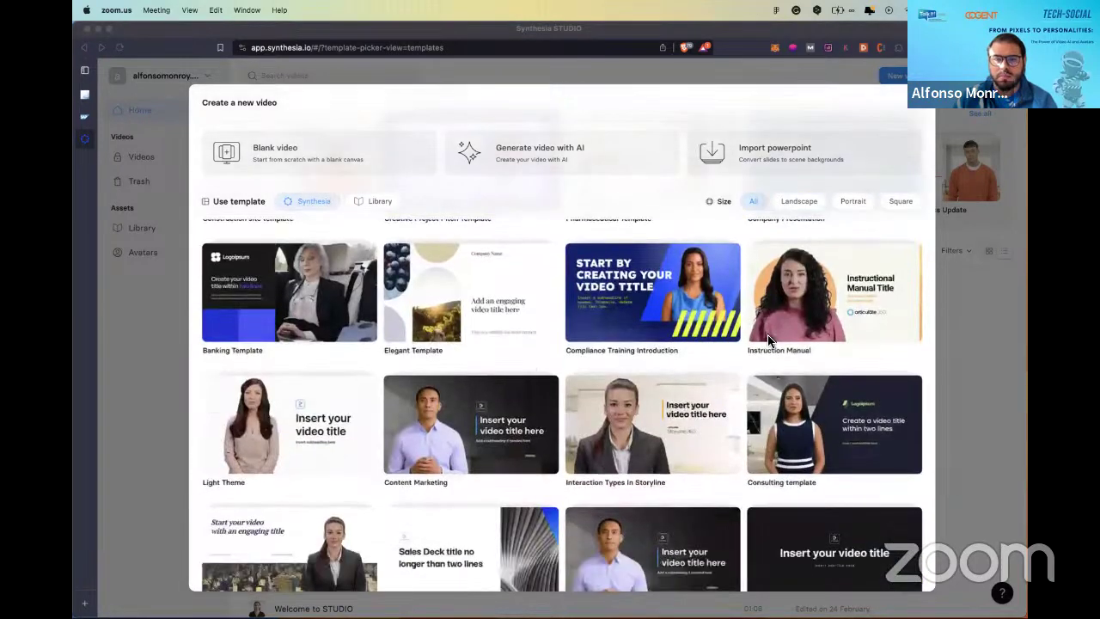
scroll(614, 374, down, 15)
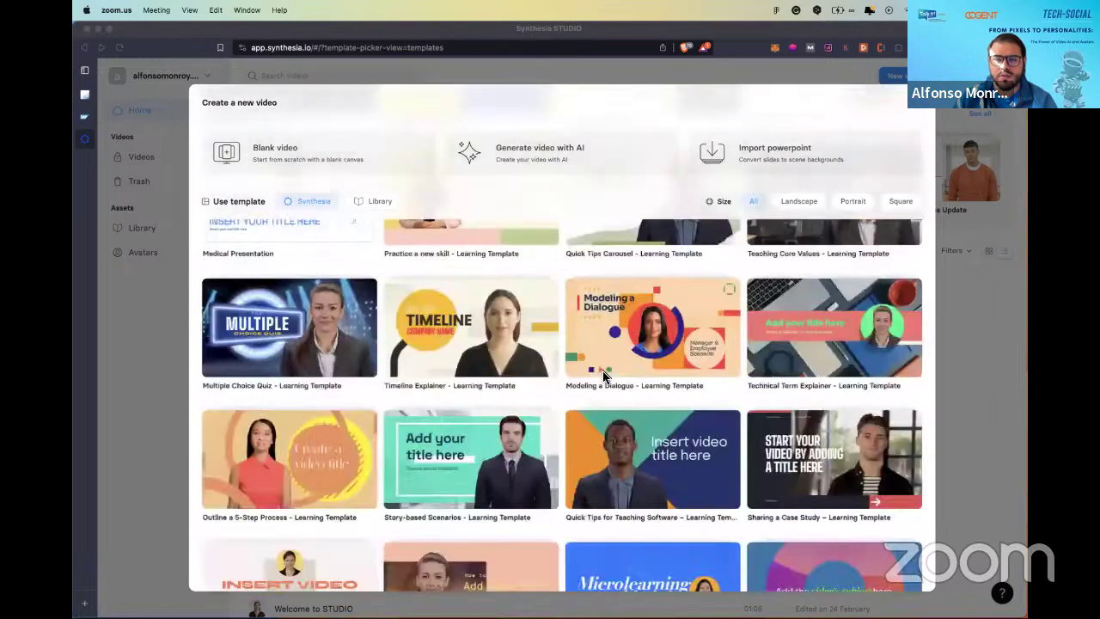
scroll(604, 368, down, 3)
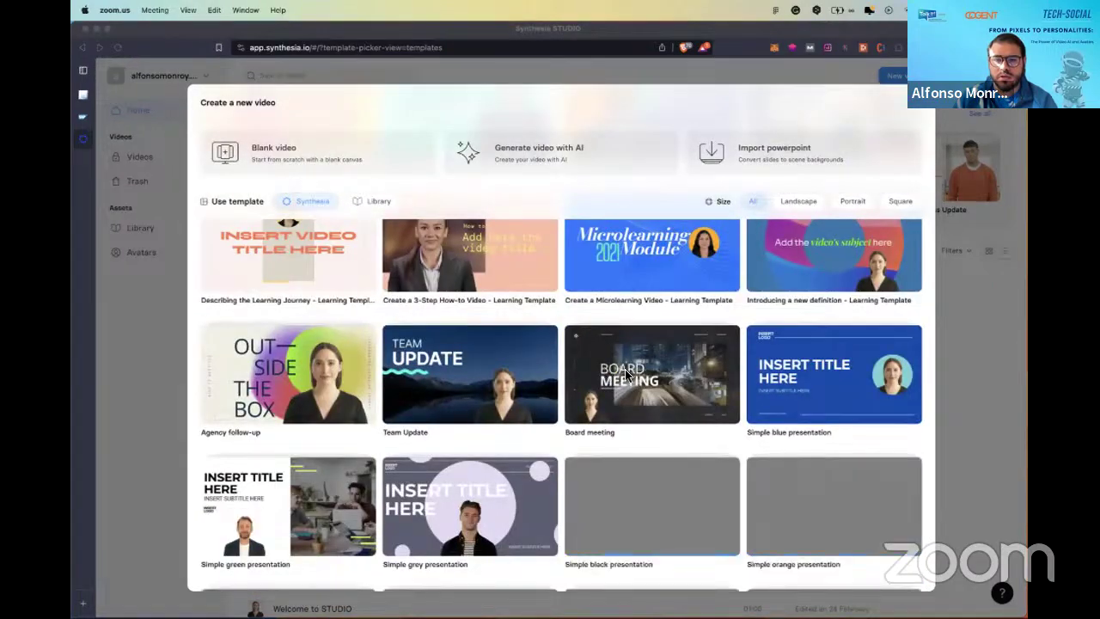
scroll(696, 364, down, 10)
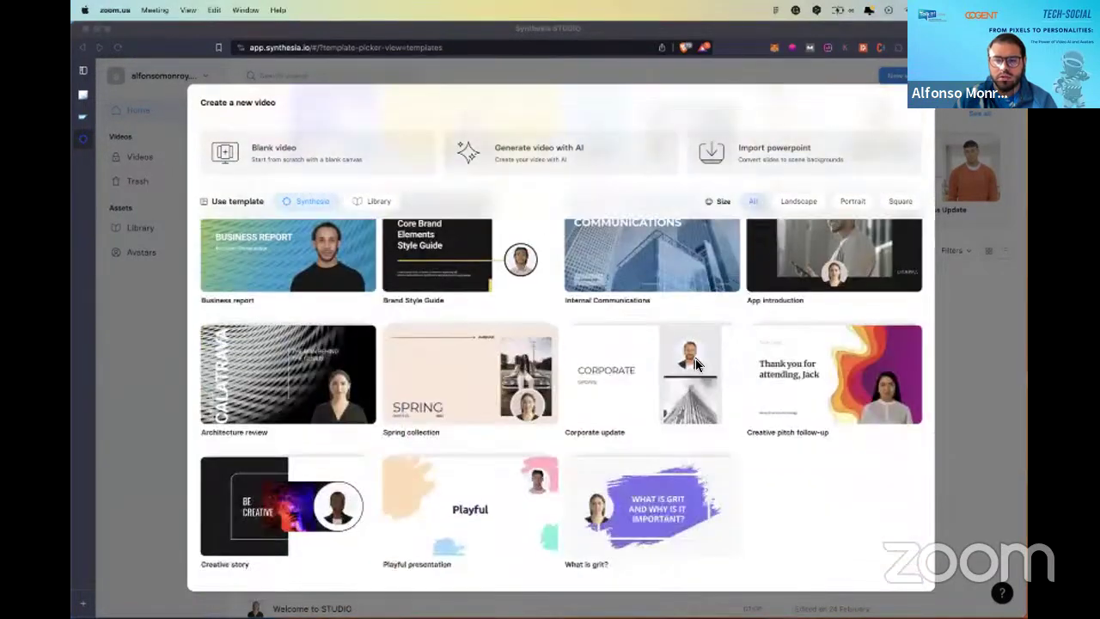
scroll(696, 358, up, 20)
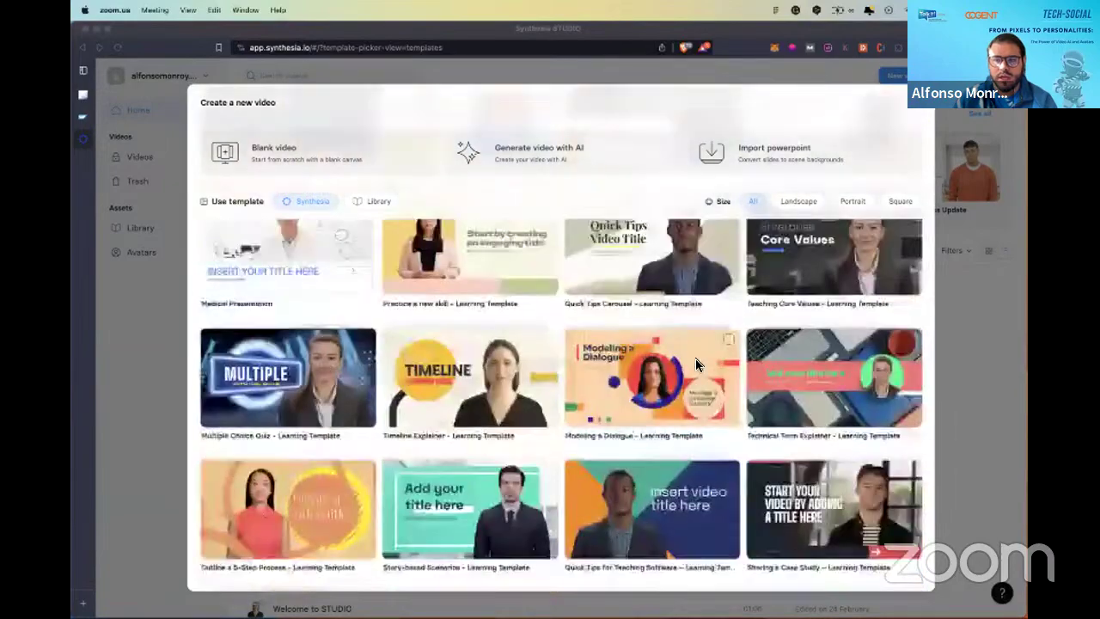
scroll(696, 365, up, 6)
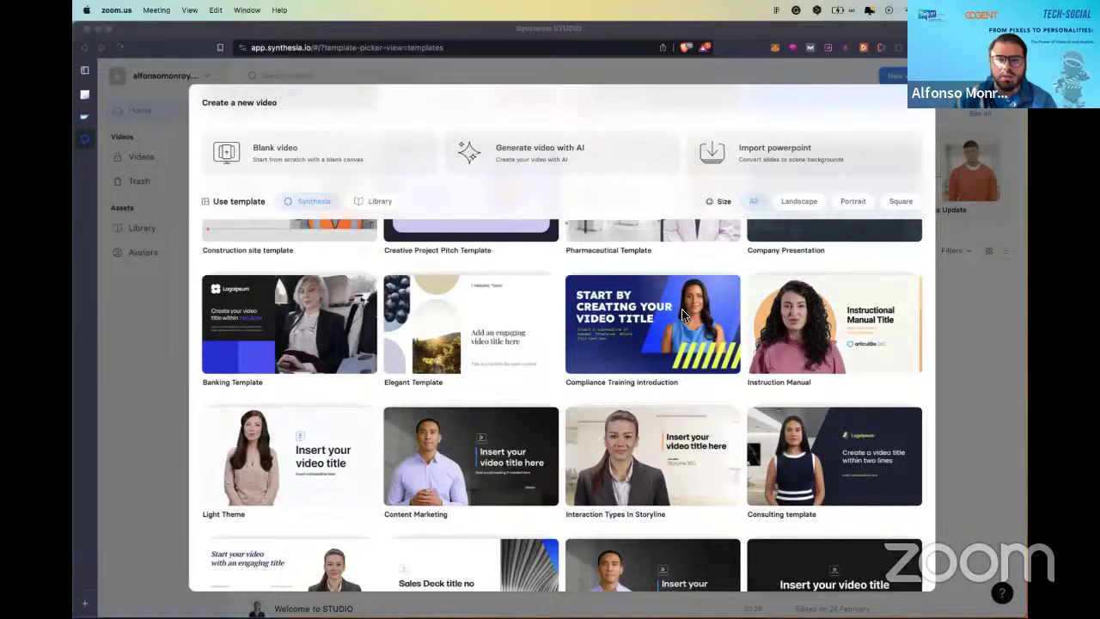
scroll(653, 284, down, 1)
scroll(602, 232, up, 4)
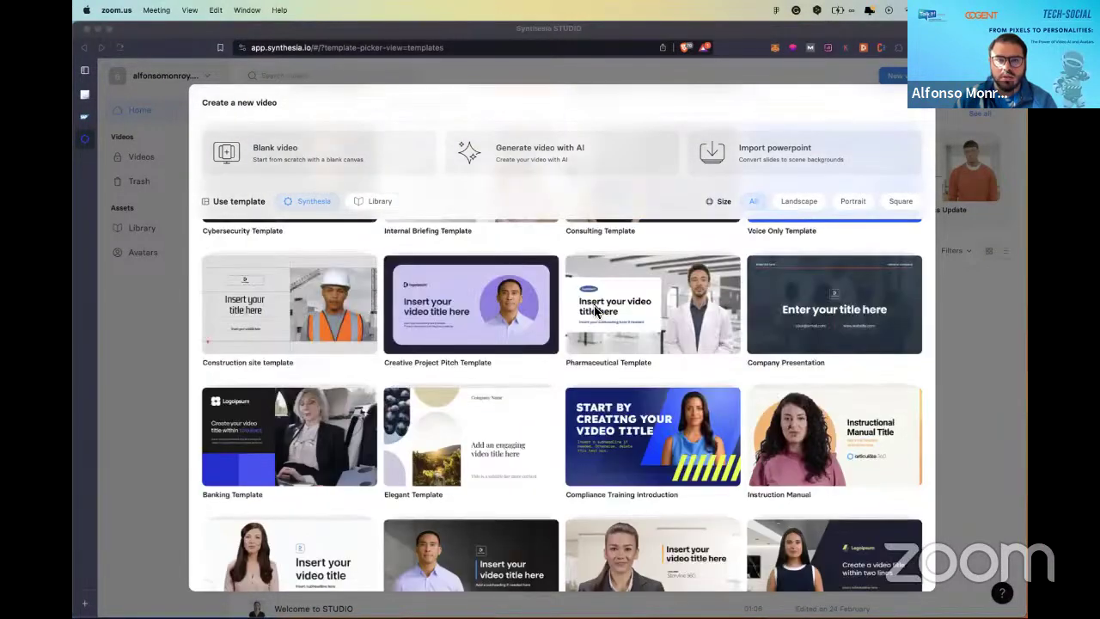
Step: Start a new video generated with AI and preview the scenes of the Sales Deck template
click(545, 154)
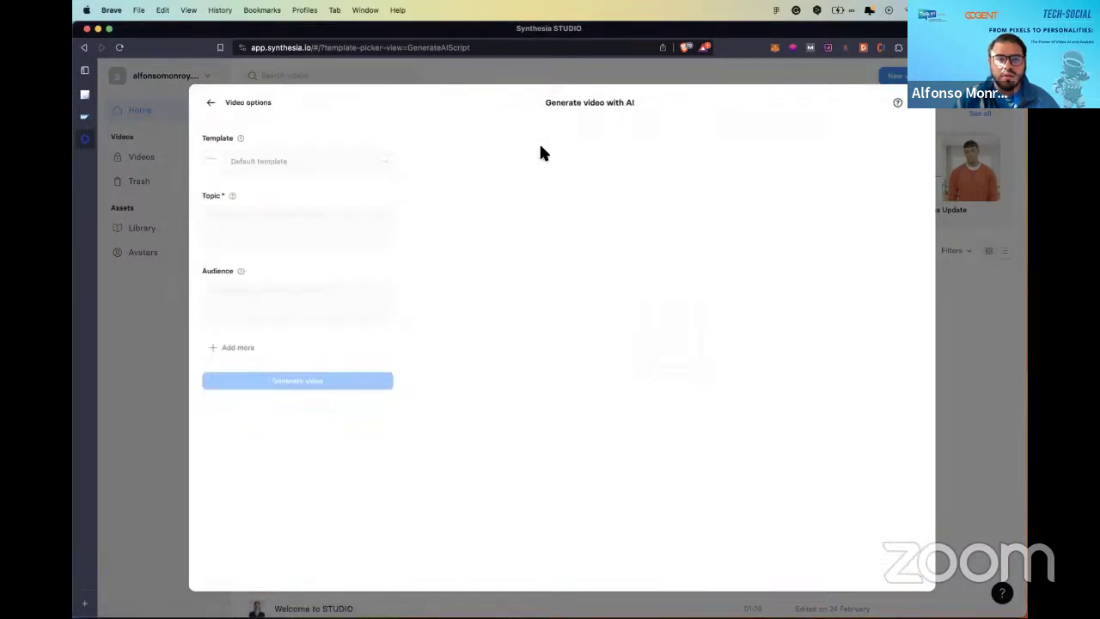
click(385, 169)
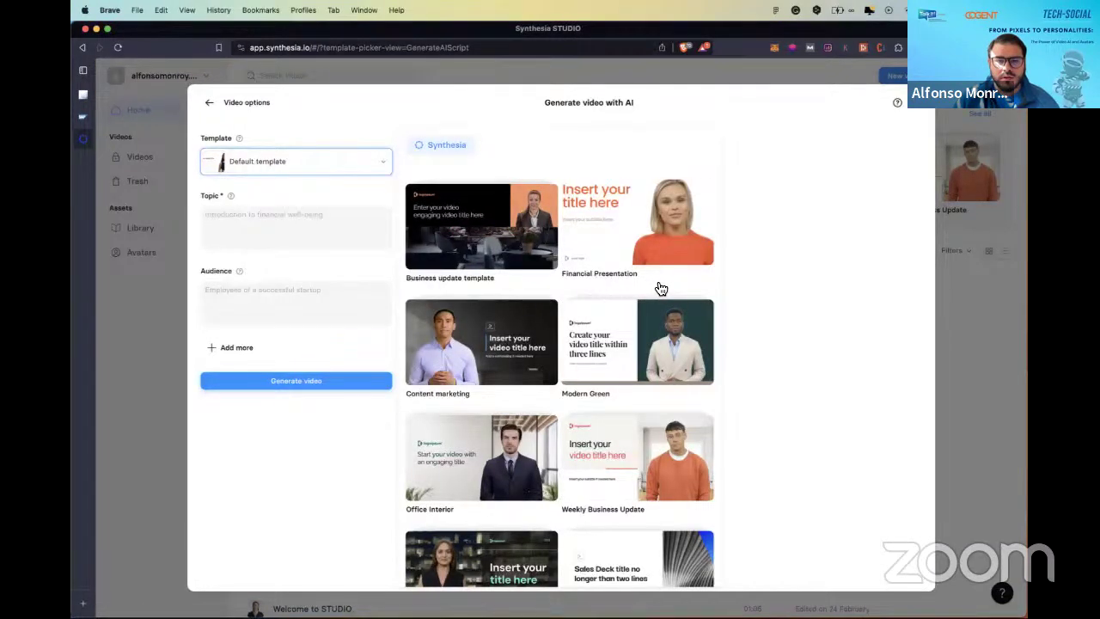
scroll(661, 289, down, 10)
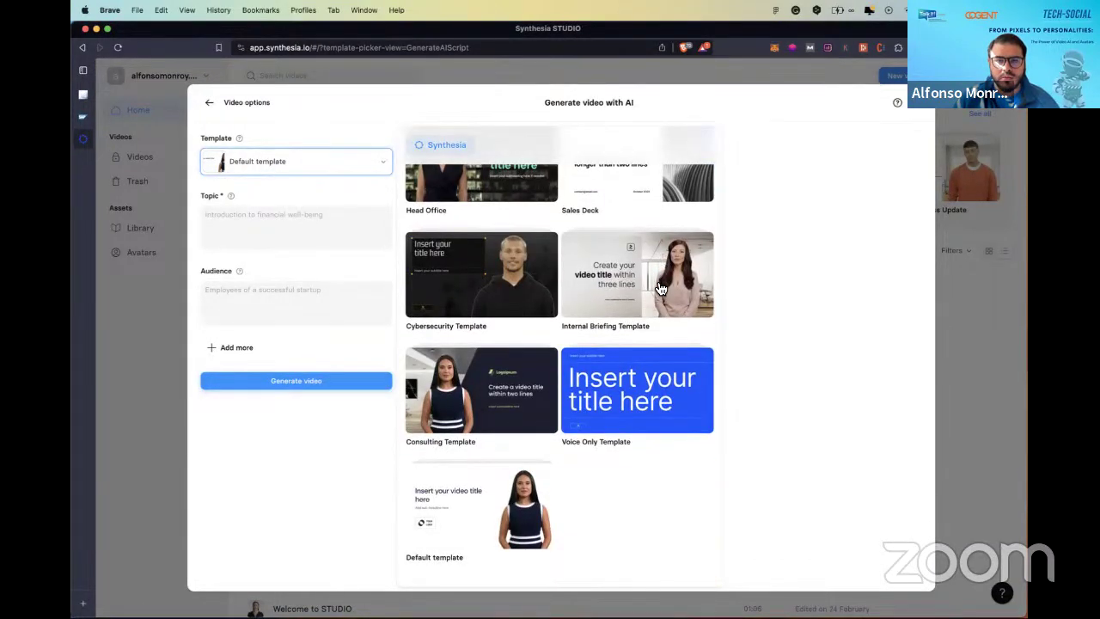
scroll(661, 289, up, 10)
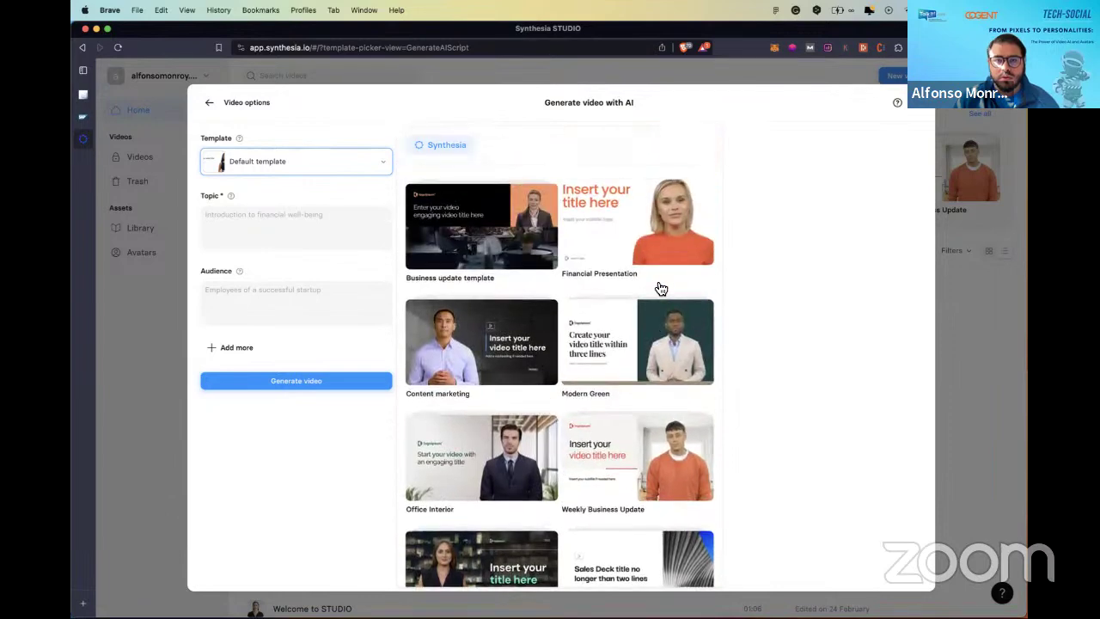
scroll(661, 289, down, 5)
scroll(636, 279, up, 1)
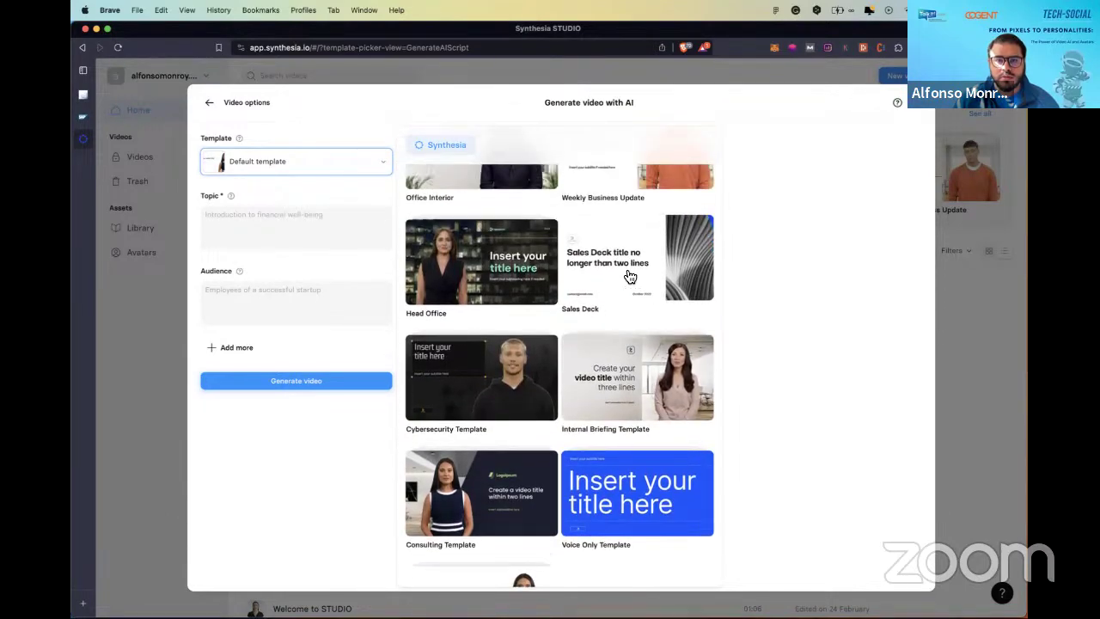
click(630, 276)
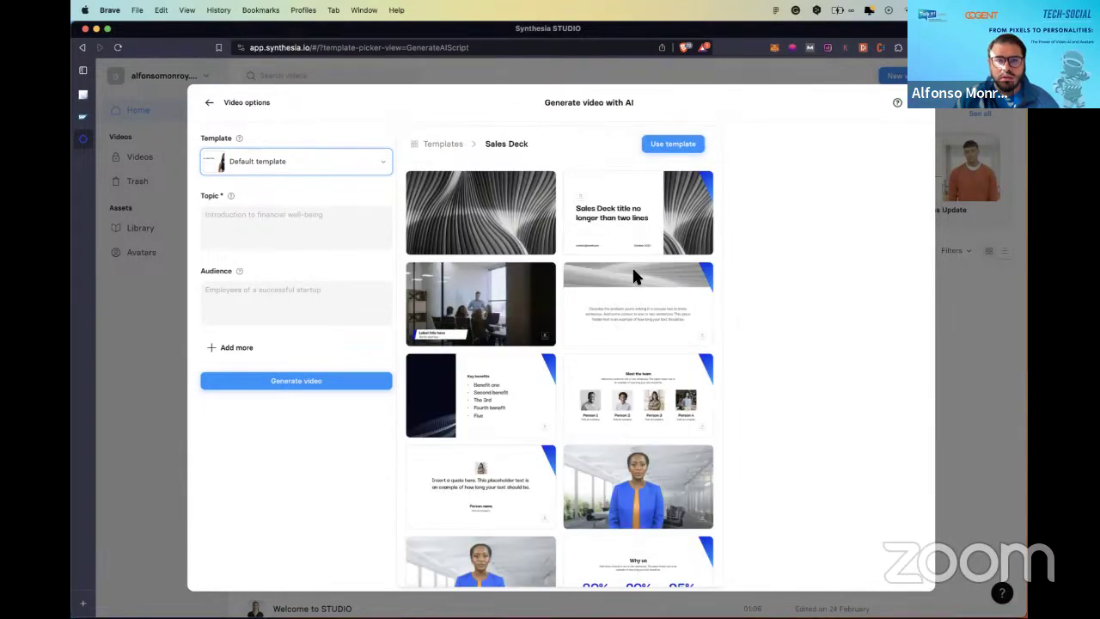
Step: Enter "Pitch for a AI video generation startup" as the video topic, with the spelling of "Pitch" corrected
click(344, 224)
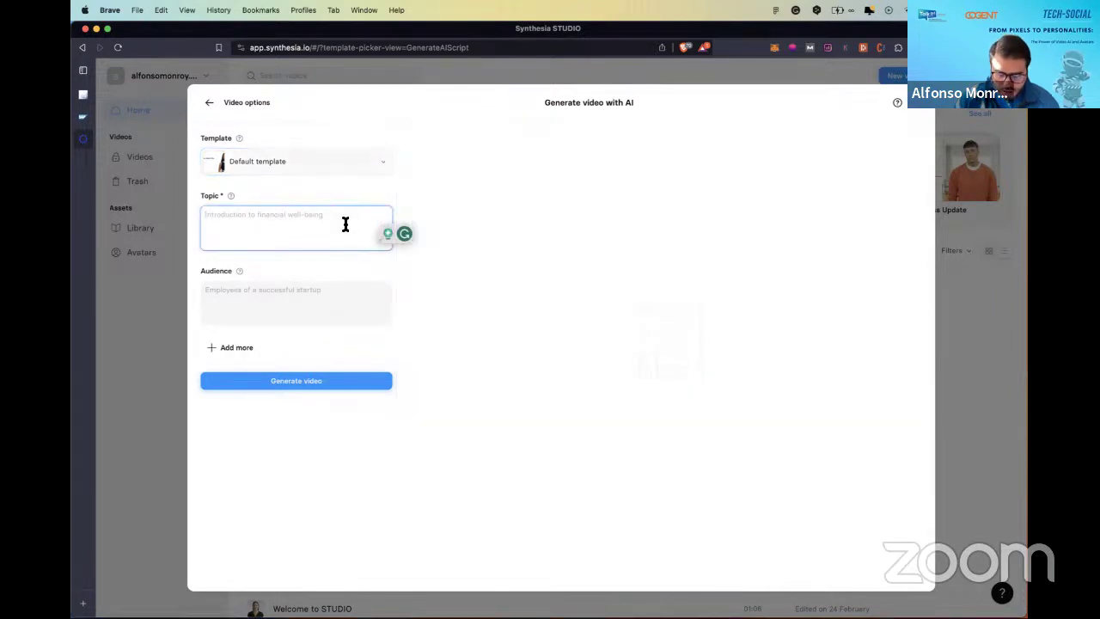
text(Pic)
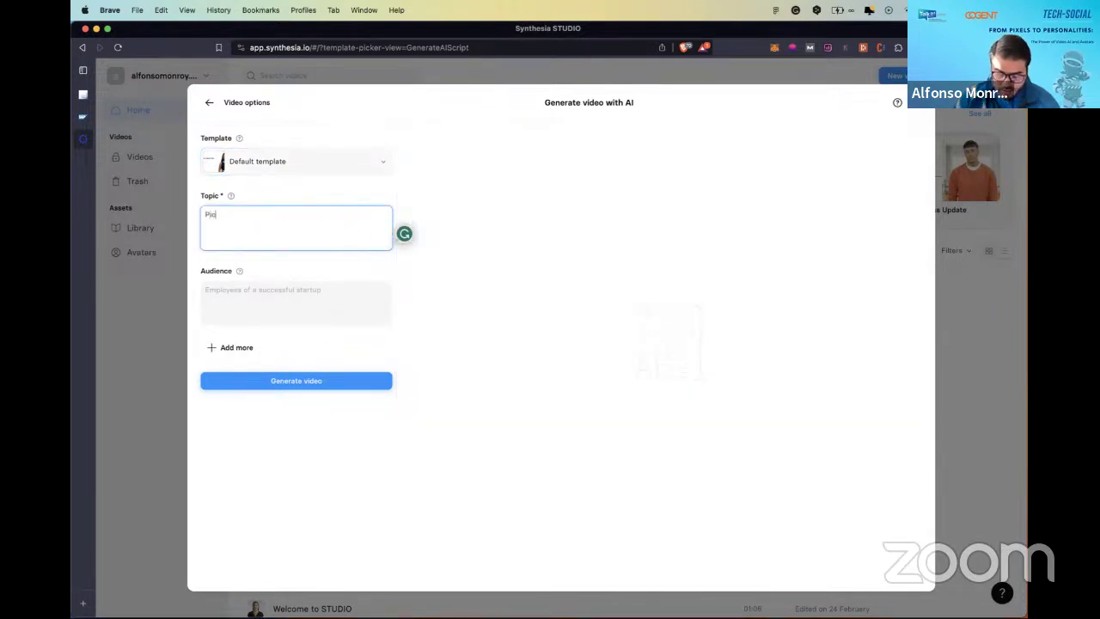
text(th for a AI video generation startup)
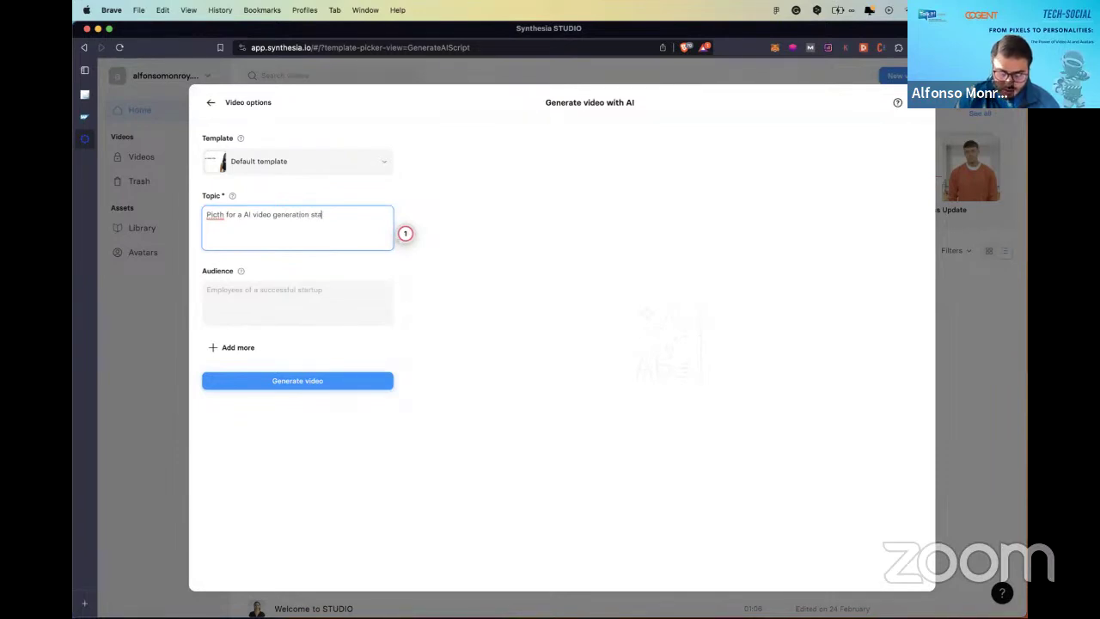
click(214, 217)
click(233, 262)
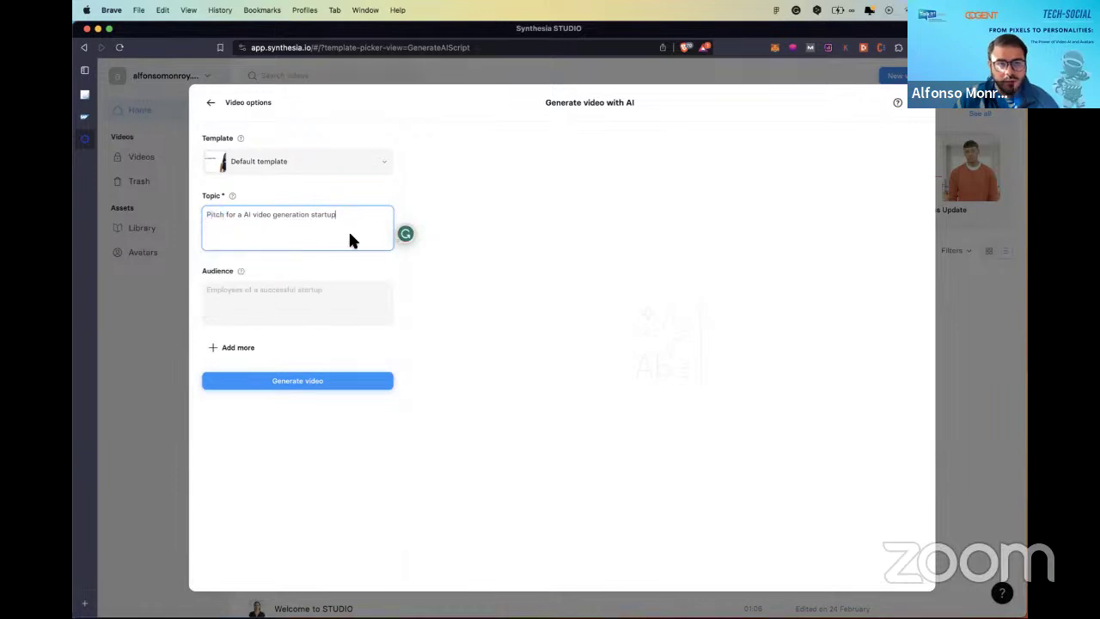
Step: Set the audience to "Portential Investors" and generate the video
click(333, 301)
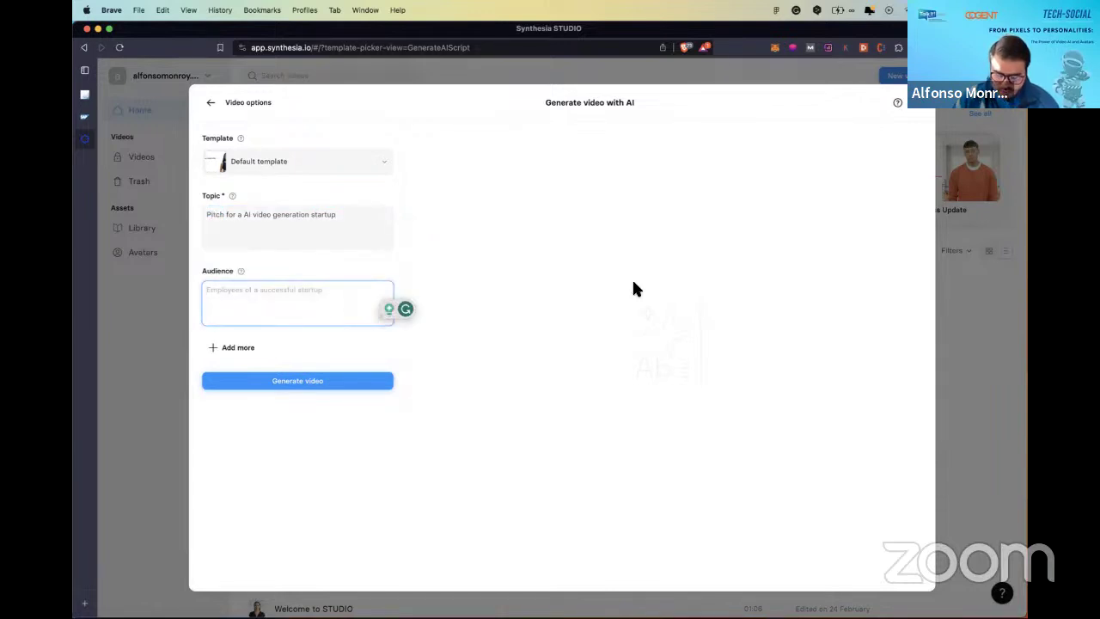
text(In)
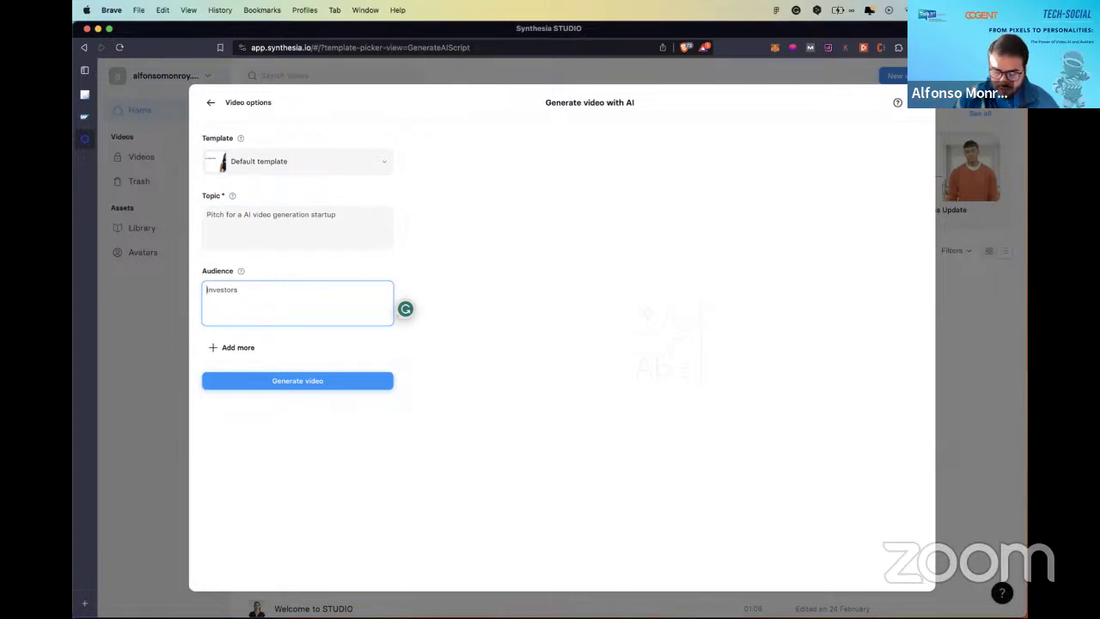
text(vestors)
click(206, 290)
text(Portential)
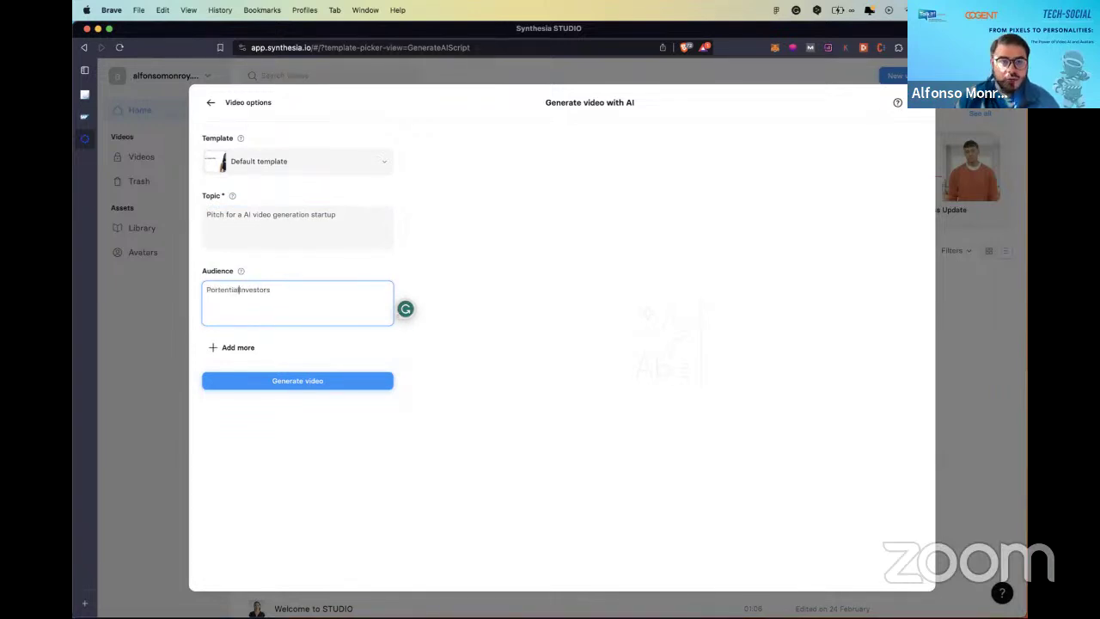
click(309, 389)
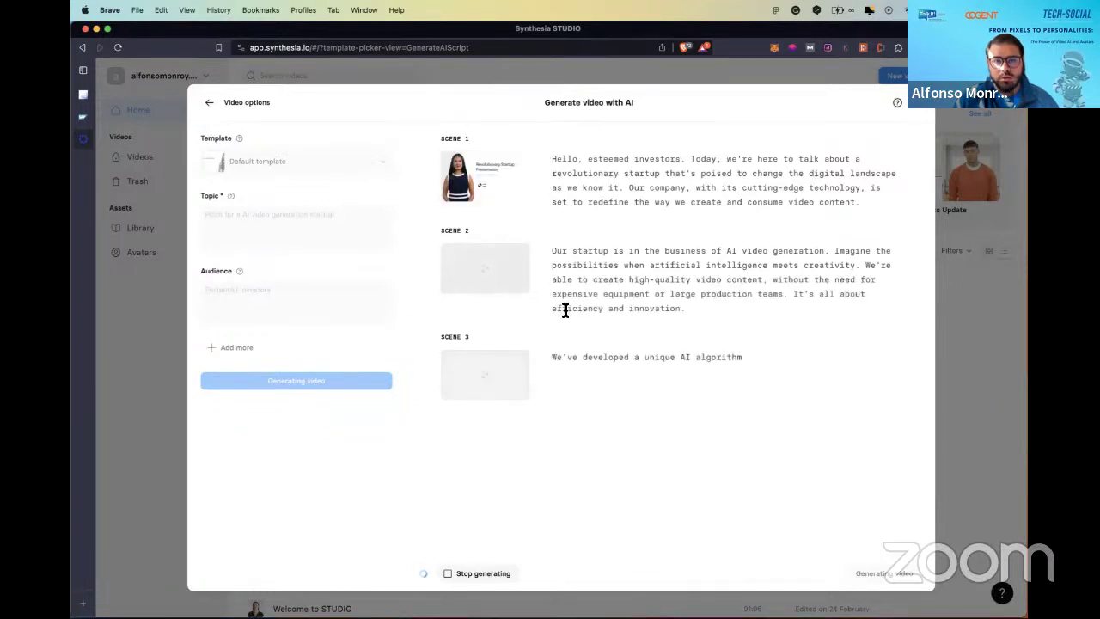
Step: Review the generated scene scripts, then continue with the video in the editor and dismiss the scene layouts tip
drag(555, 256, 692, 316)
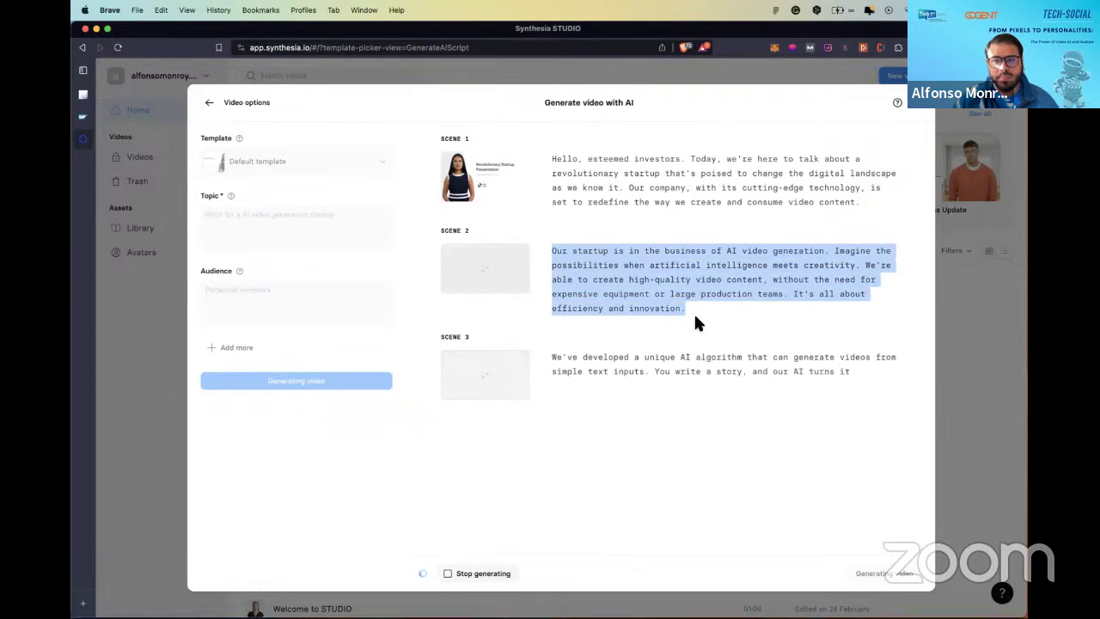
click(696, 322)
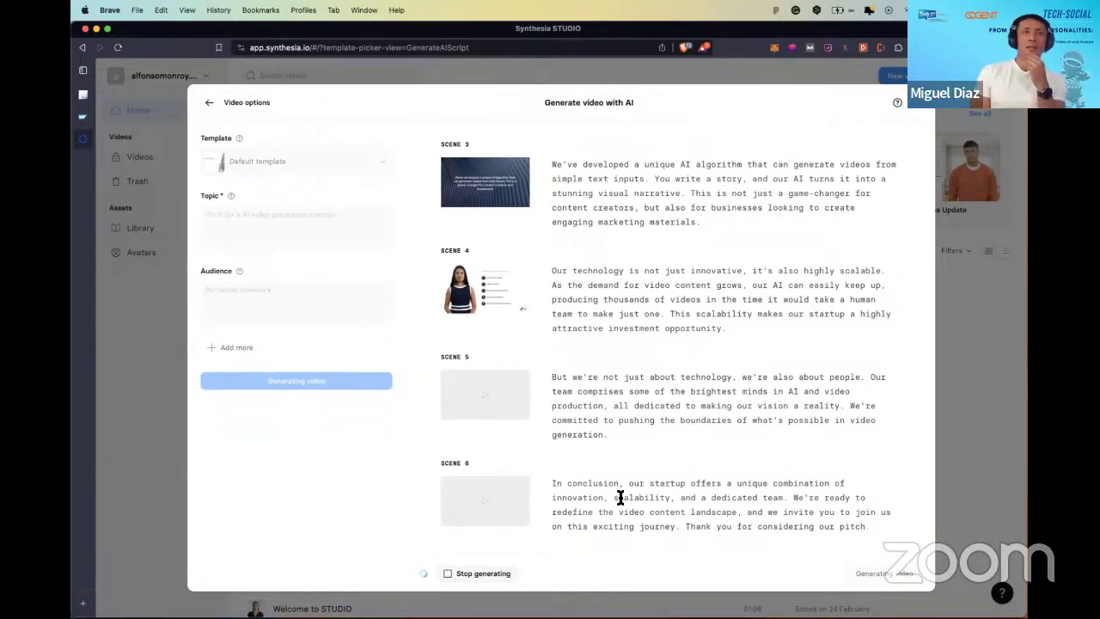
scroll(611, 473, up, 3)
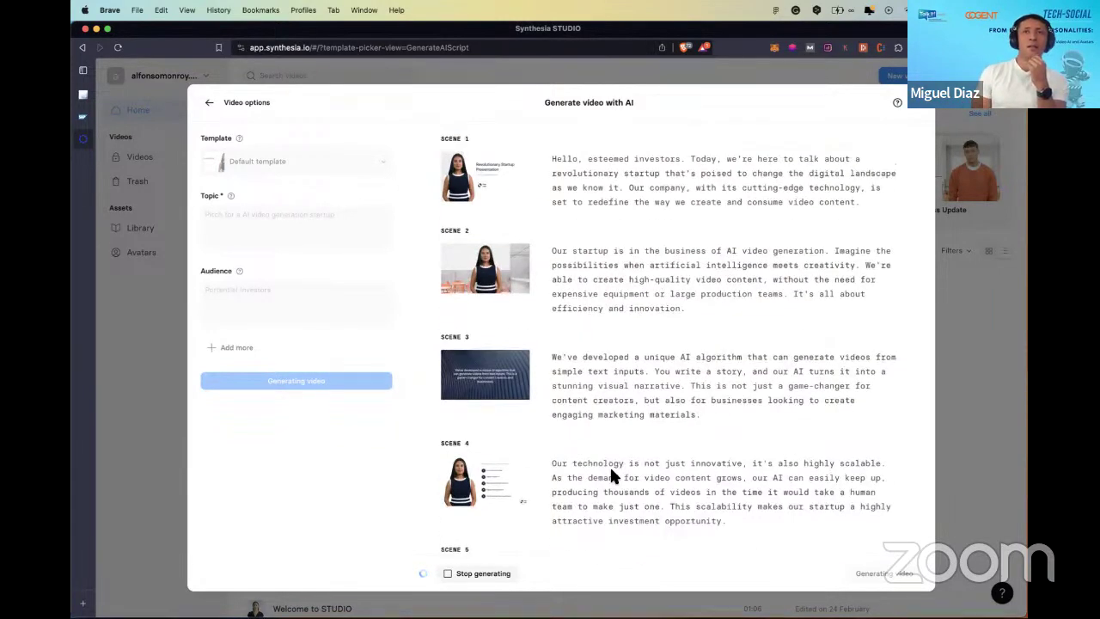
scroll(609, 465, down, 3)
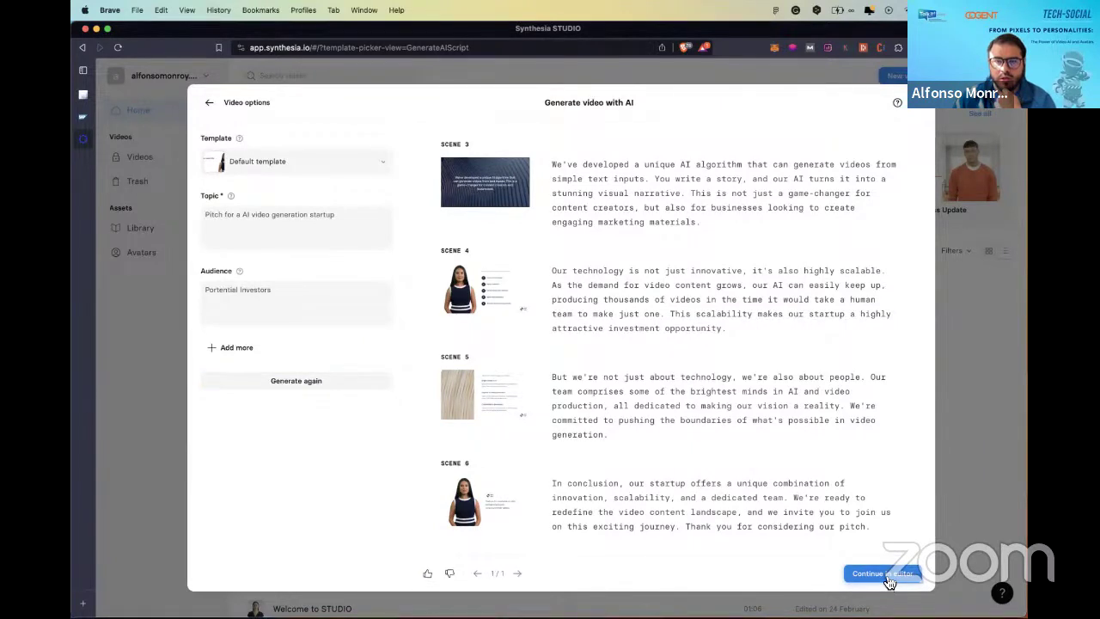
click(885, 575)
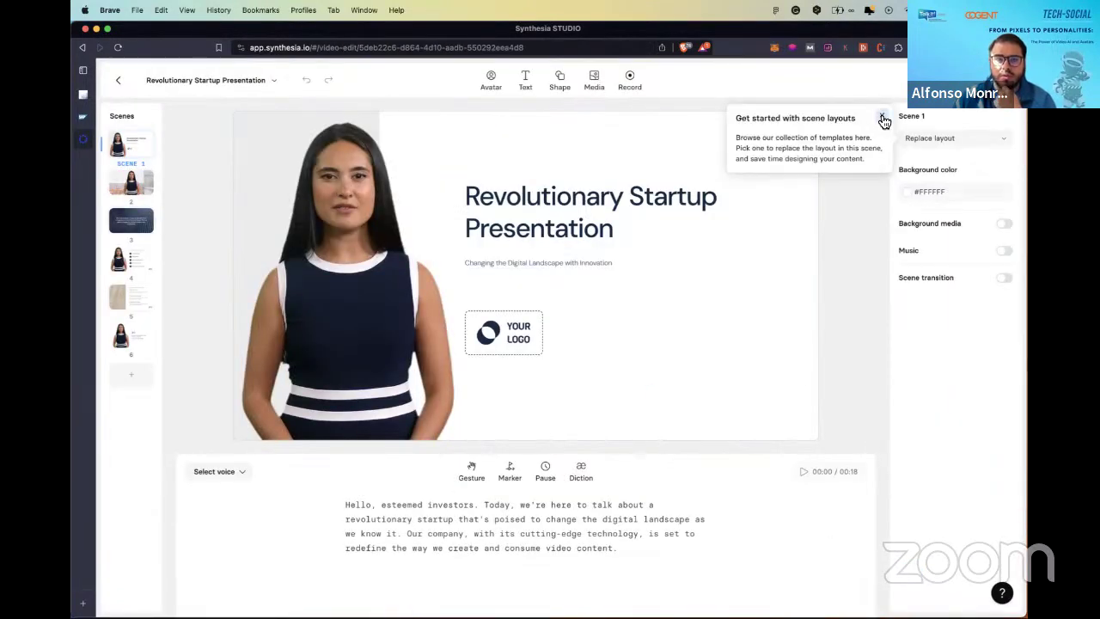
click(882, 118)
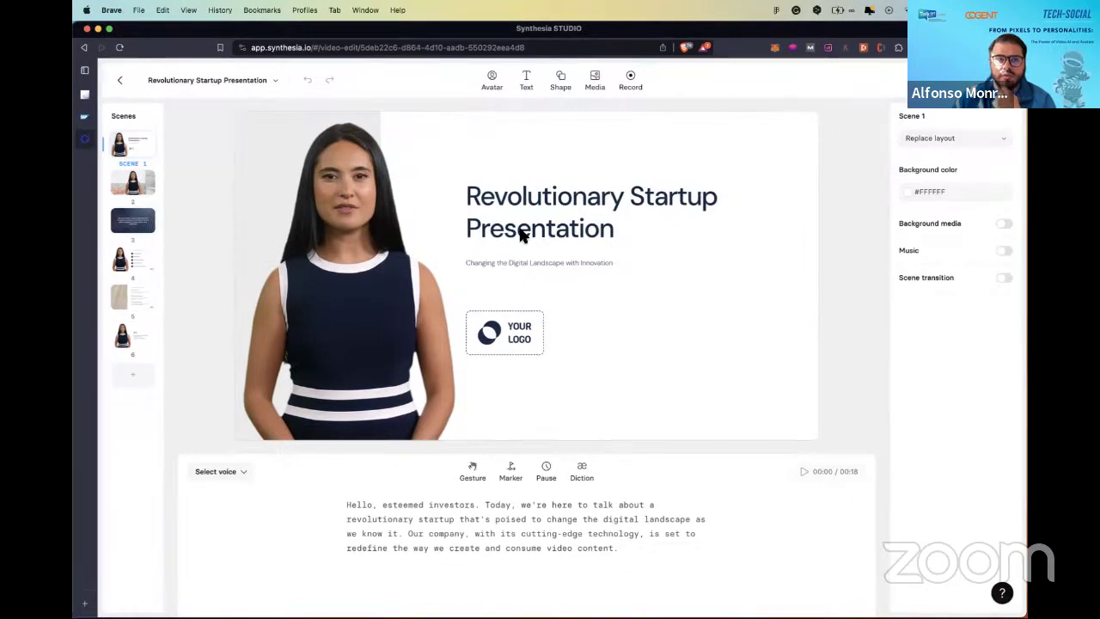
Step: Browse the avatar library and replace the avatar in scene 1 with Arielle, the blonde woman in the light blue turtleneck
click(360, 249)
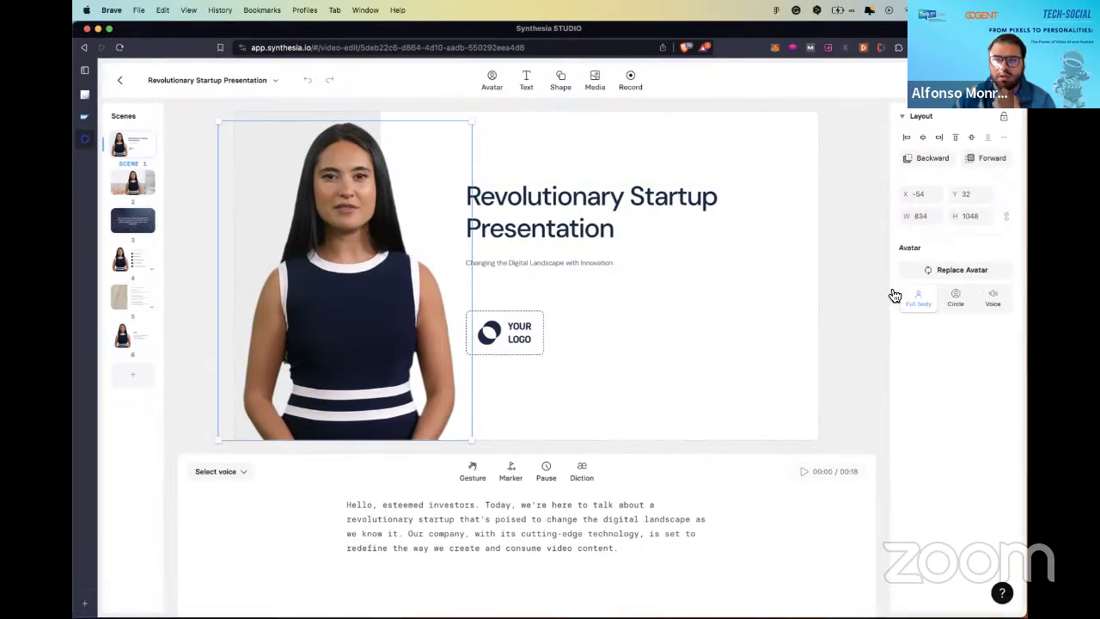
click(952, 272)
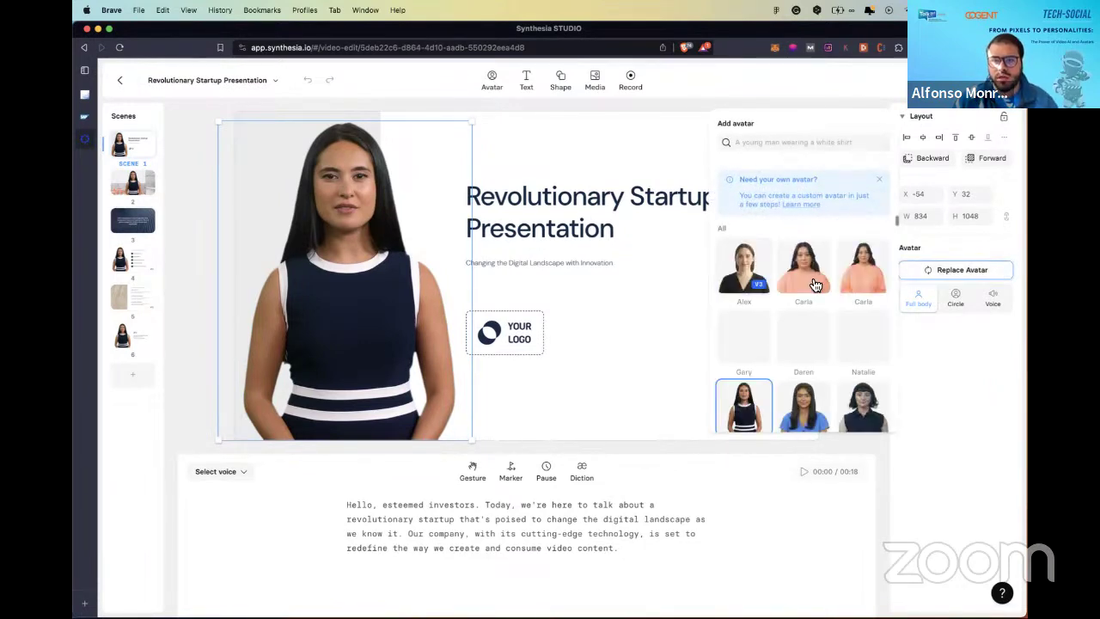
scroll(823, 282, down, 5)
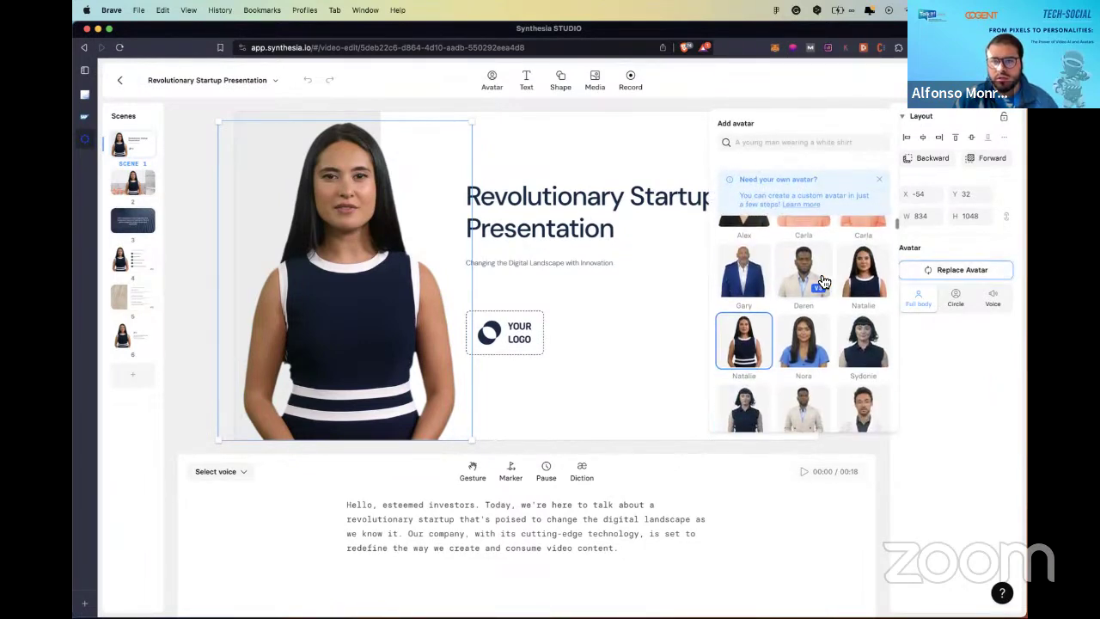
scroll(831, 327, down, 5)
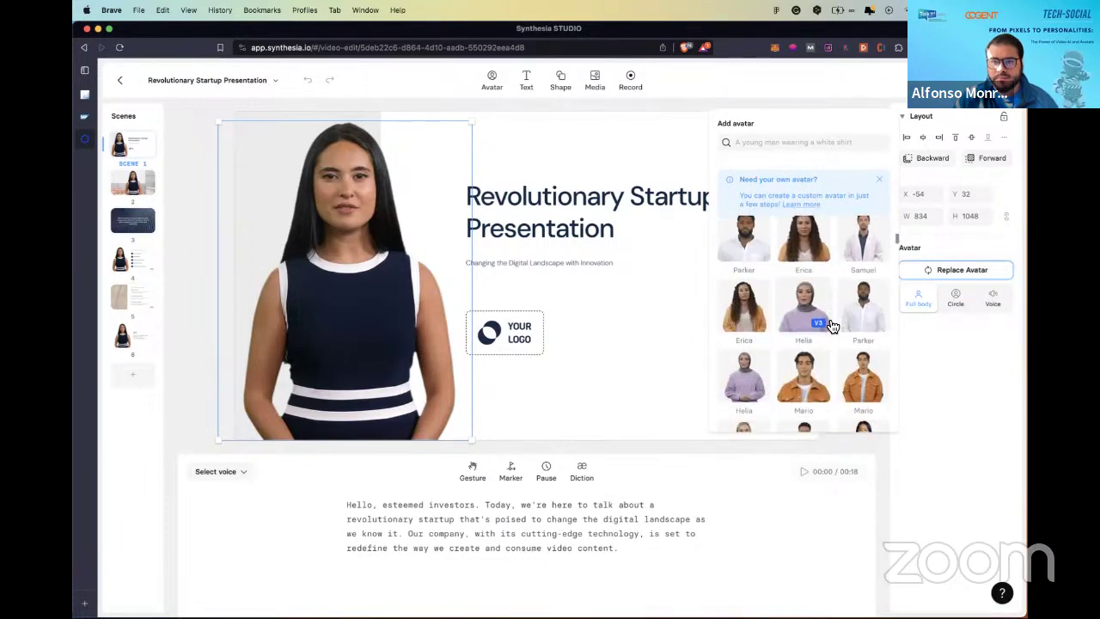
scroll(830, 327, down, 8)
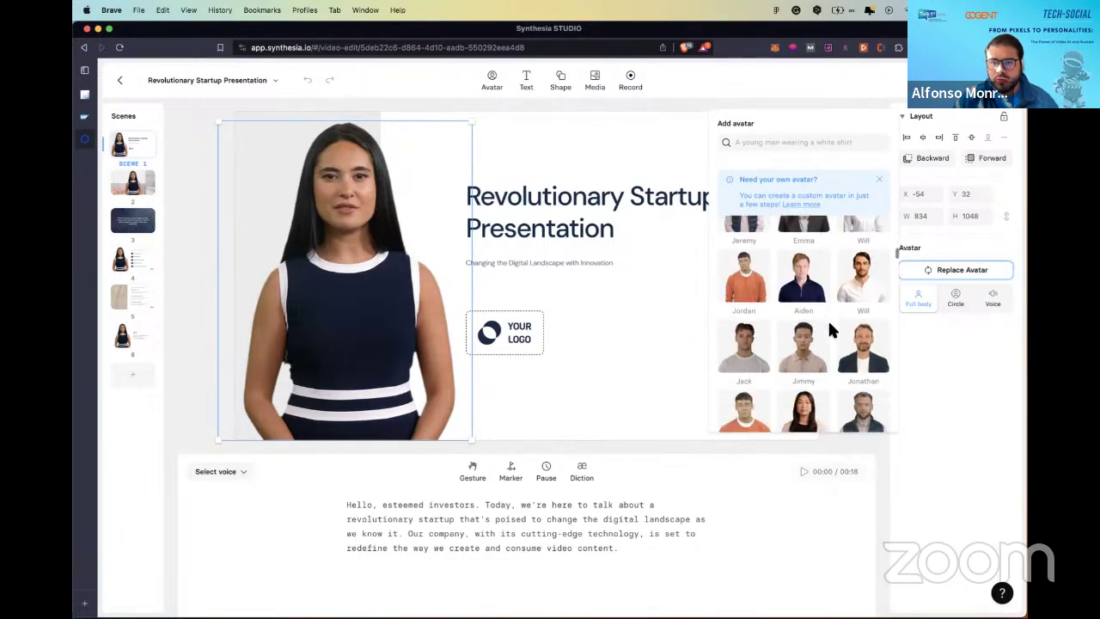
scroll(829, 326, down, 4)
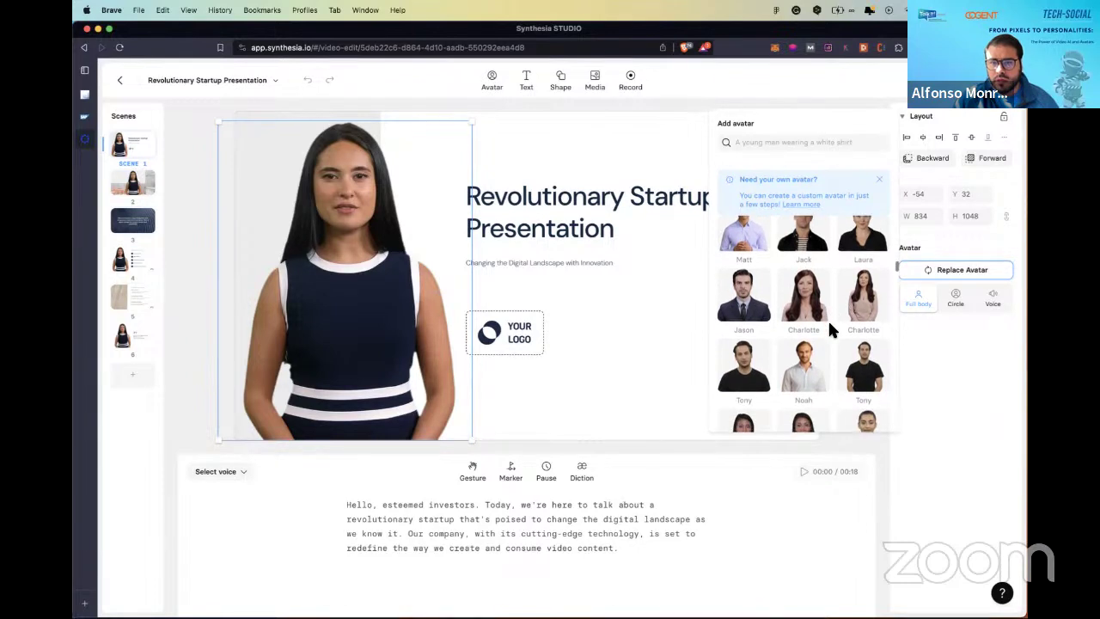
scroll(830, 329, up, 2)
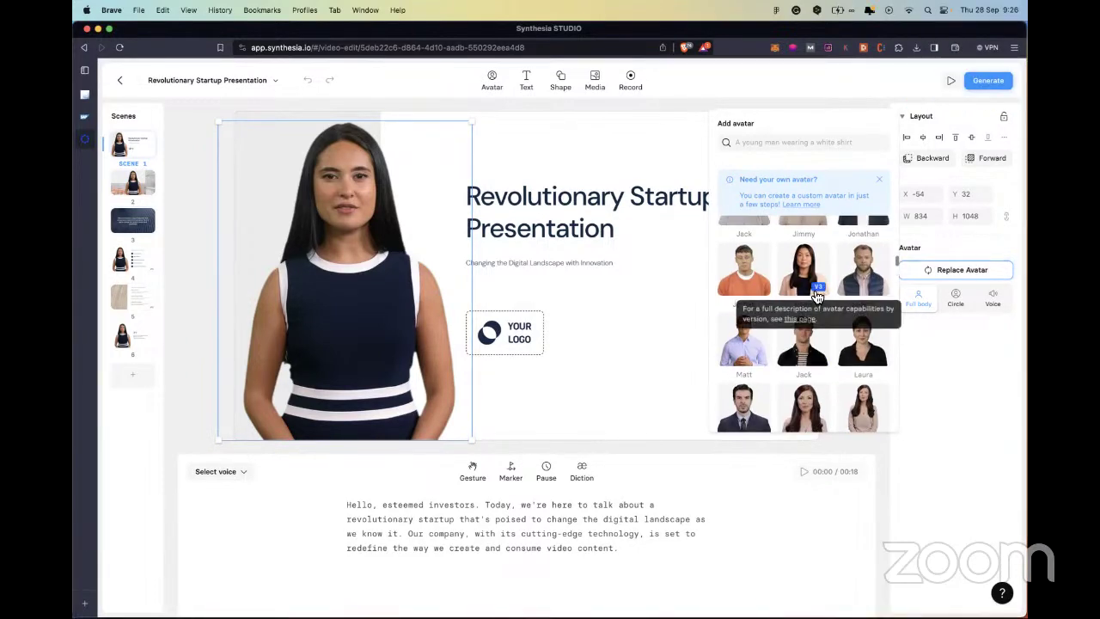
scroll(811, 292, down, 1)
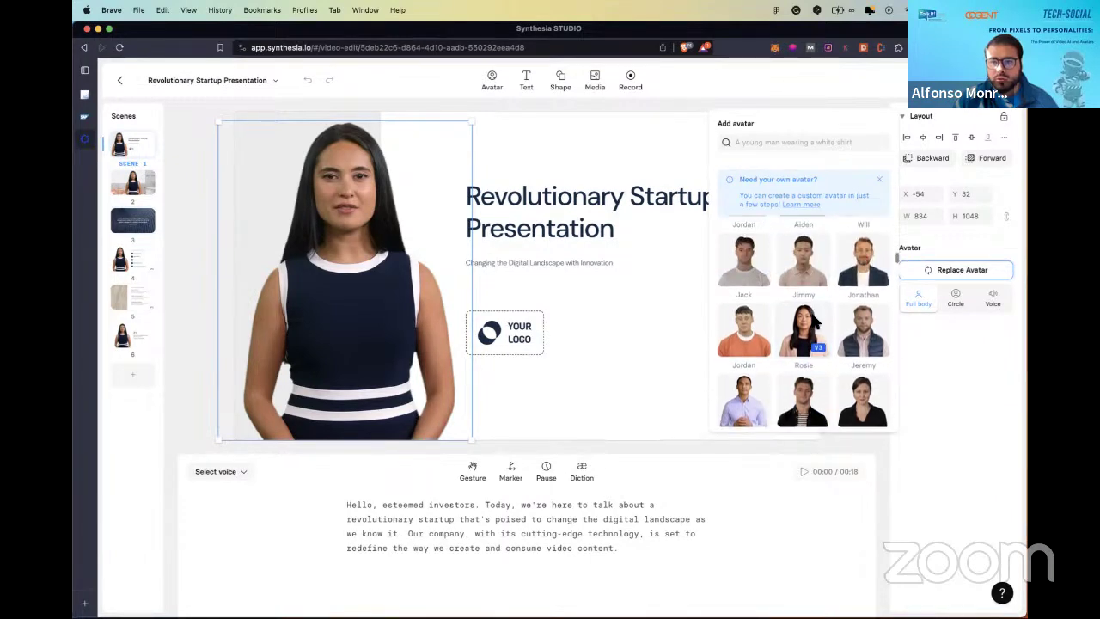
scroll(816, 327, down, 5)
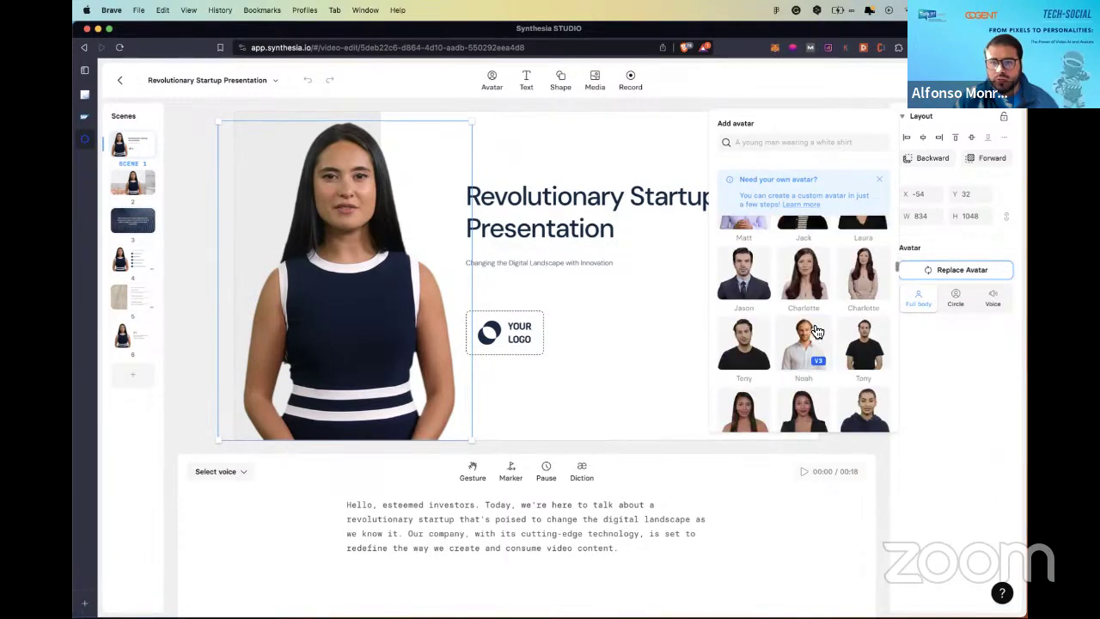
scroll(812, 326, down, 8)
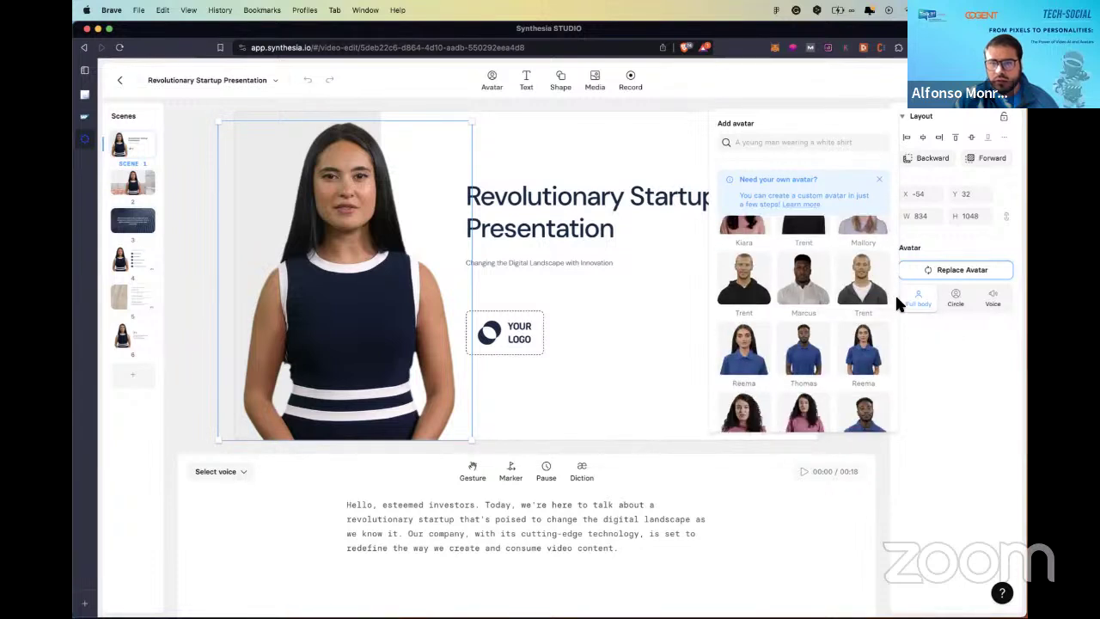
drag(898, 293, 895, 409)
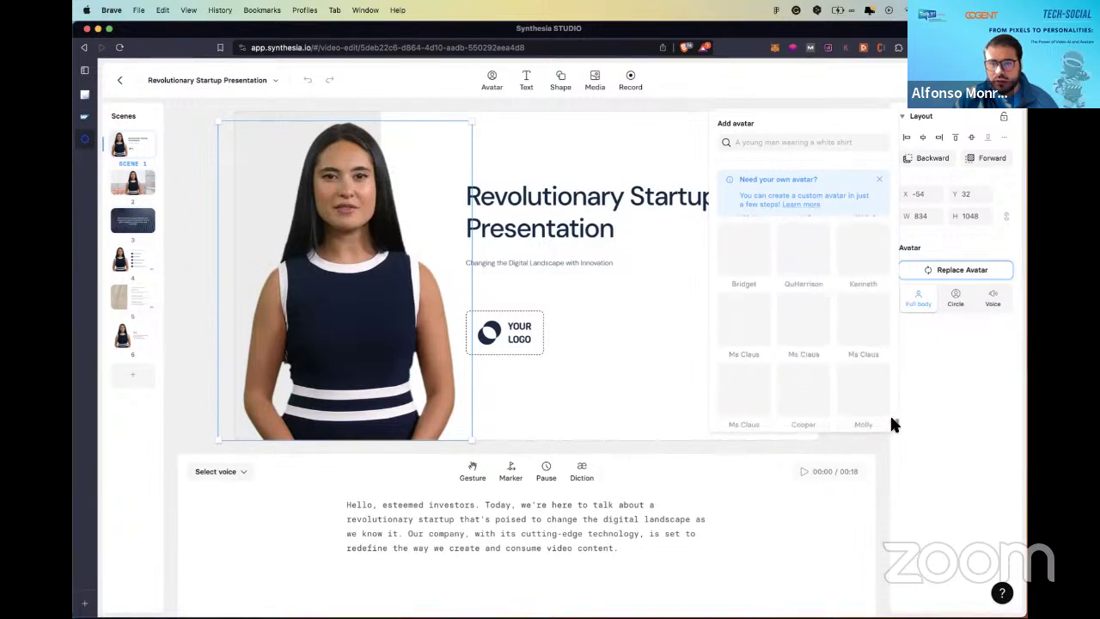
scroll(808, 368, down, 5)
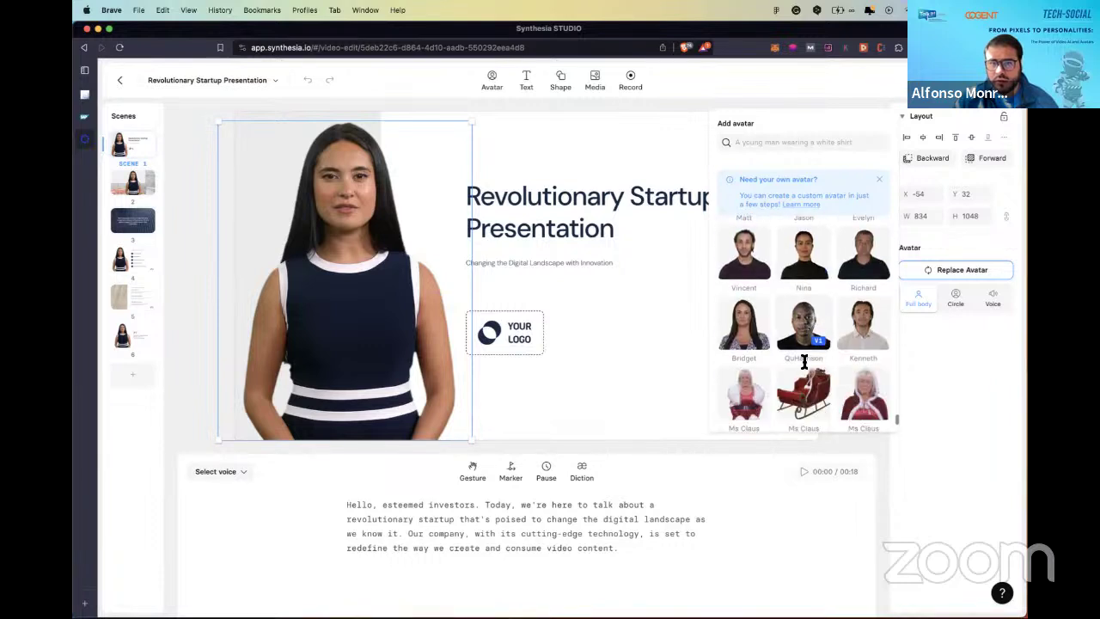
scroll(748, 301, up, 2)
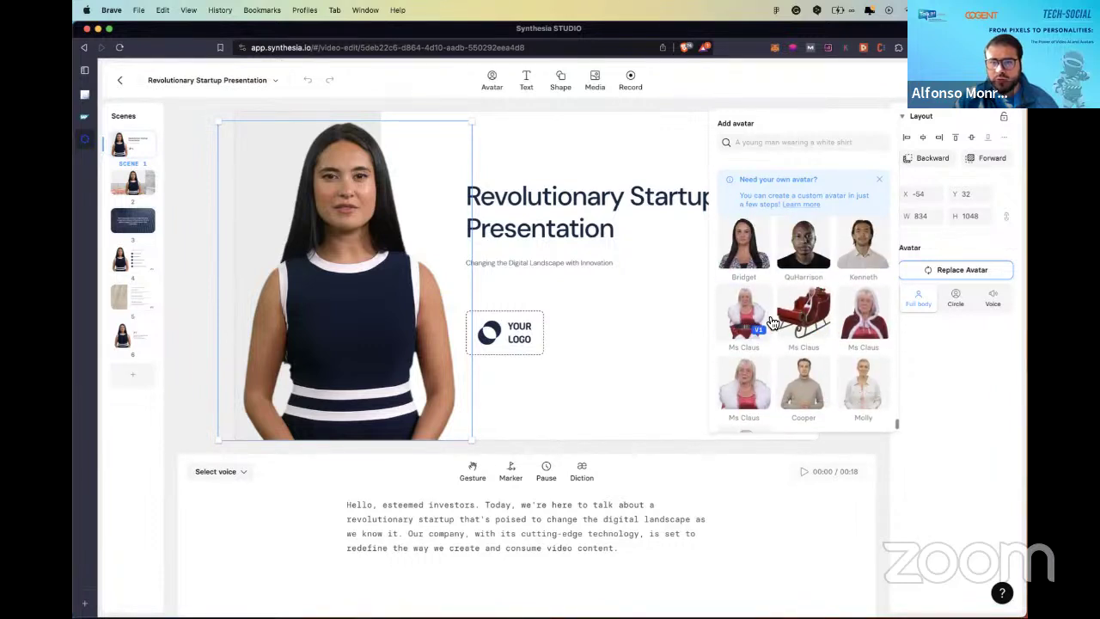
scroll(770, 323, up, 5)
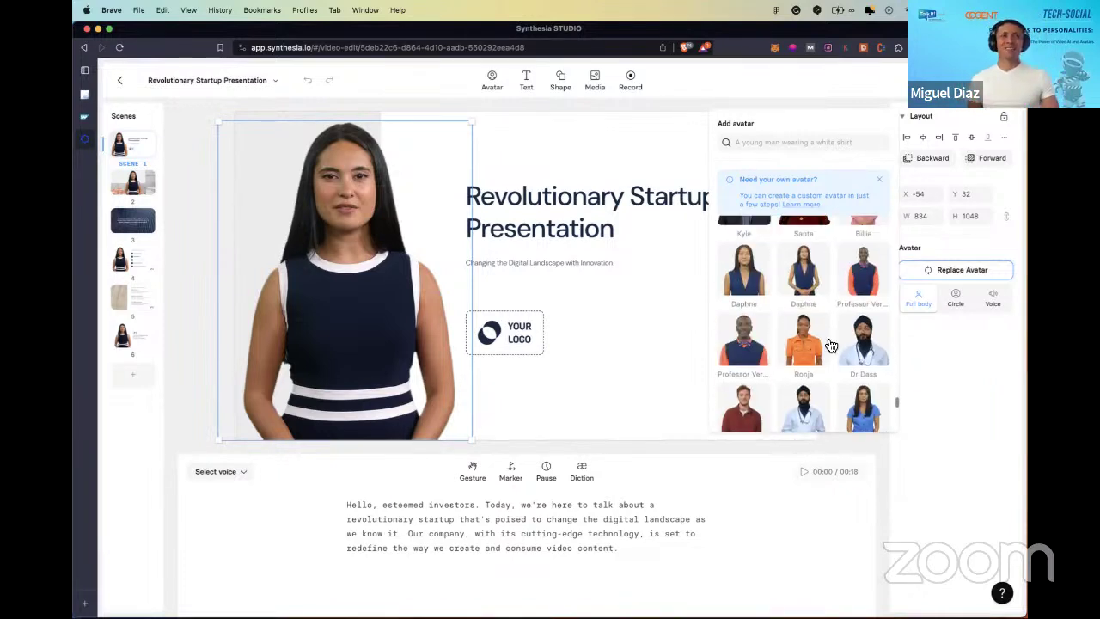
scroll(829, 347, down, 4)
scroll(828, 346, up, 5)
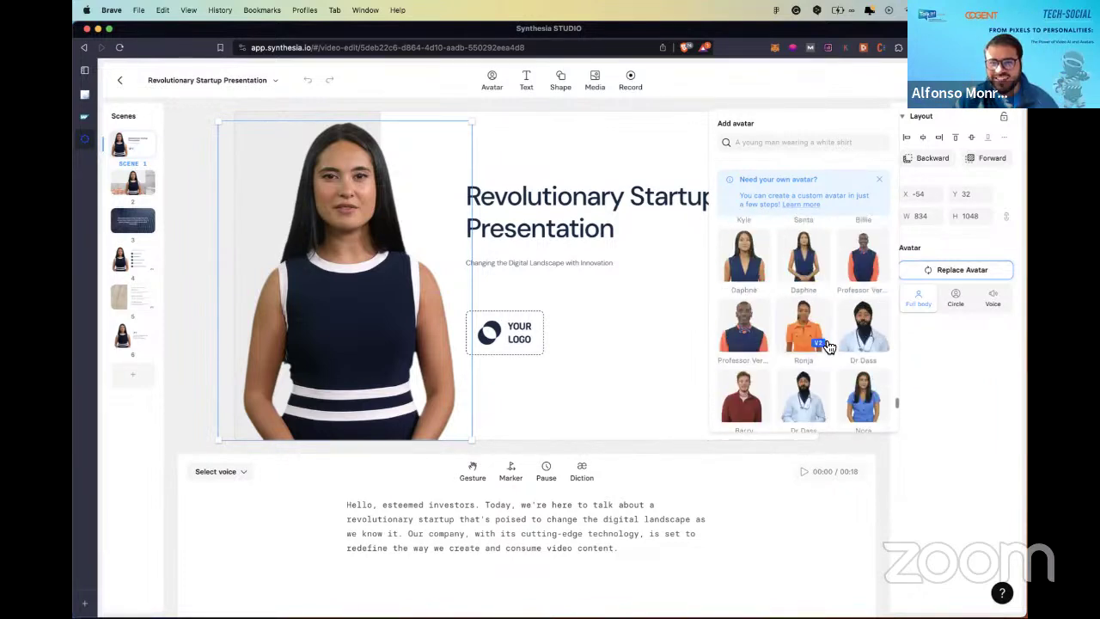
scroll(829, 346, up, 2)
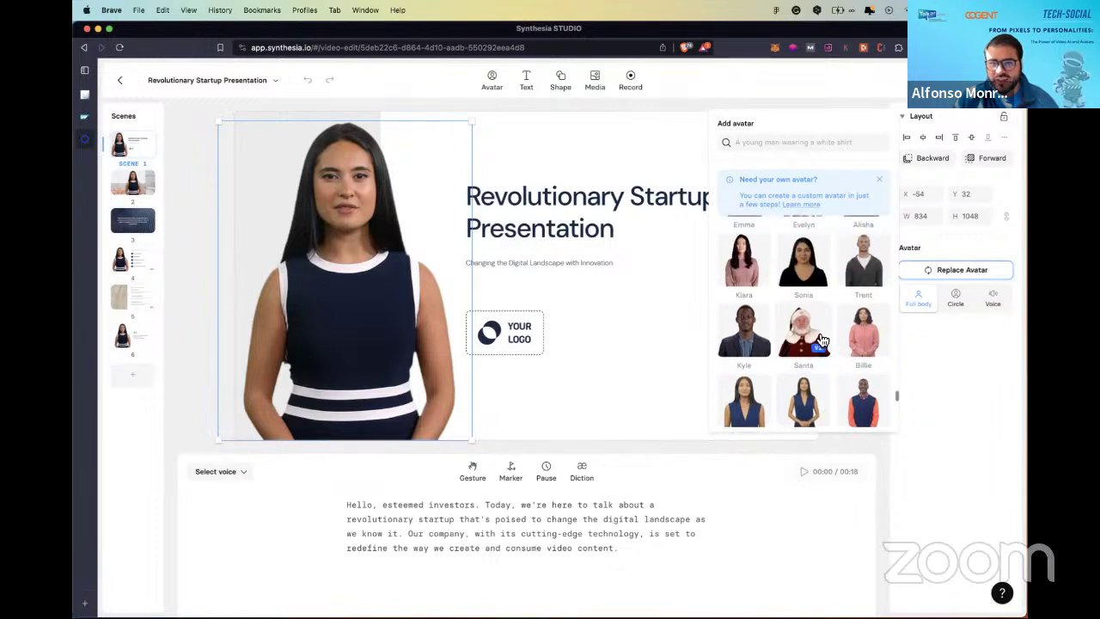
scroll(816, 335, up, 3)
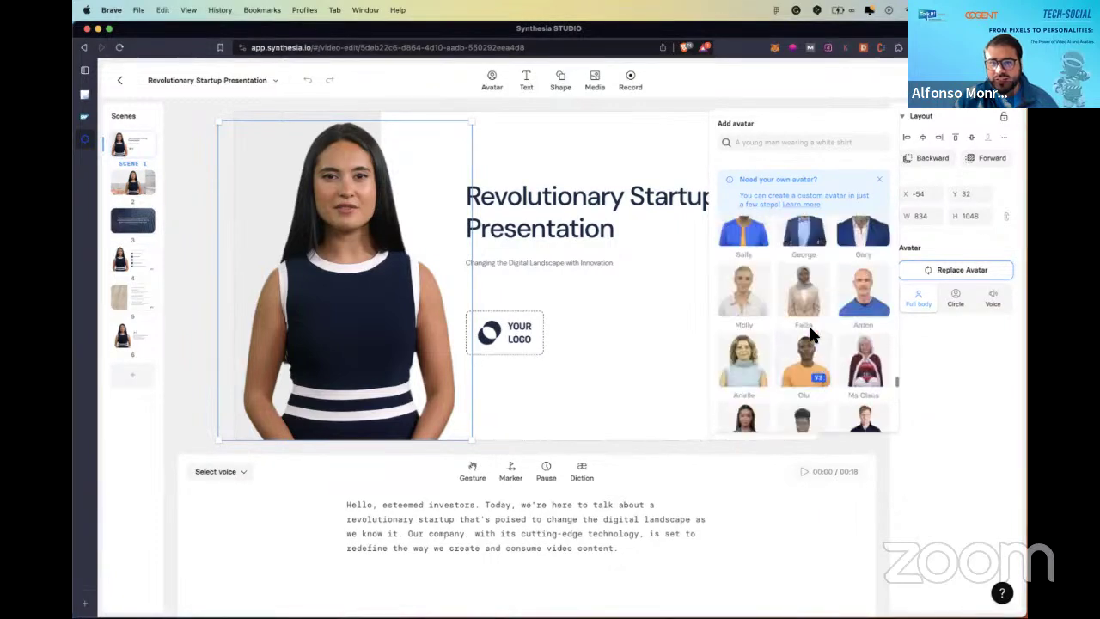
click(749, 367)
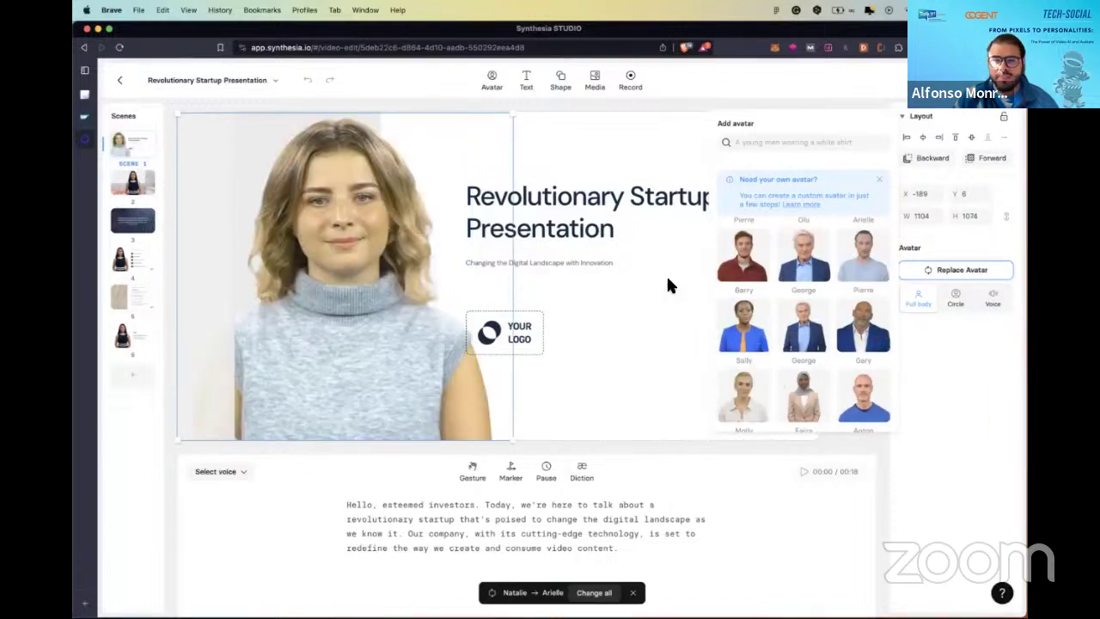
click(503, 327)
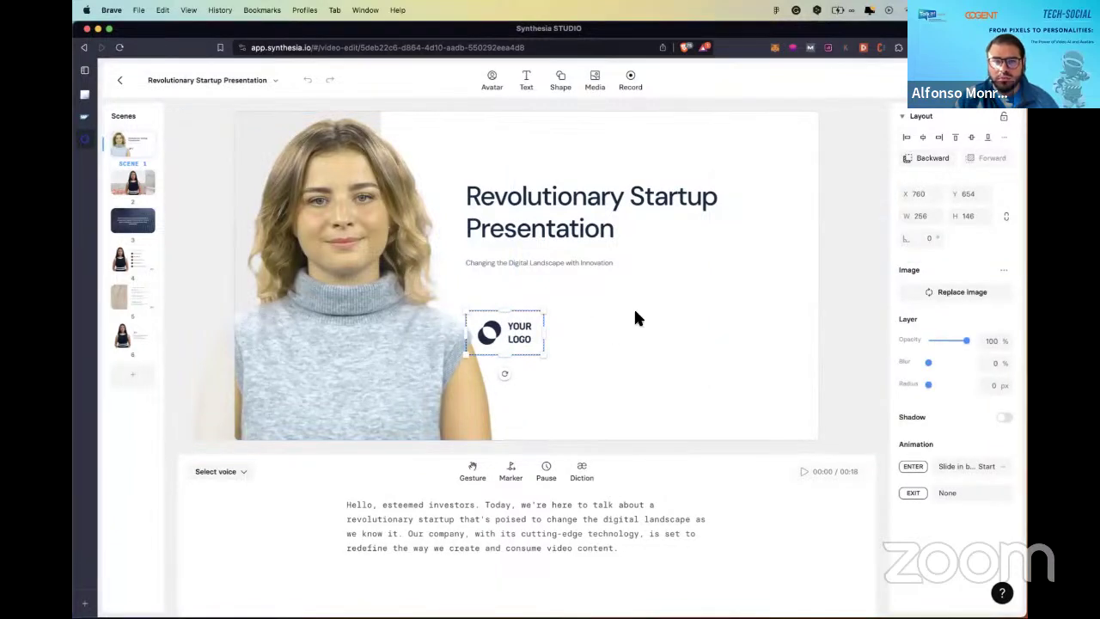
click(635, 312)
click(353, 239)
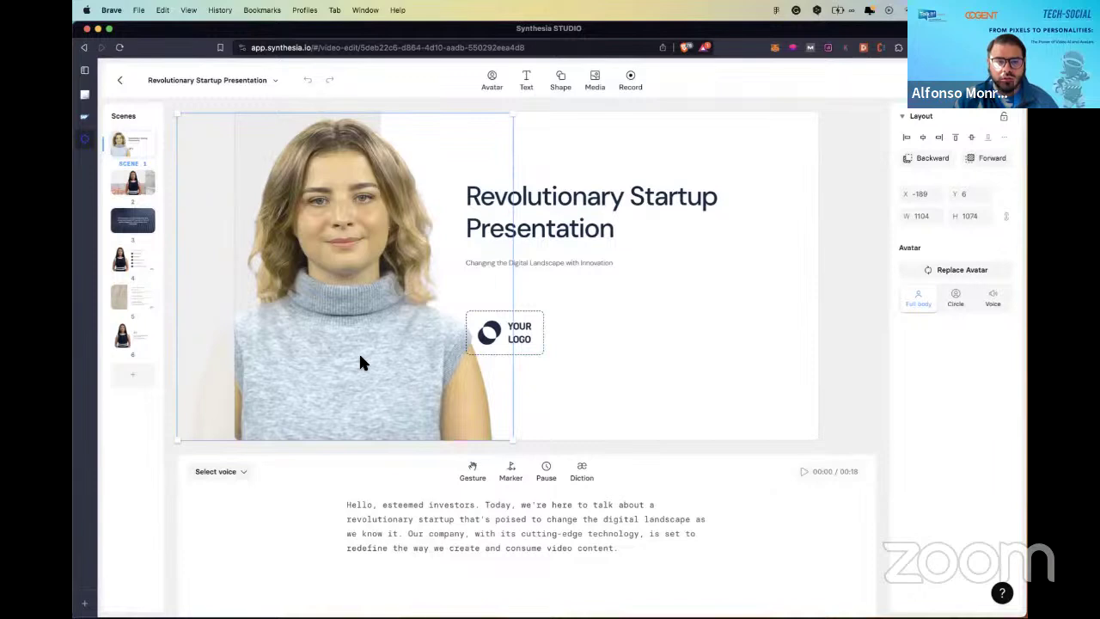
Step: Search the voices for "englis", set scene 1's voice to English (US) - Easy going, and preview the scene's narration
click(424, 488)
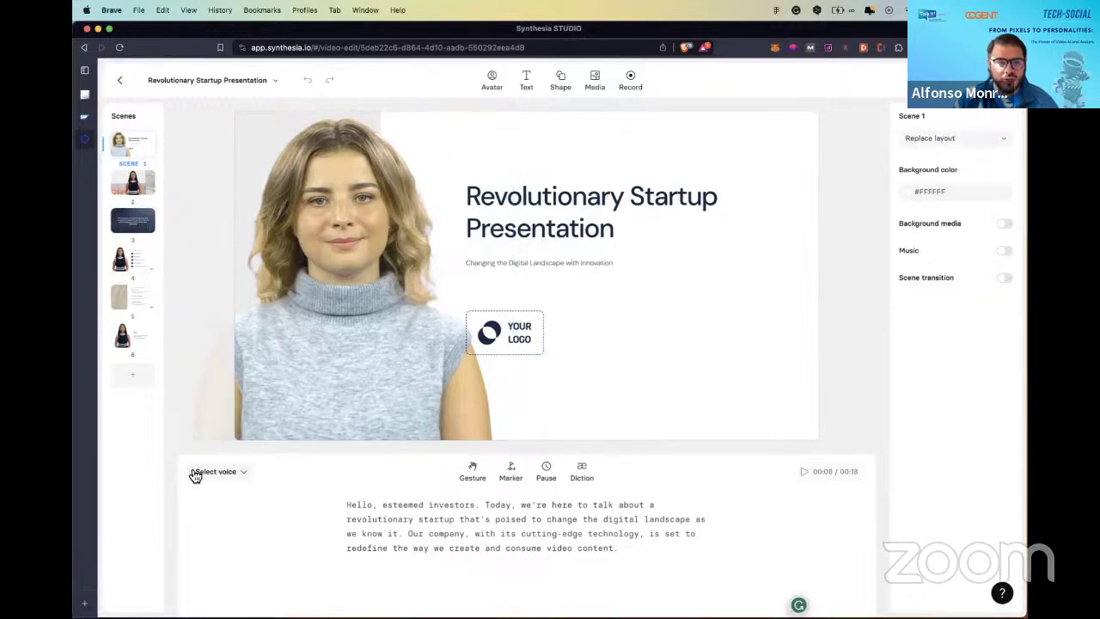
click(249, 475)
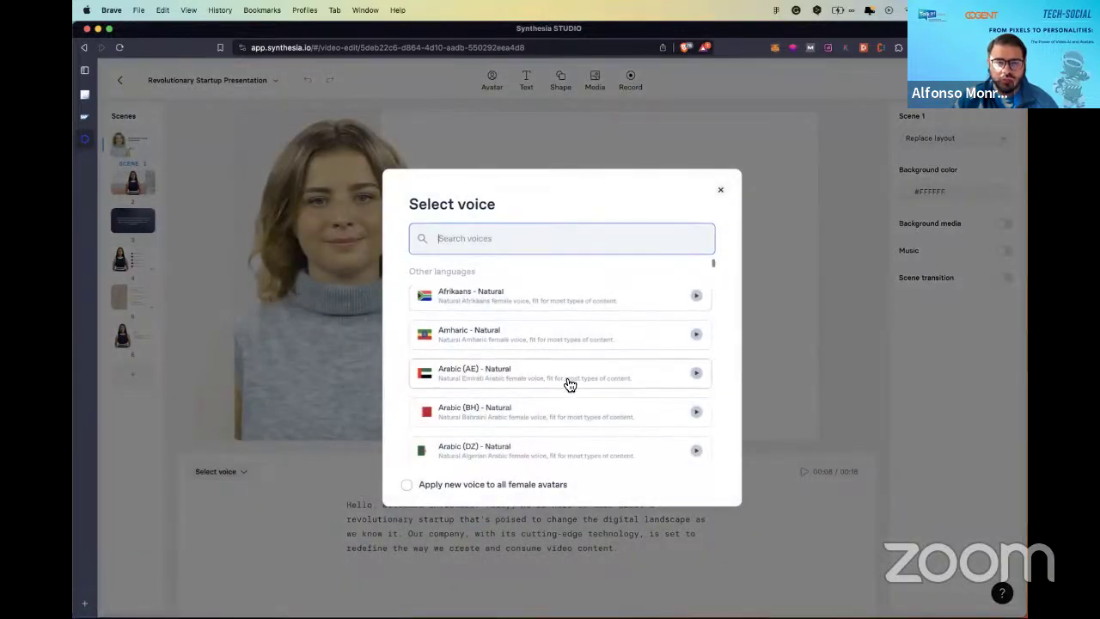
scroll(569, 381, down, 5)
scroll(569, 383, up, 5)
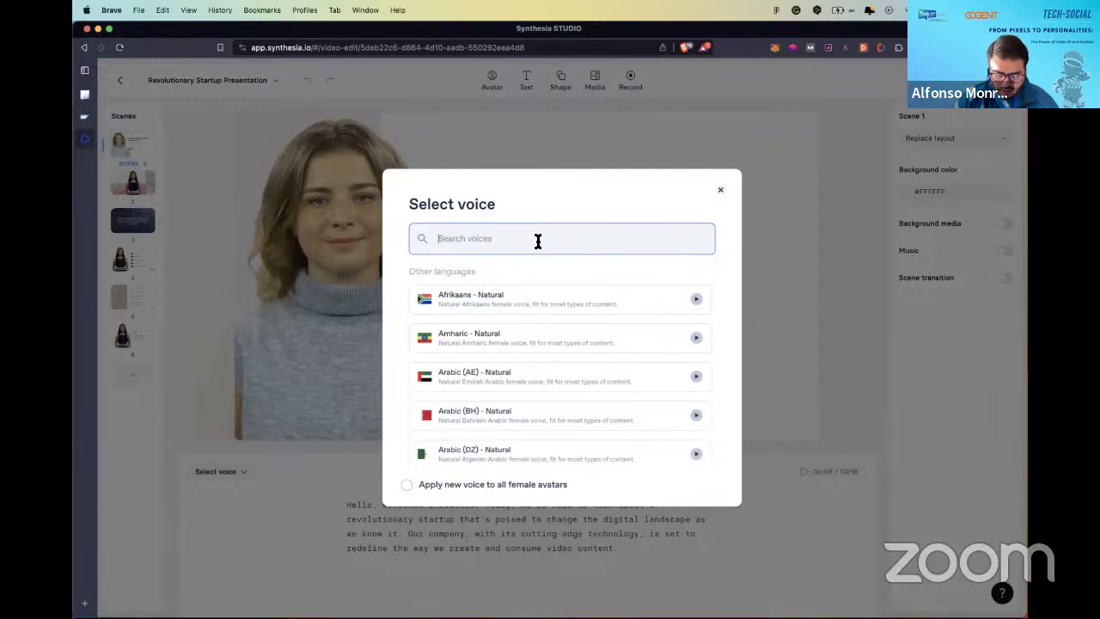
text(eng)
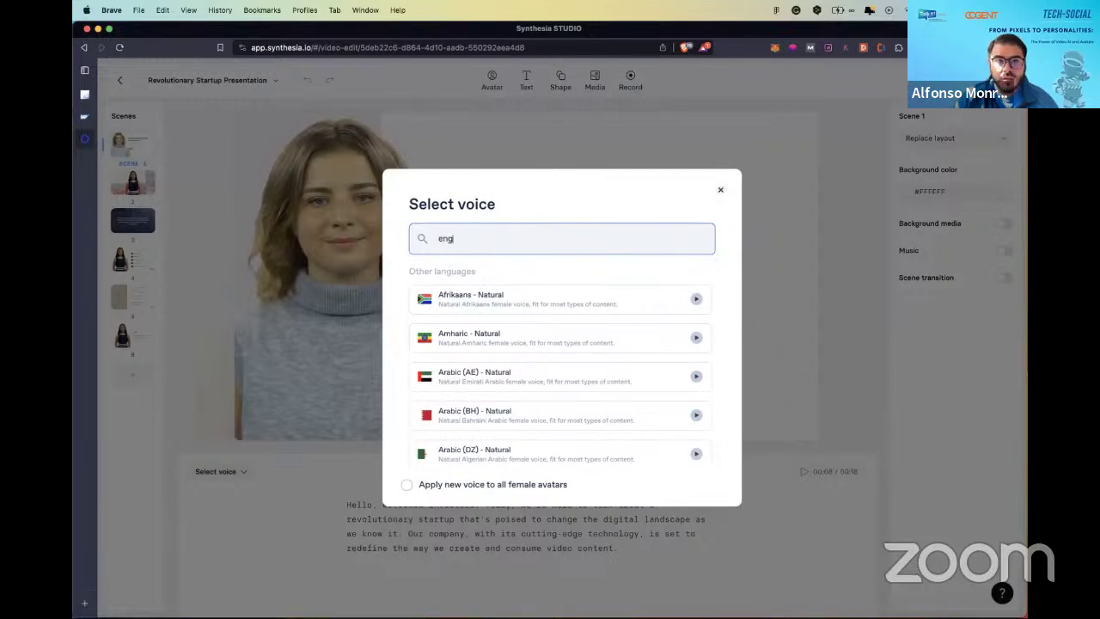
text(lis)
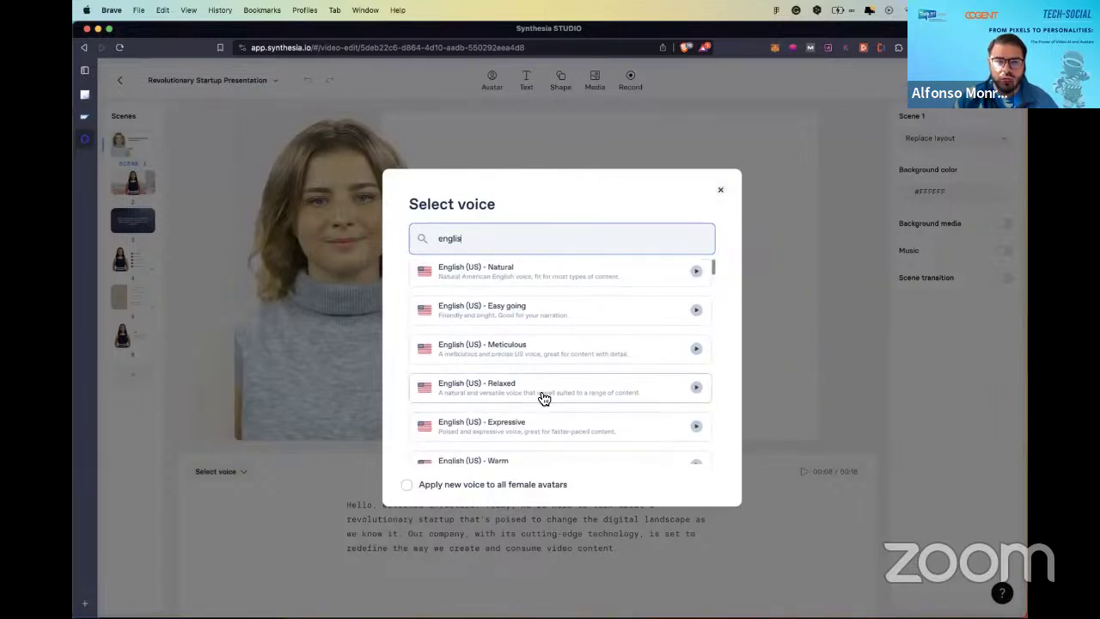
scroll(540, 382, down, 3)
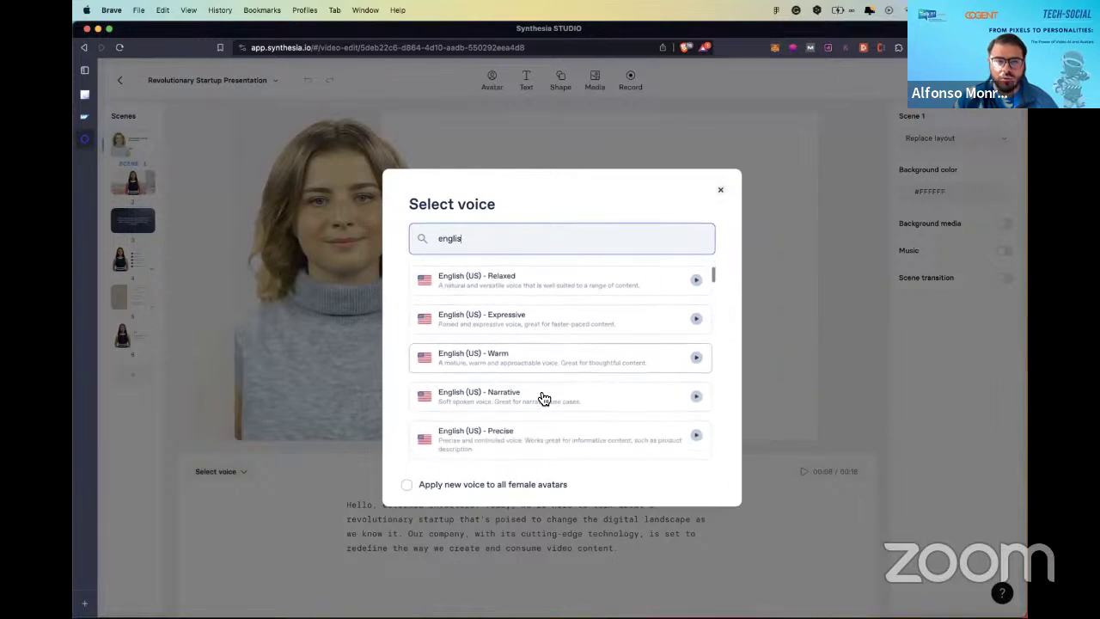
scroll(538, 393, down, 3)
scroll(584, 409, down, 3)
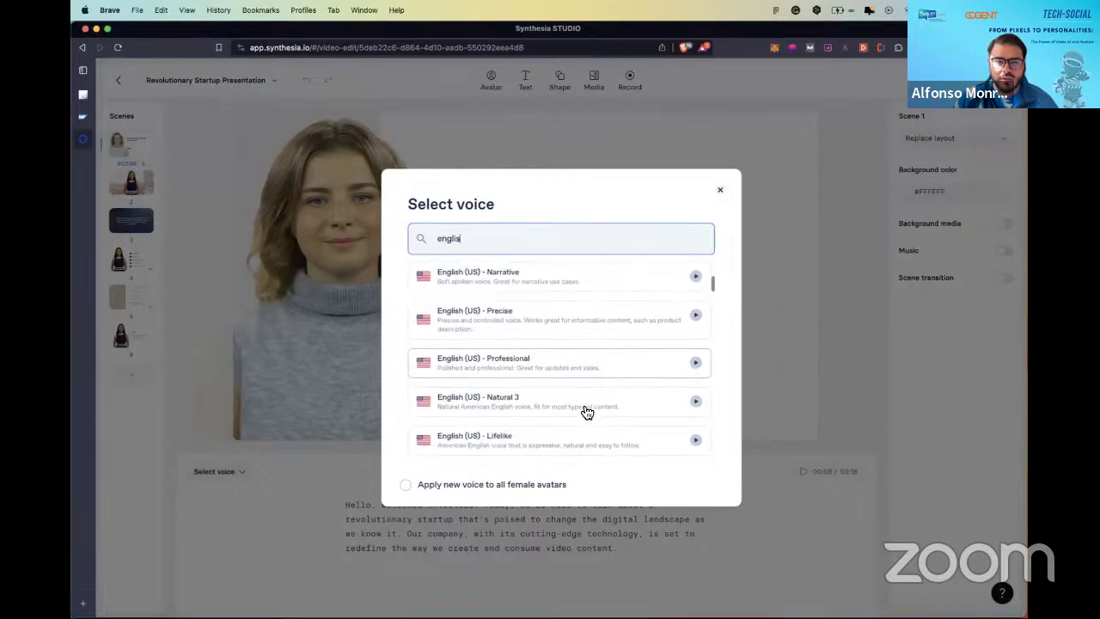
scroll(576, 407, up, 6)
scroll(570, 407, up, 3)
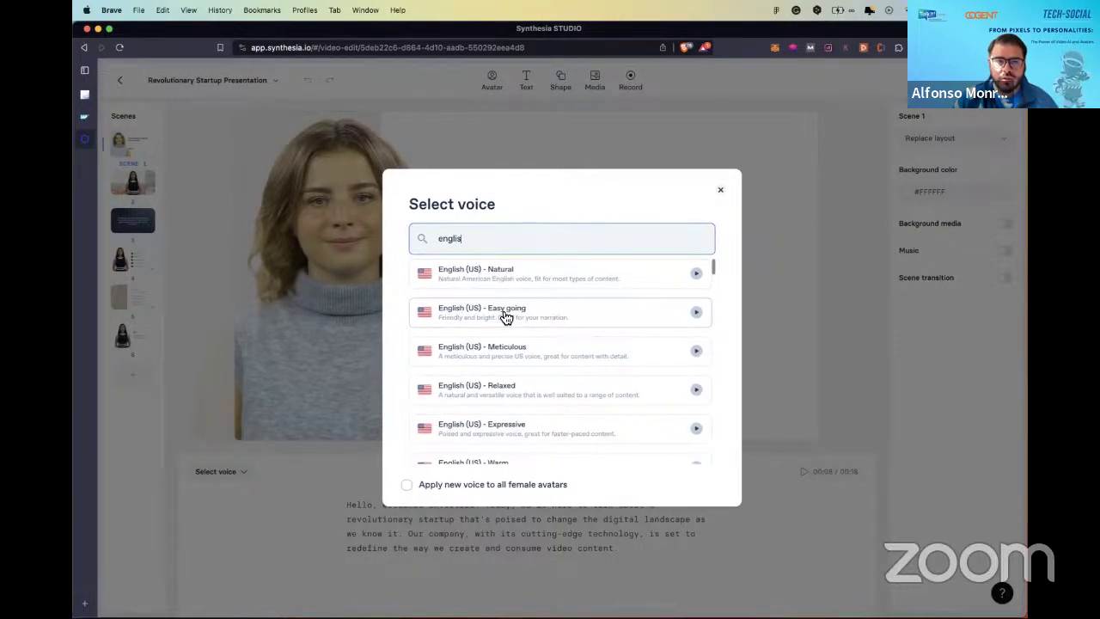
click(506, 315)
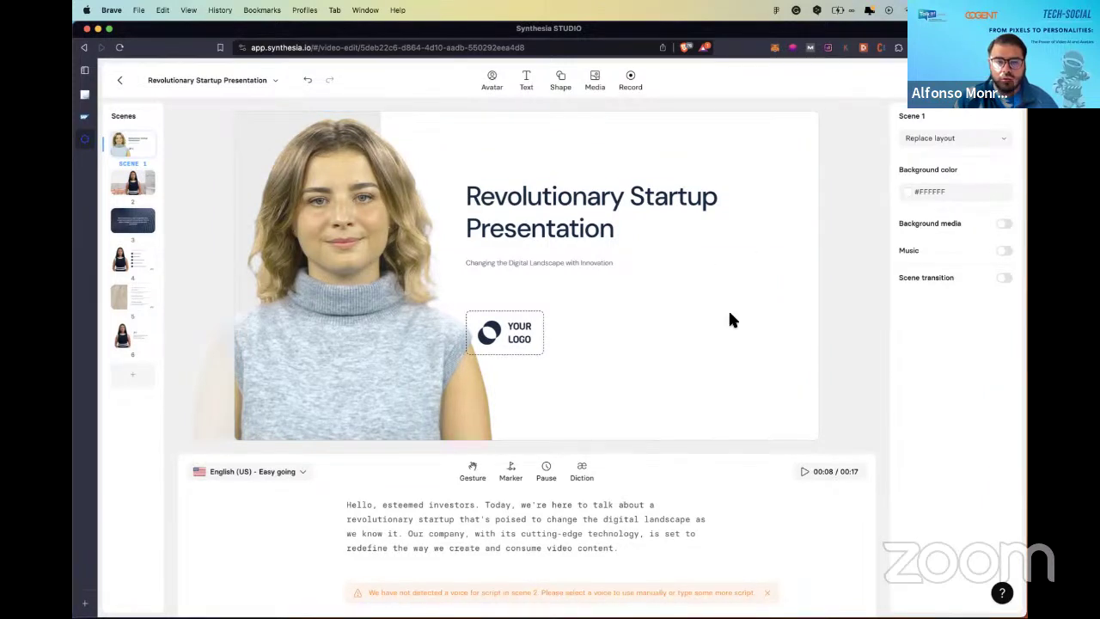
click(807, 473)
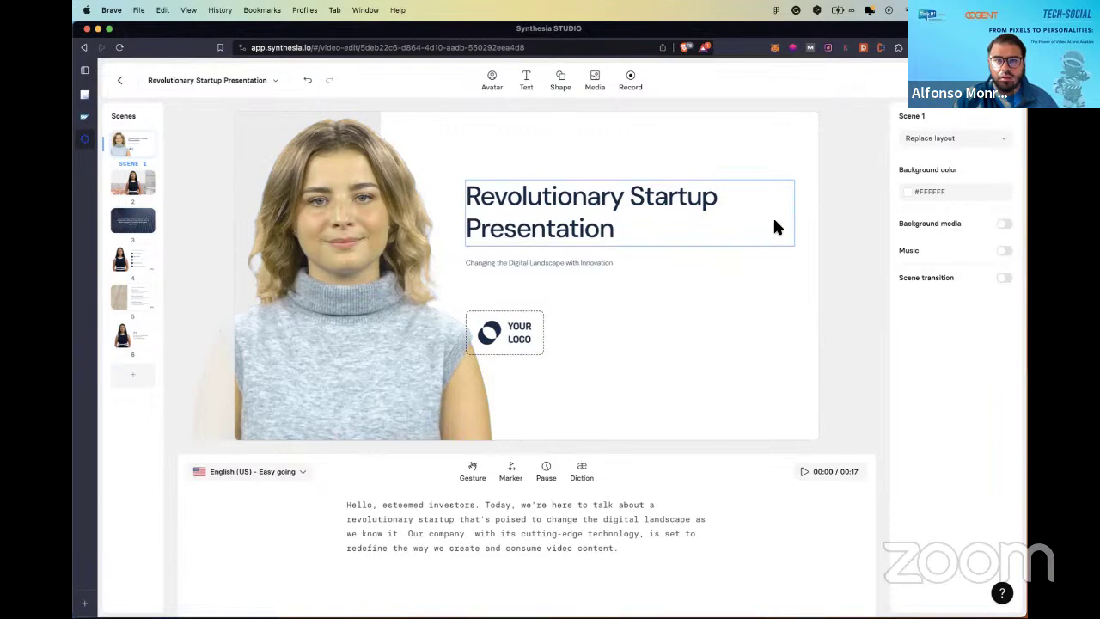
click(634, 550)
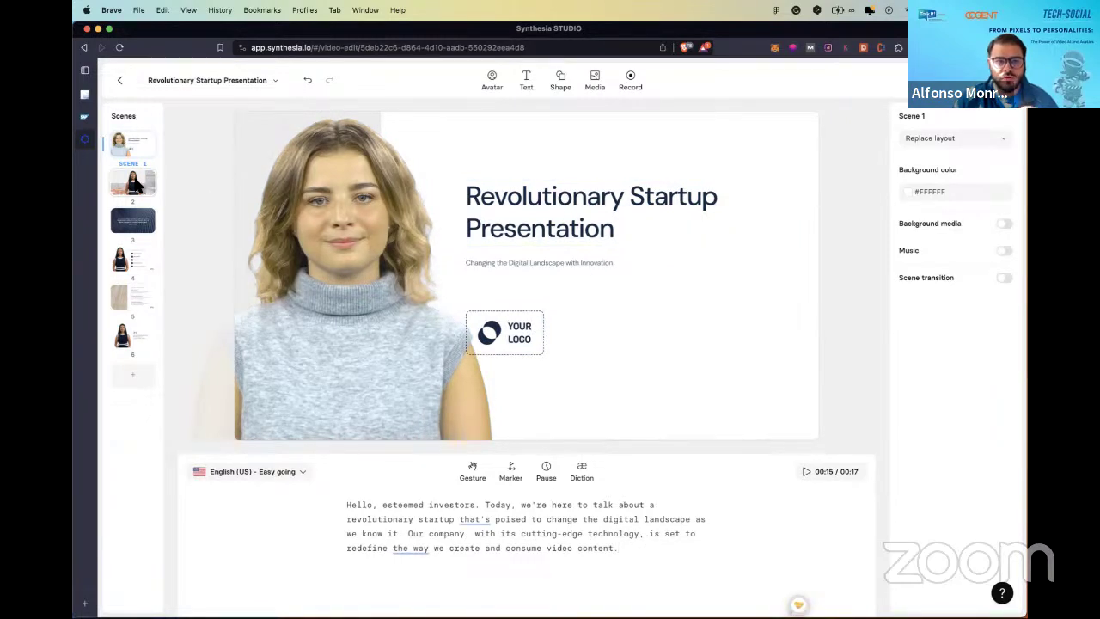
Step: Replace the avatar in scene 2 with the recently used avatar Arielle
click(136, 188)
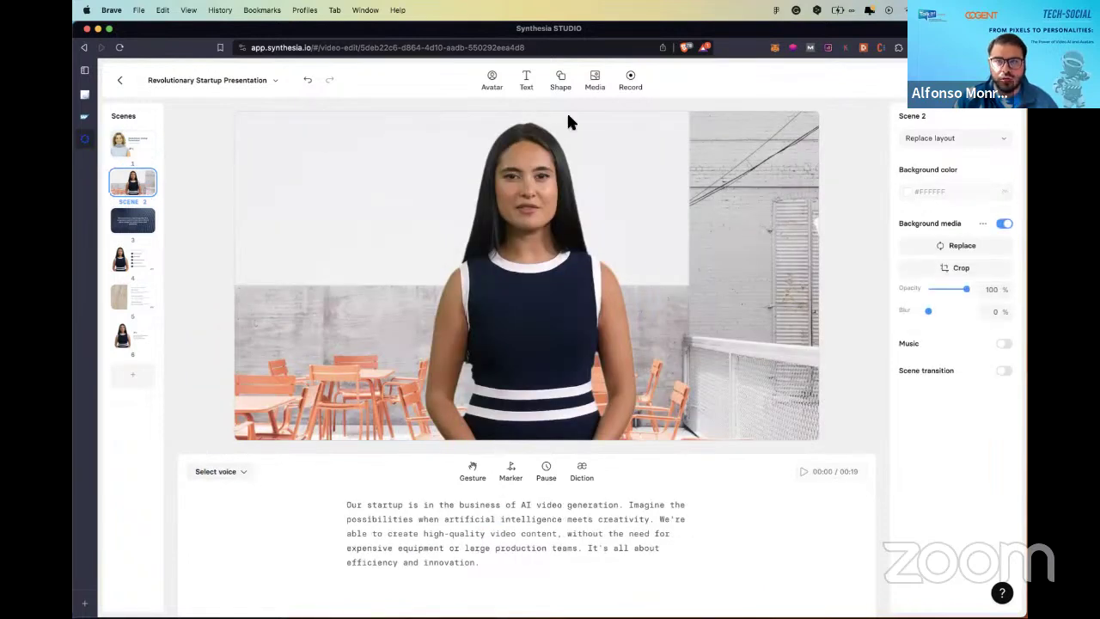
click(527, 345)
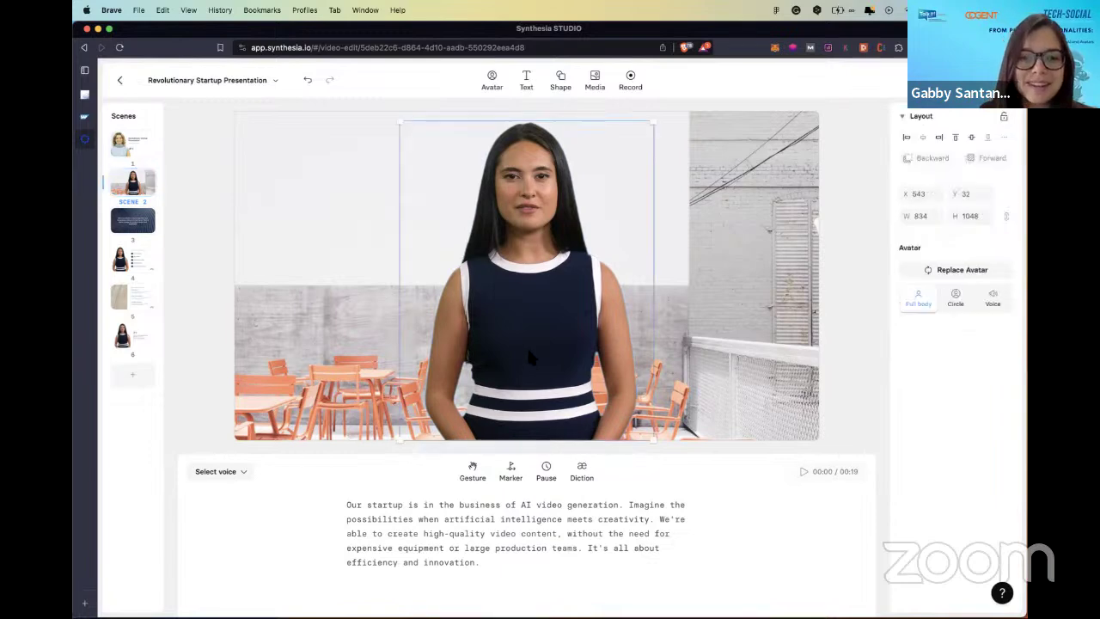
click(978, 270)
click(745, 267)
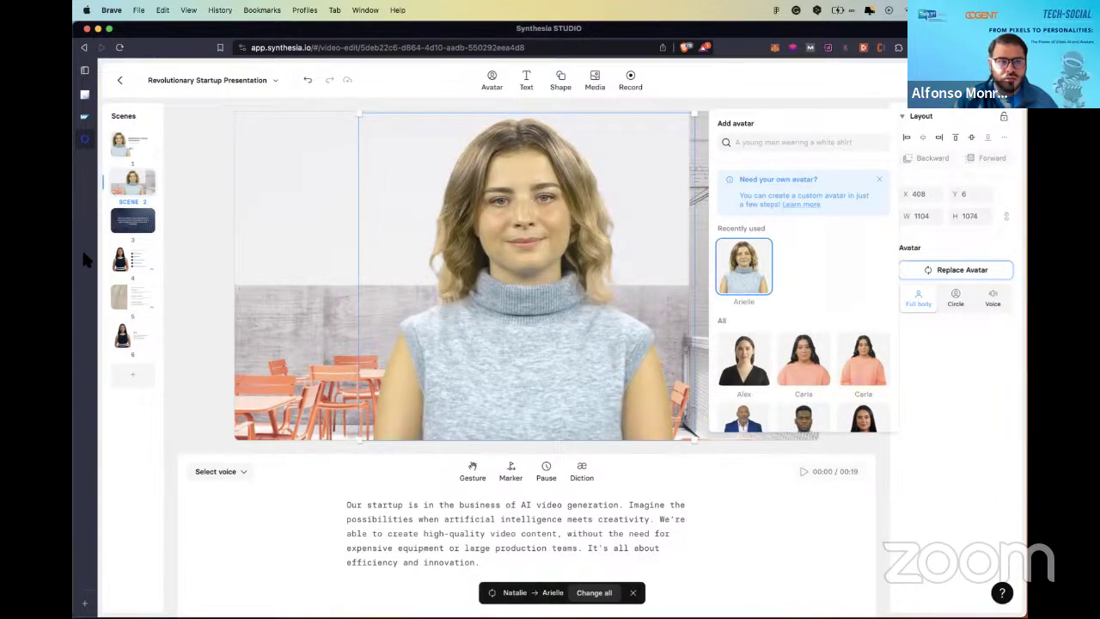
Step: Replace the avatar in scene 4 with the recently used avatar Arielle
click(132, 258)
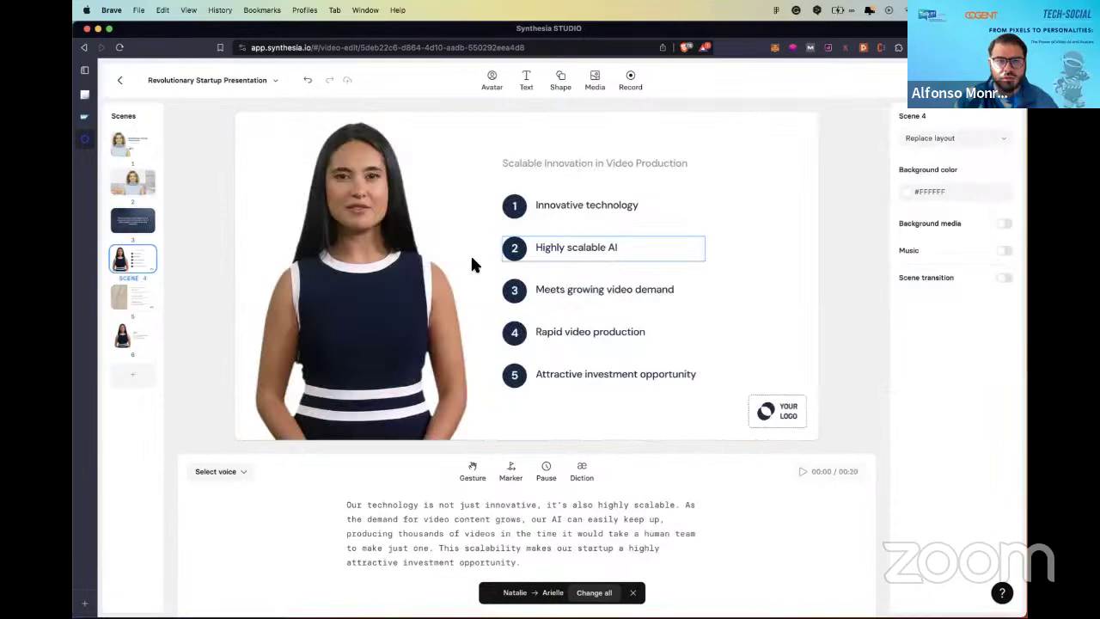
click(365, 251)
click(945, 271)
click(754, 273)
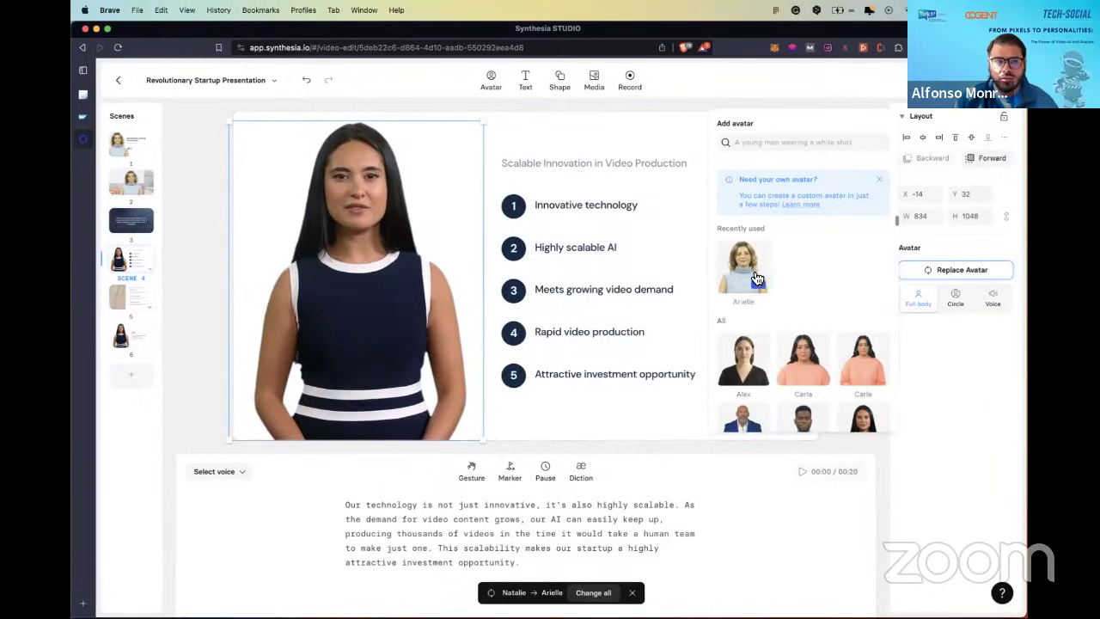
Step: Replace the avatar in the closing scene 6 with the recently used avatar Arielle
click(131, 335)
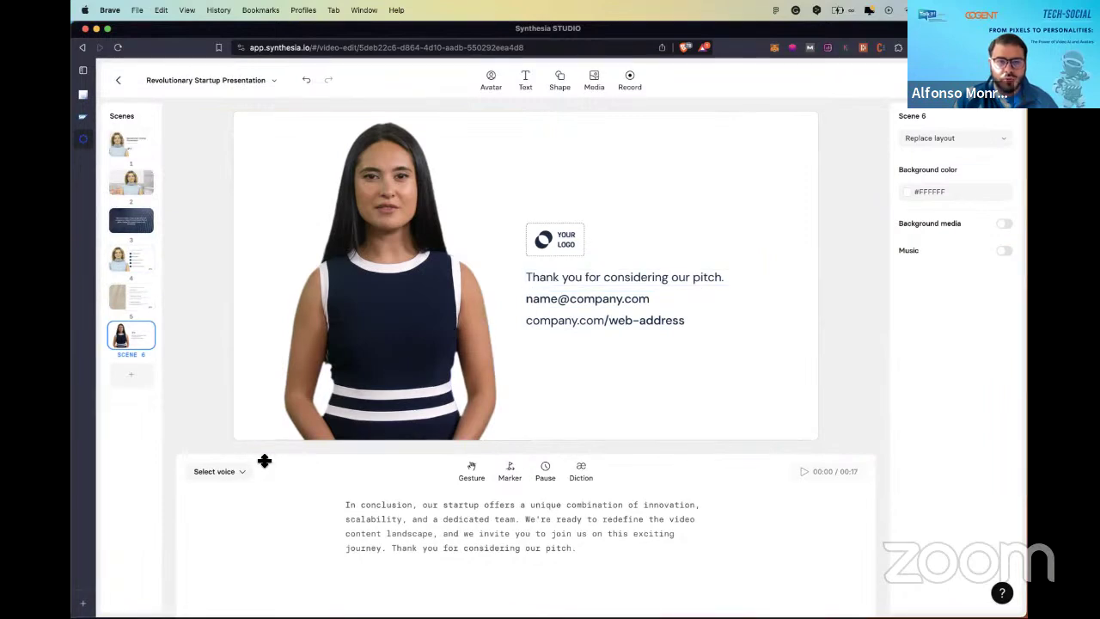
click(392, 307)
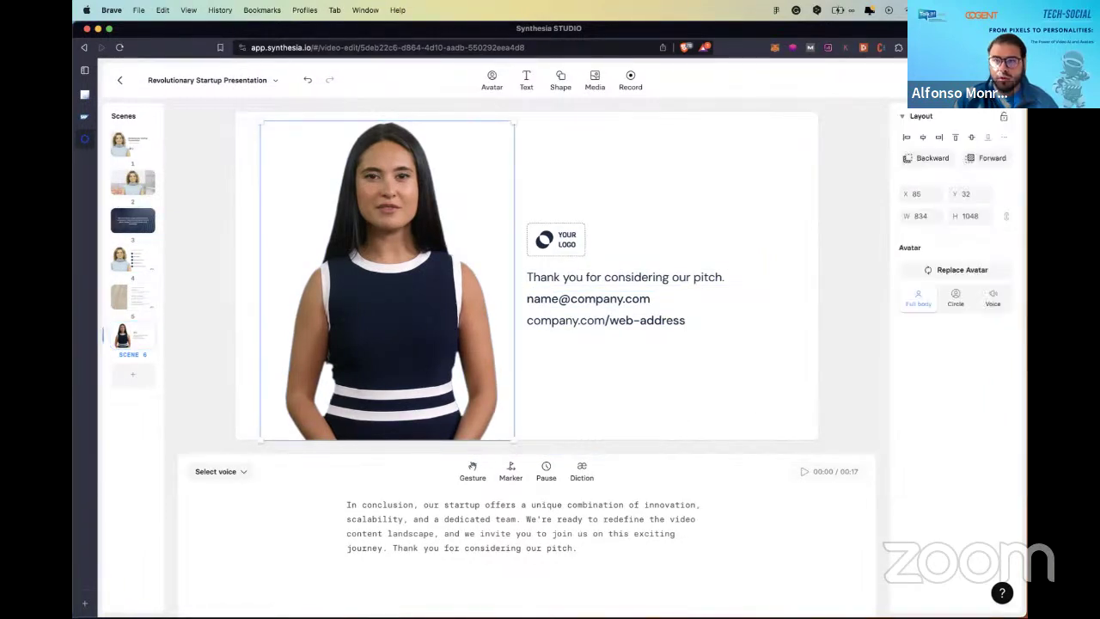
click(958, 272)
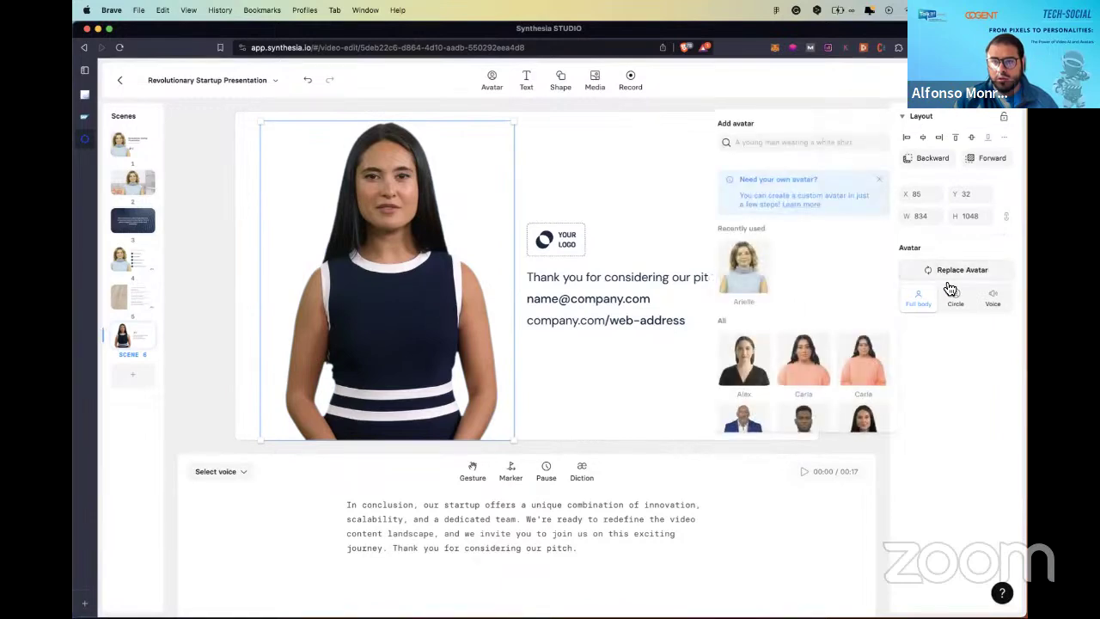
click(744, 268)
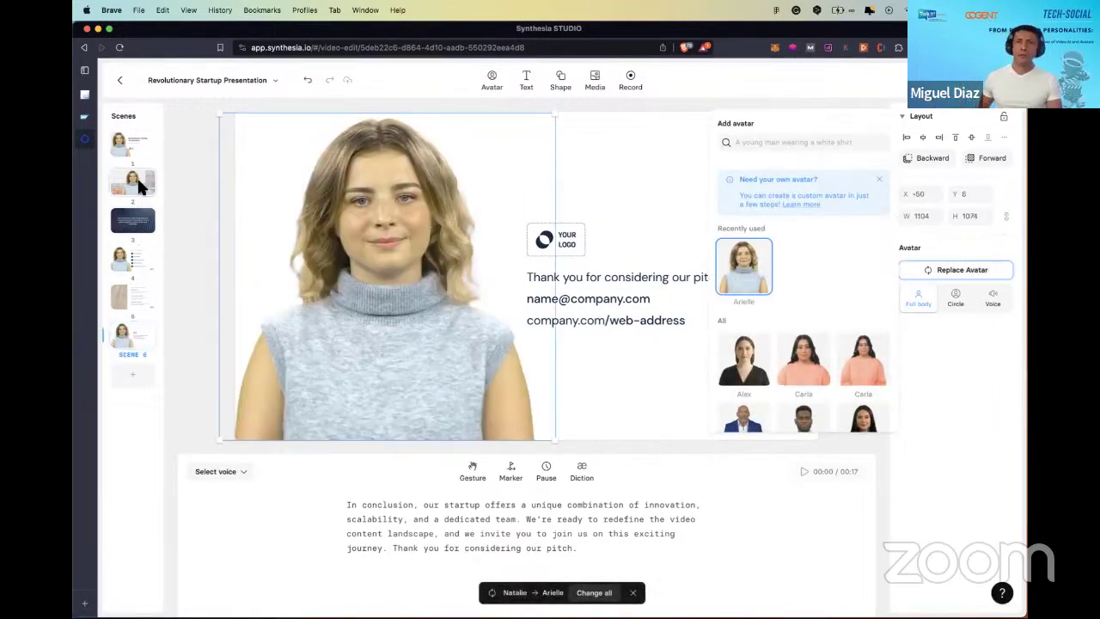
Step: Check scenes 5 and 1, then search the voices for "englis" and set scene 2's voice to English (US) - Easy going
click(130, 292)
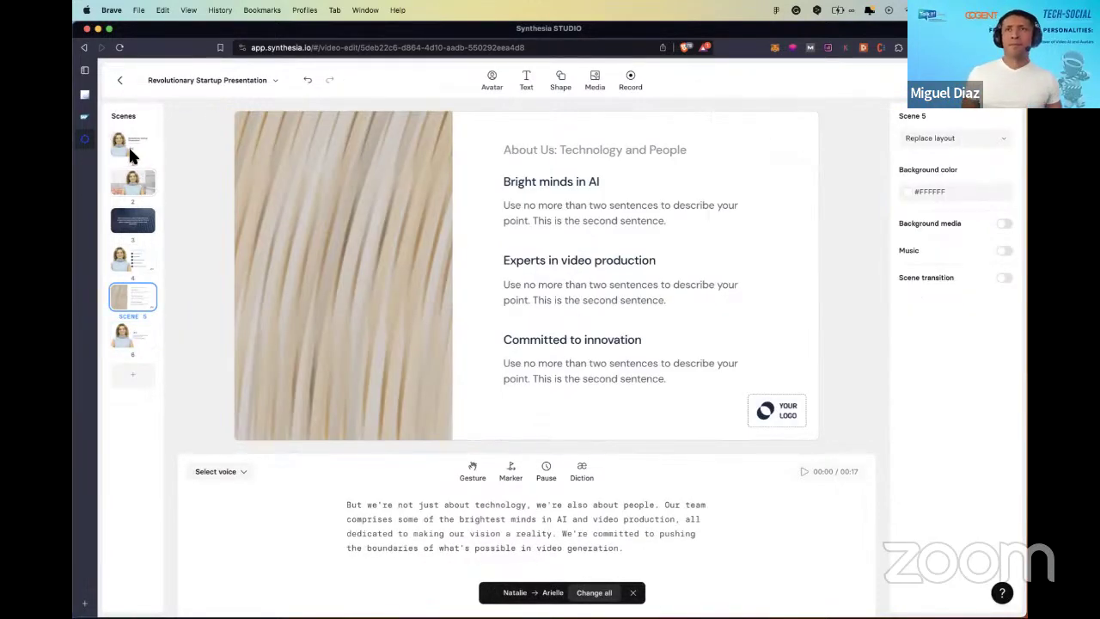
click(129, 151)
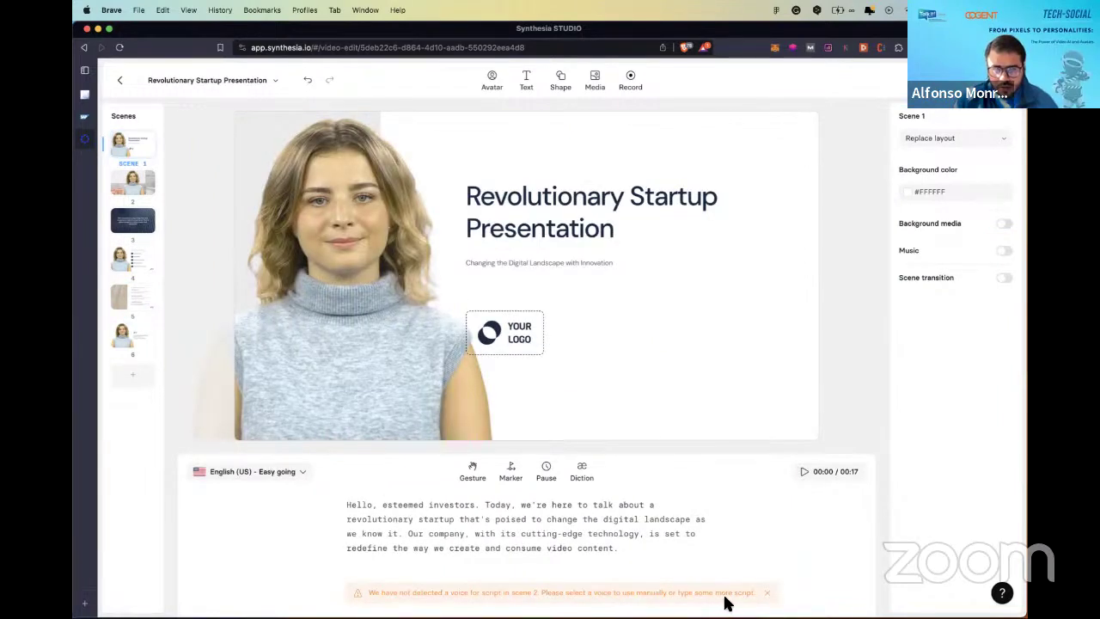
click(140, 189)
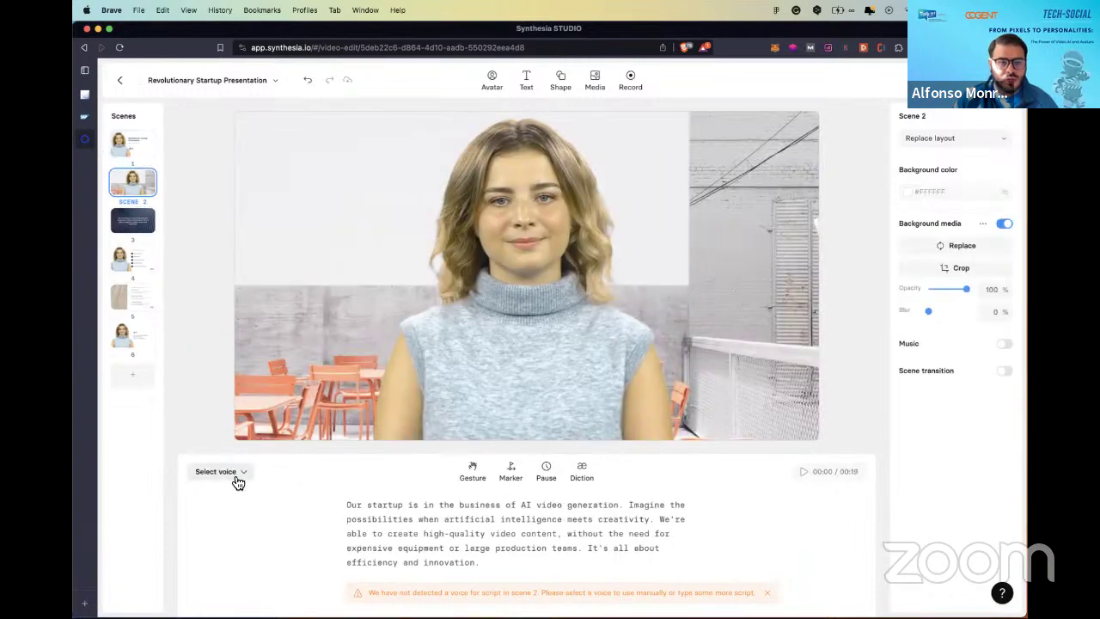
click(238, 482)
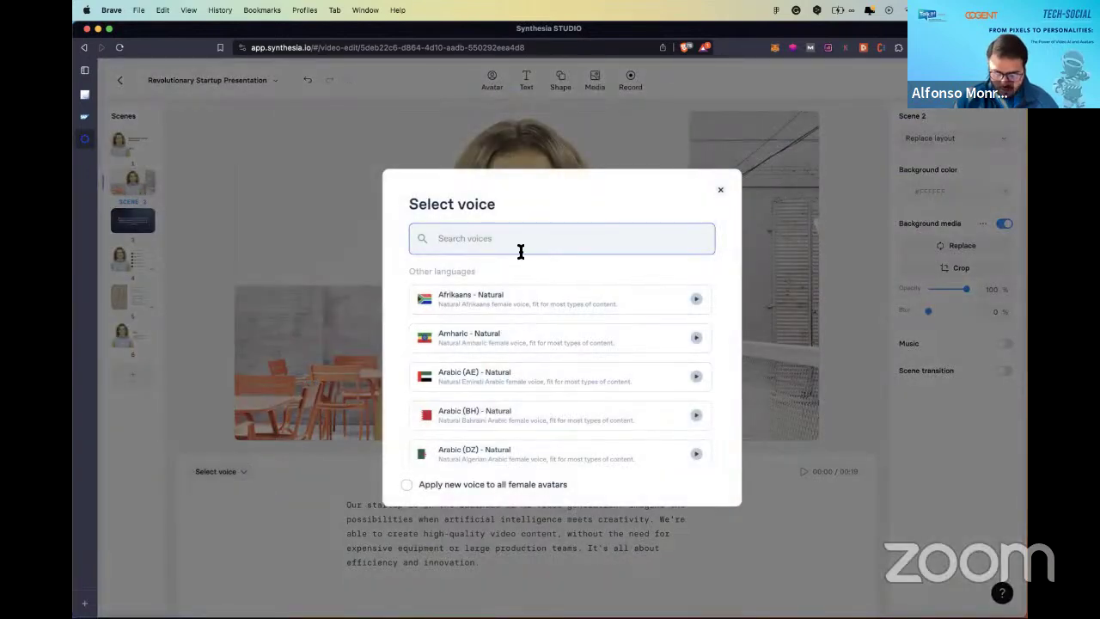
text(englis)
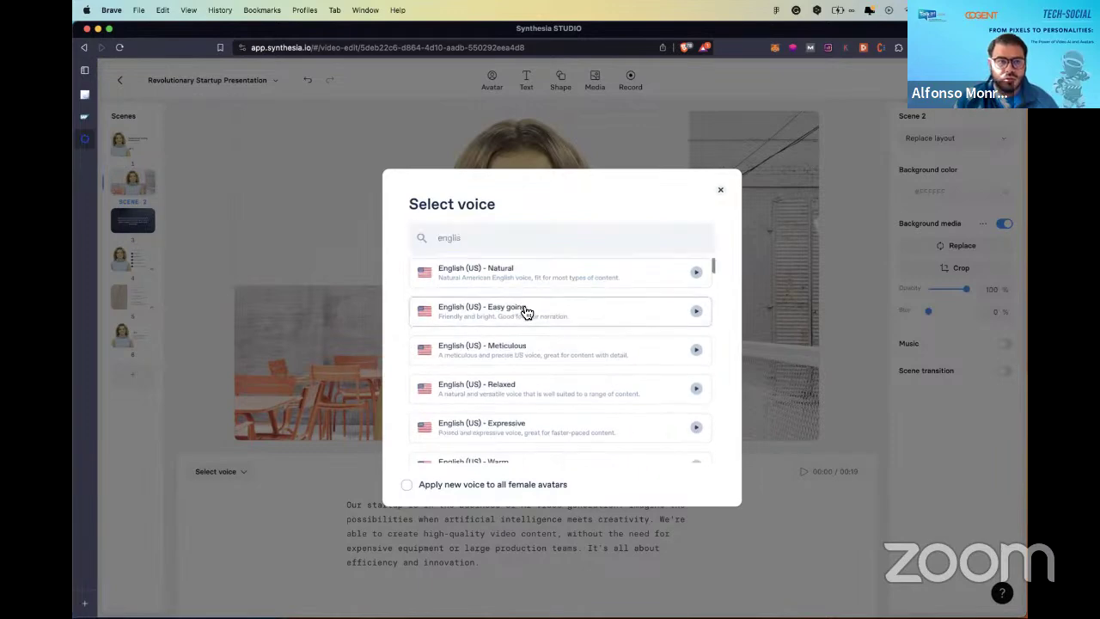
click(522, 311)
Step: Search the voices for "english" for scene 3 and enable applying the new voice to all female avatars
click(146, 224)
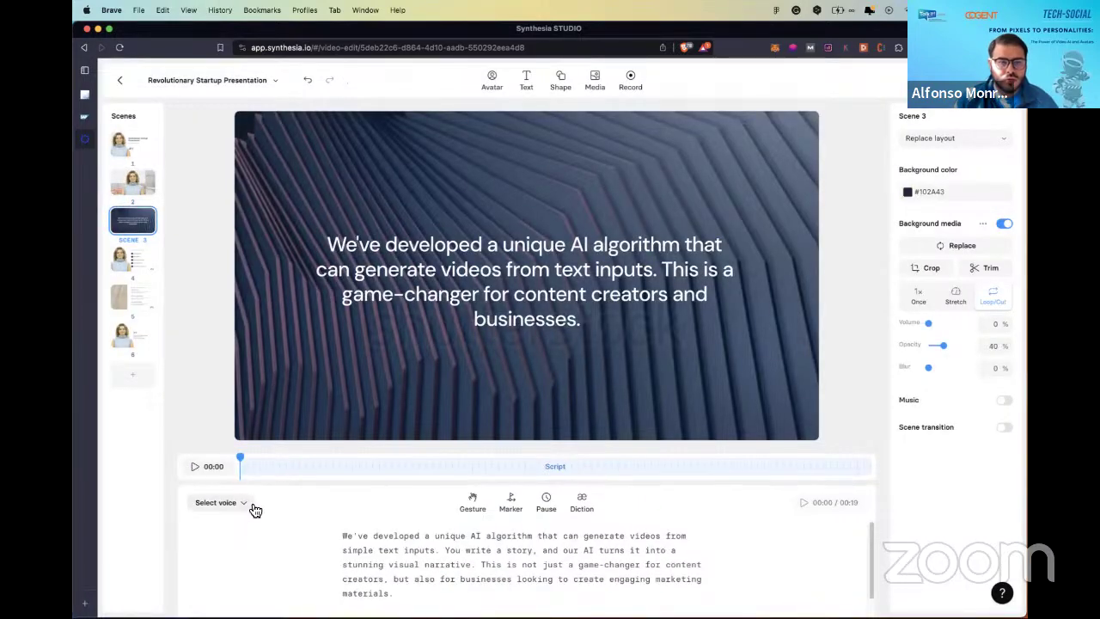
click(211, 503)
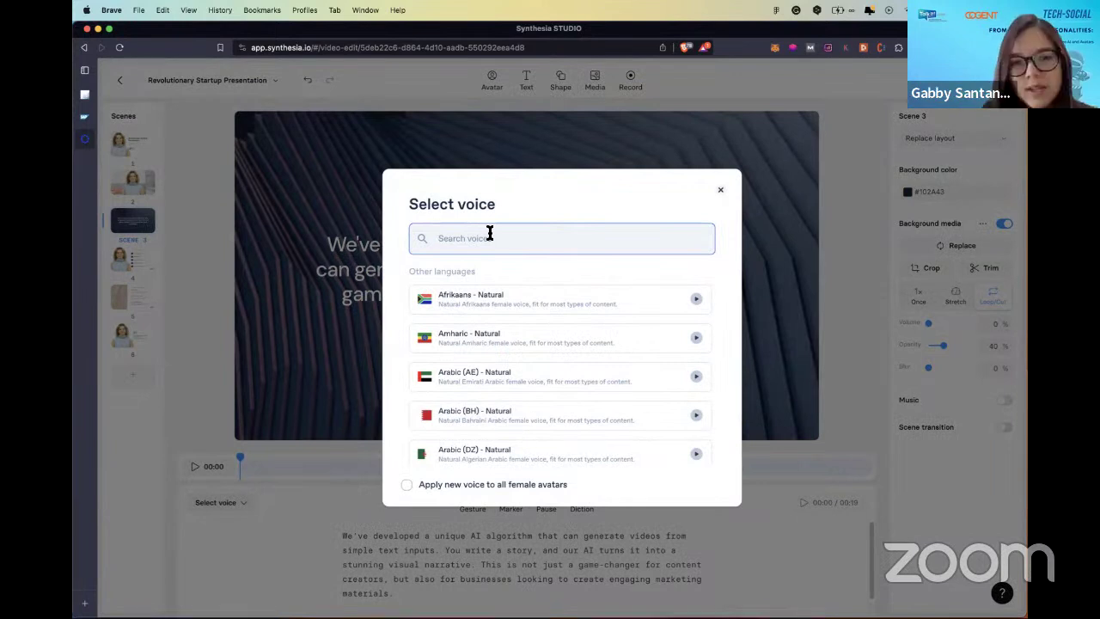
text(emglis)
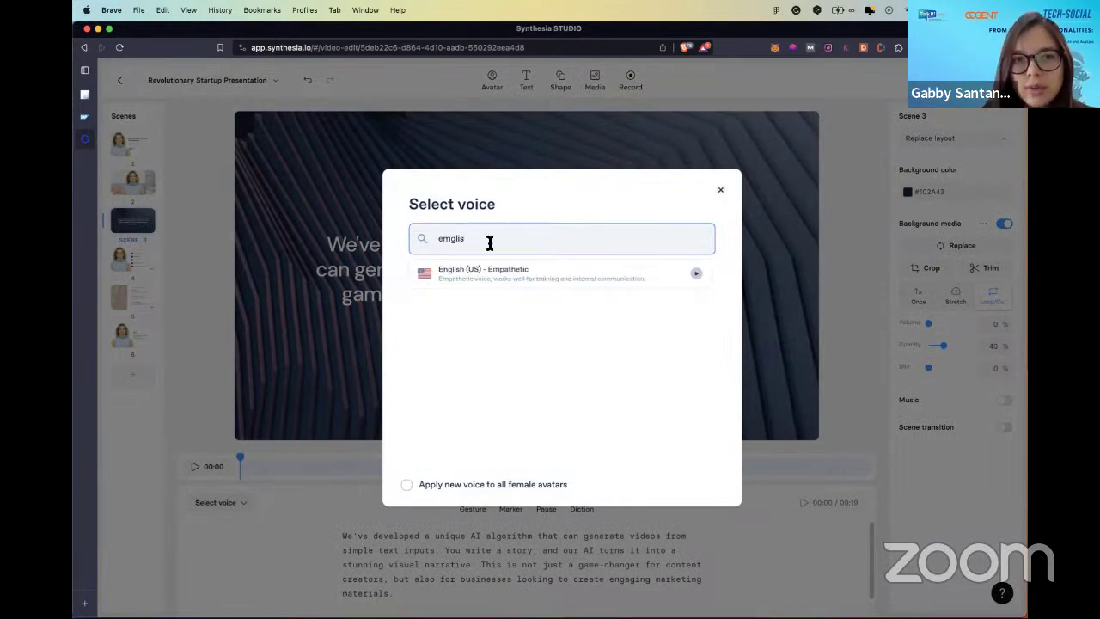
key(BackSpace)
key(BackSpace)
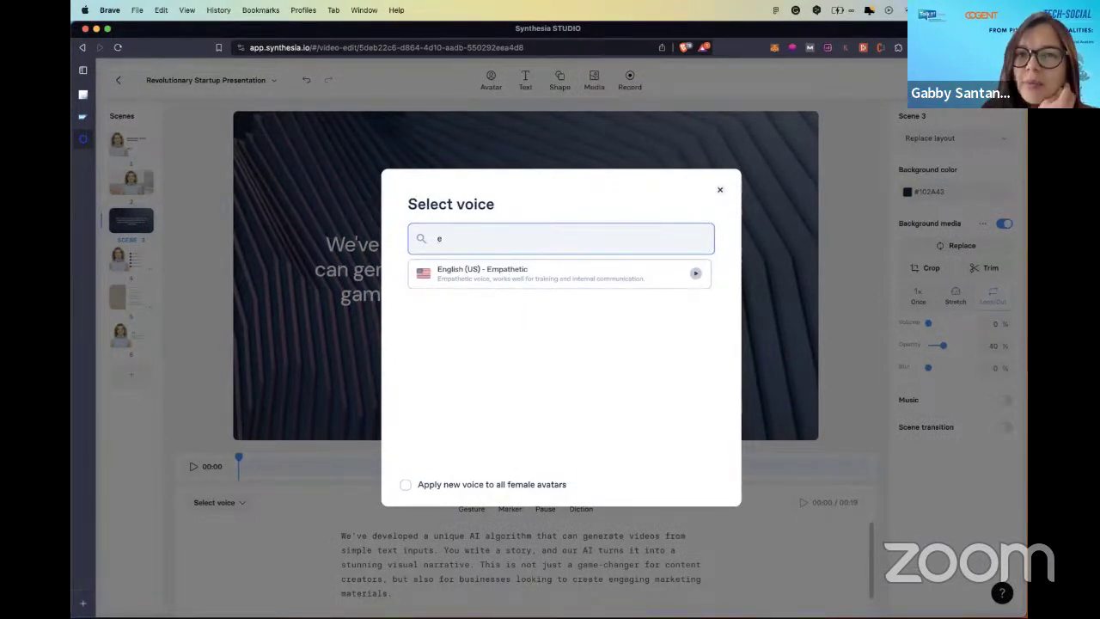
text(nglish)
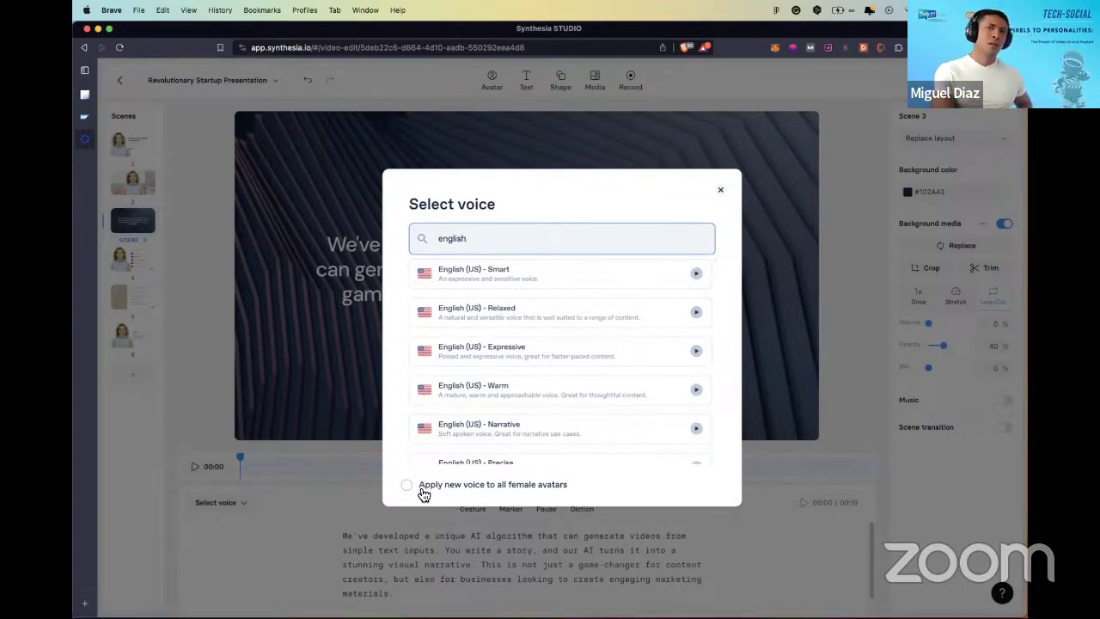
click(445, 474)
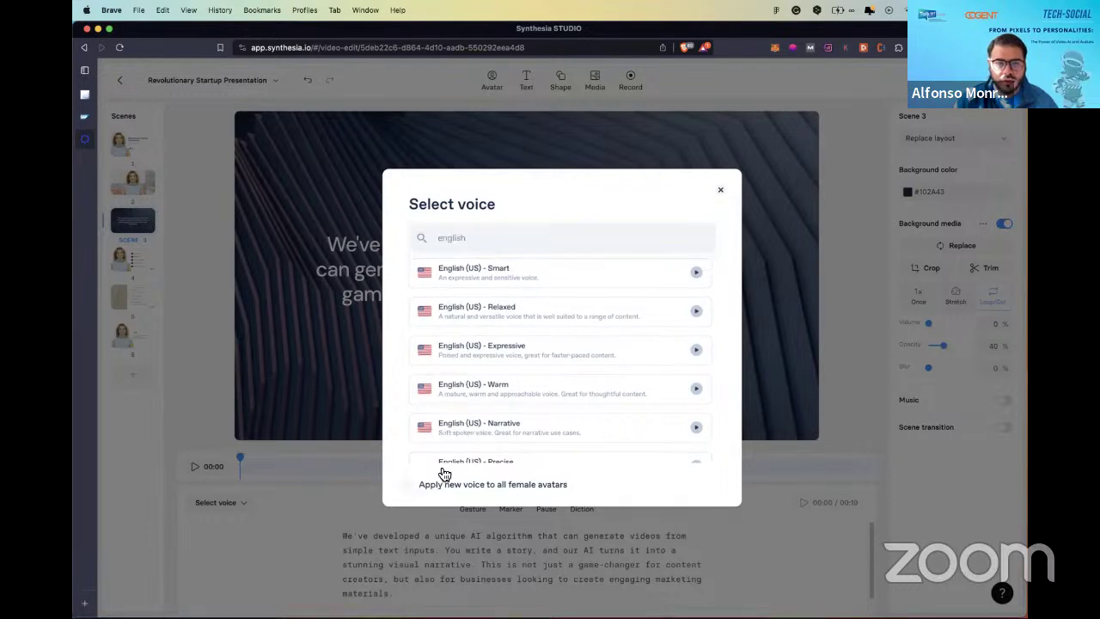
click(444, 480)
Step: Search the voices for "easy" and apply English (US) - Easy going to scene 3
scroll(526, 359, down, 5)
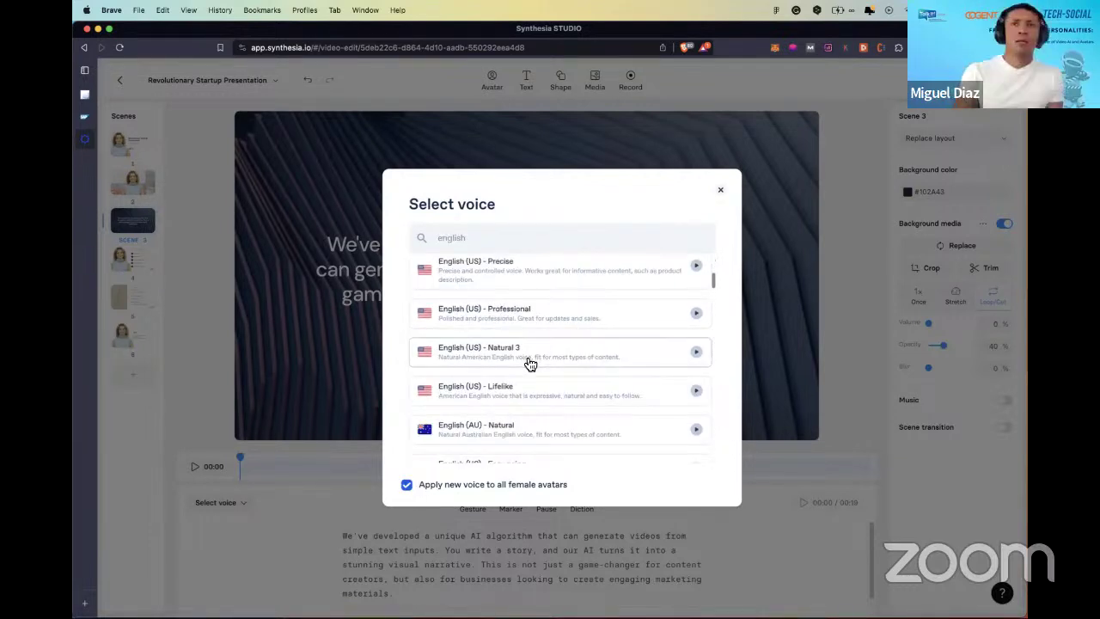
scroll(530, 364, up, 5)
click(526, 246)
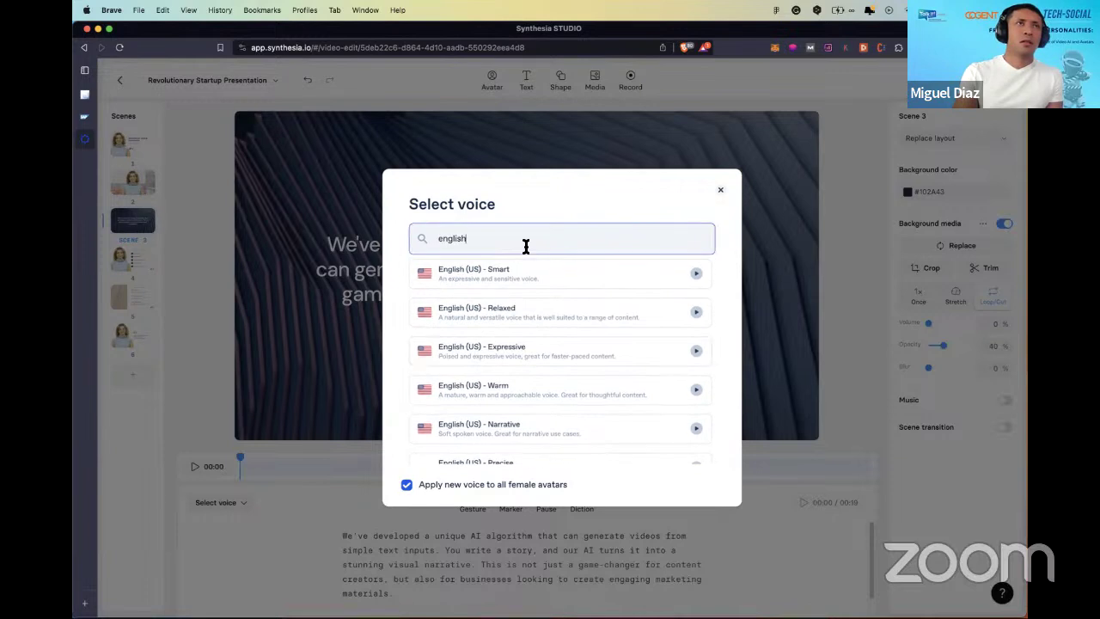
text(e)
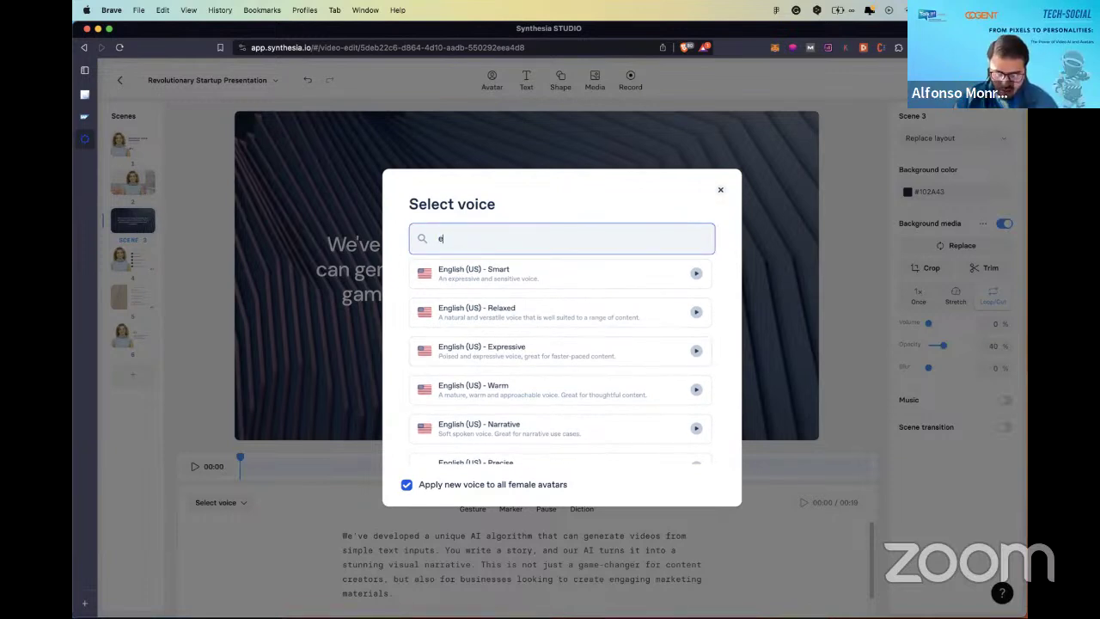
text(asy)
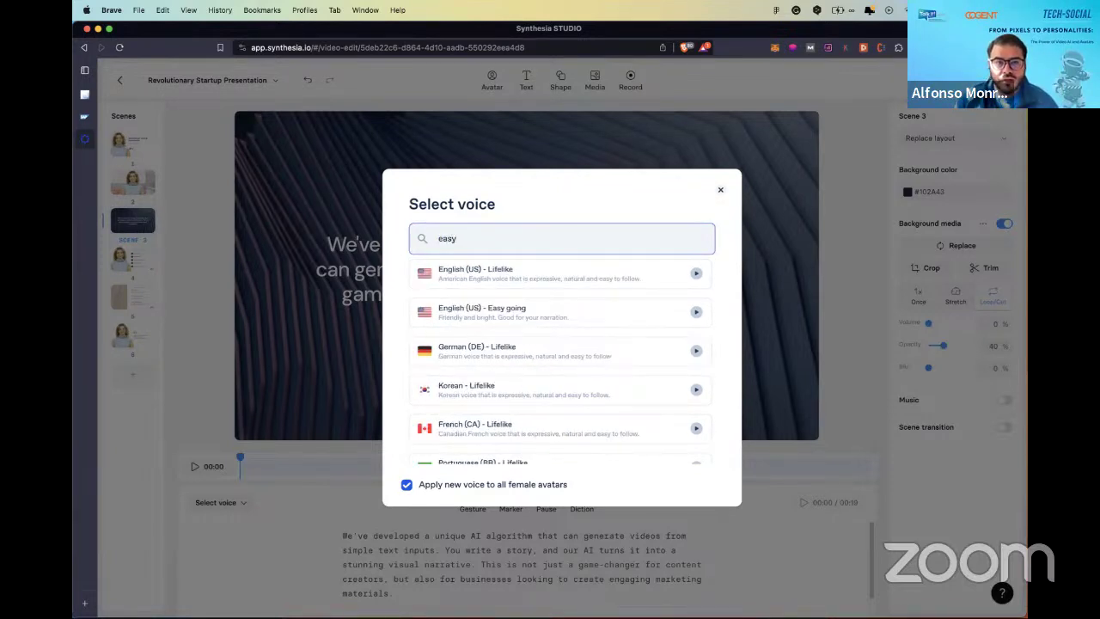
click(545, 314)
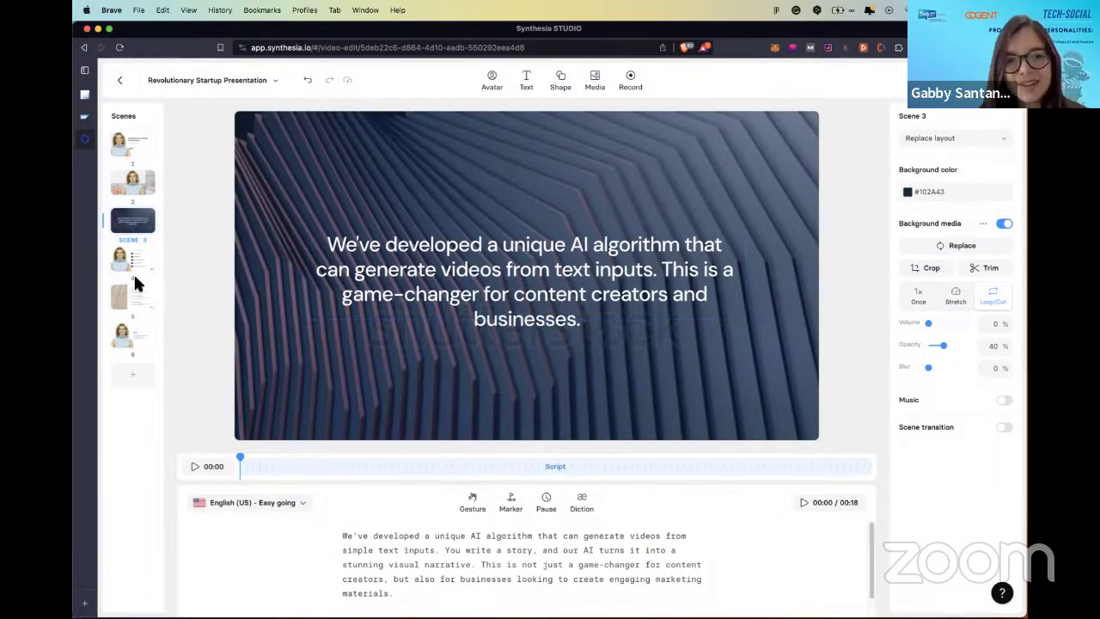
Step: Check the voice assigned to scenes 6, 5, 3 and 1
click(133, 325)
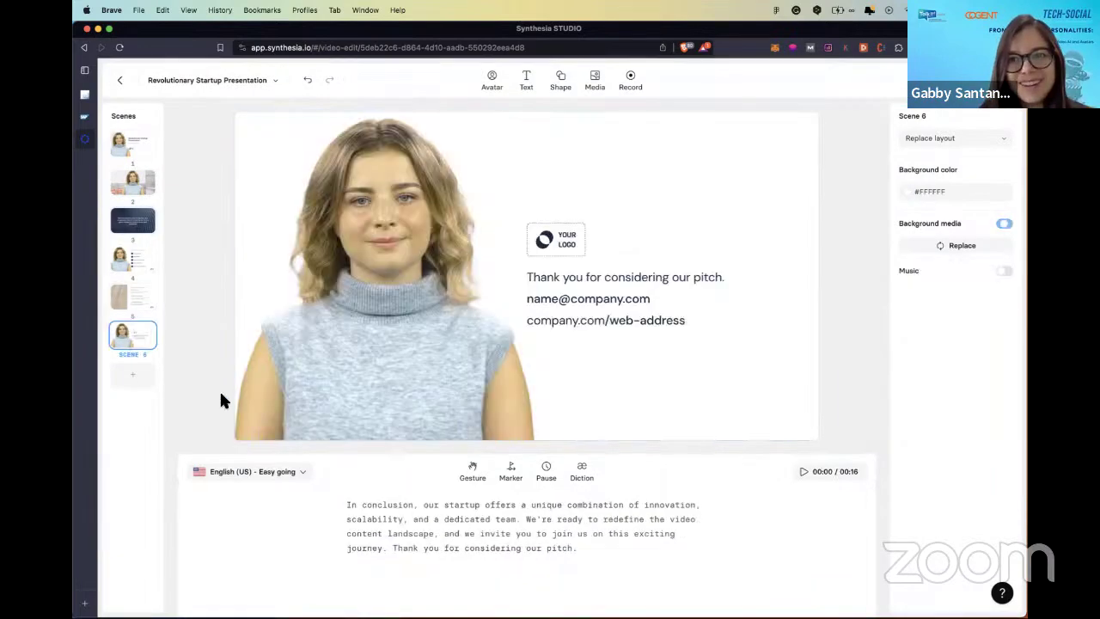
click(120, 299)
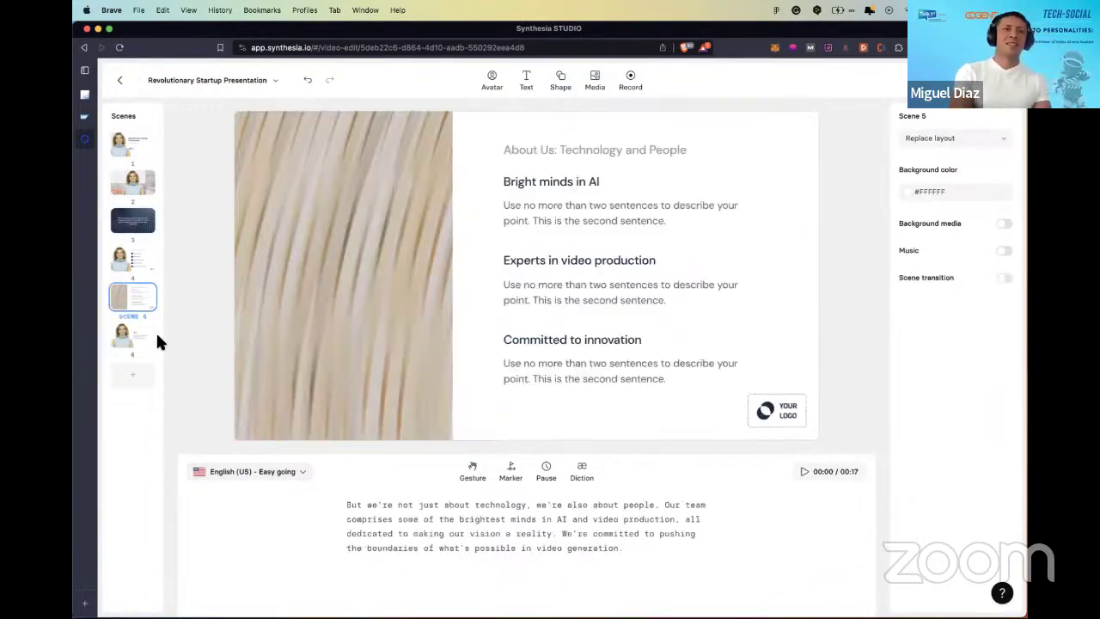
click(133, 222)
click(133, 143)
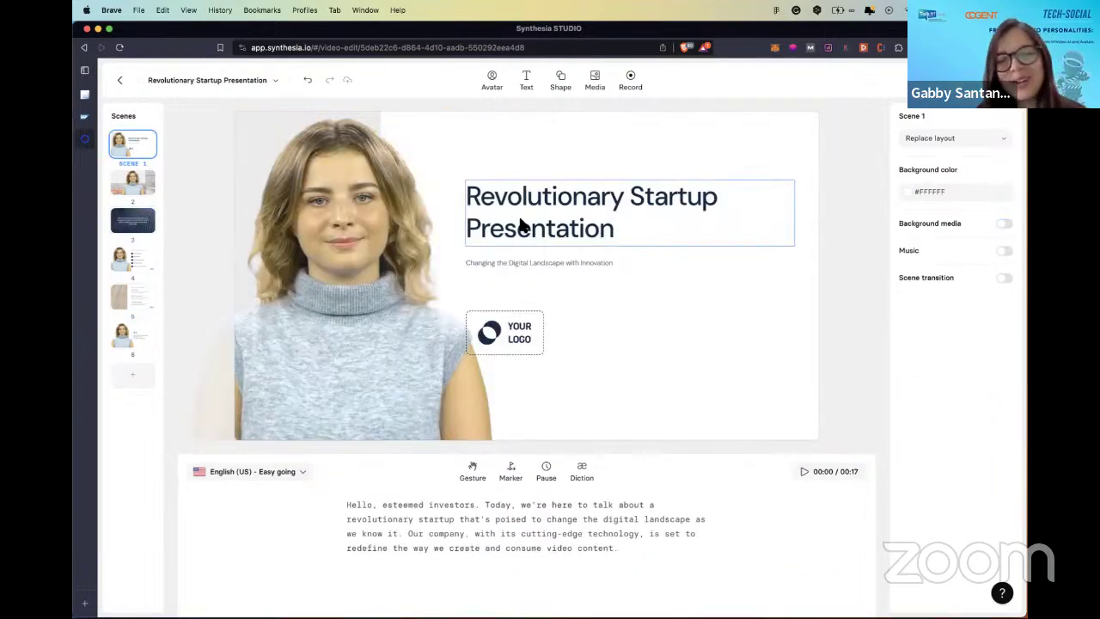
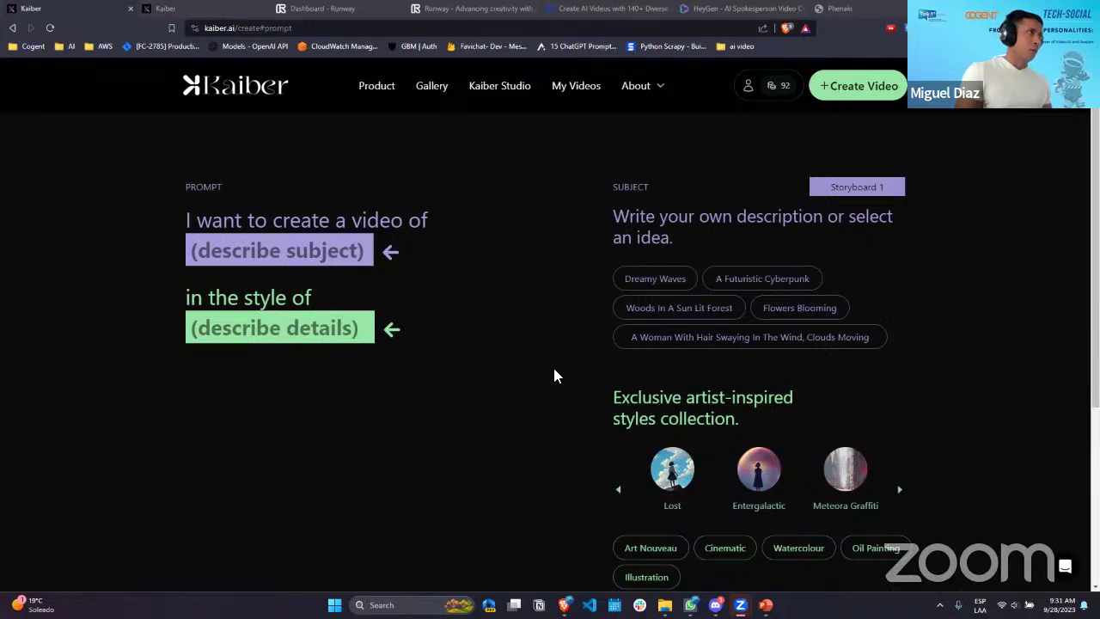
Step: Start a new Kaiber video with the subject "a futuristic cyberpunk" in the Meteora Graffiti style
scroll(555, 374, down, 3)
scroll(558, 387, up, 3)
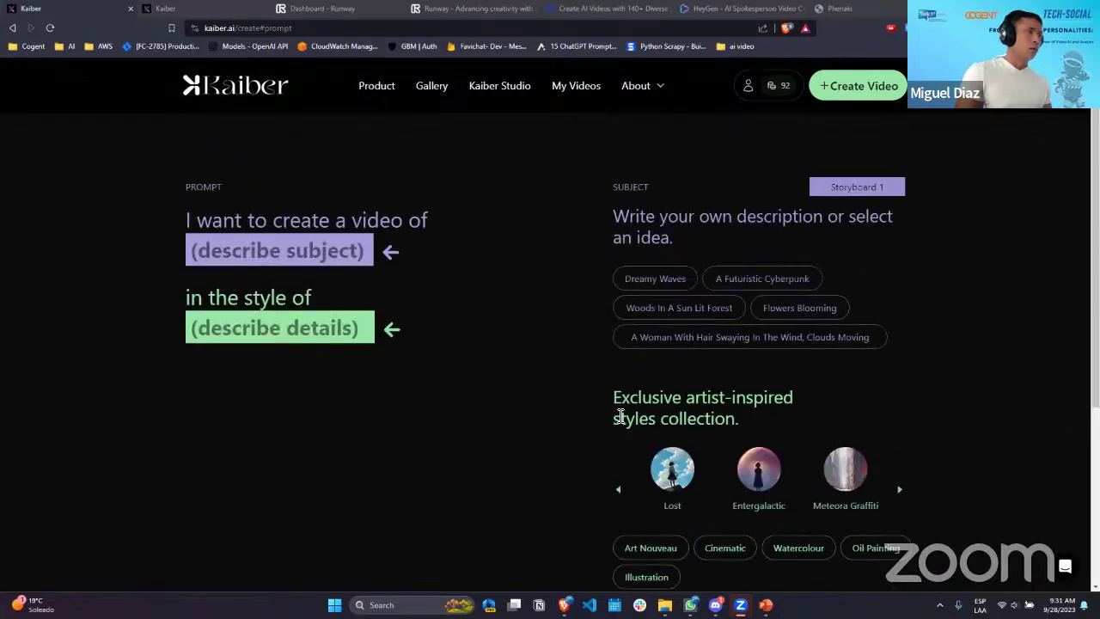
click(838, 83)
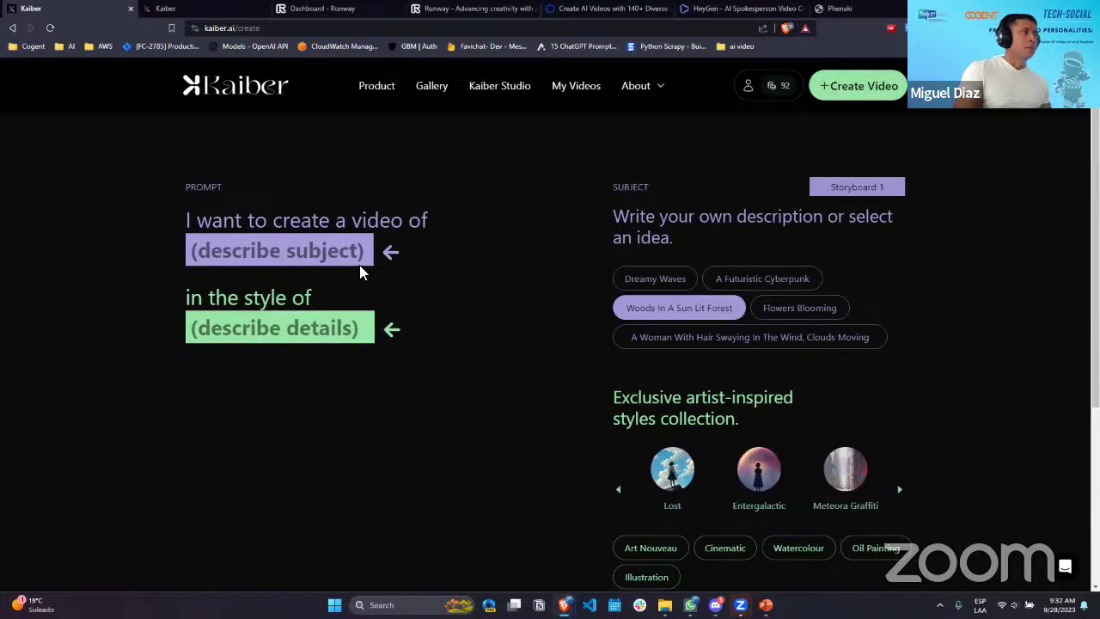
click(763, 283)
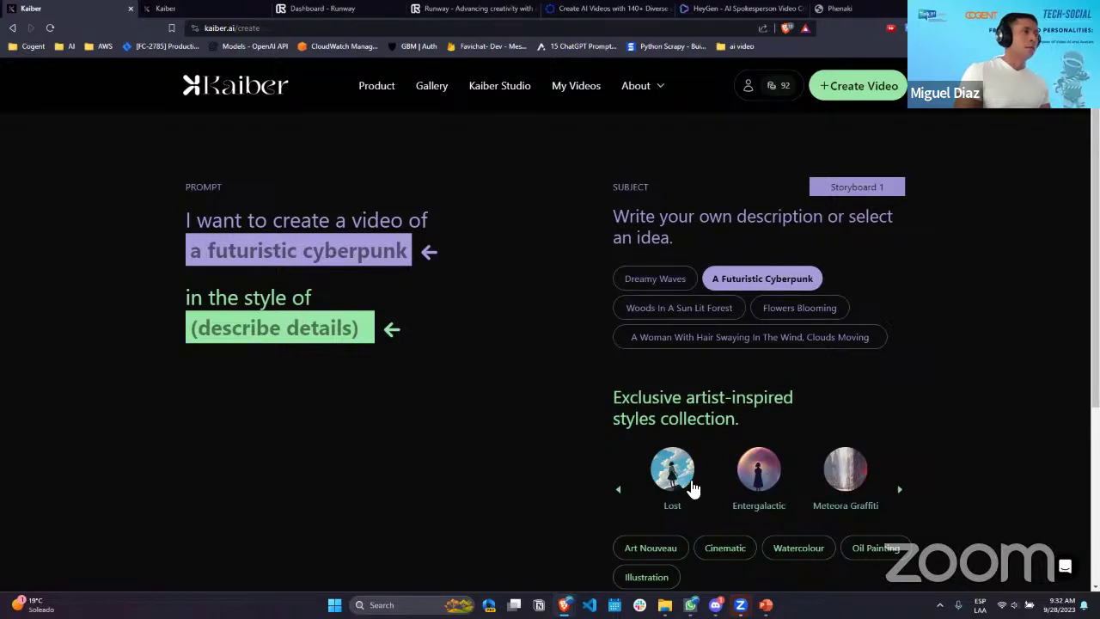
click(843, 475)
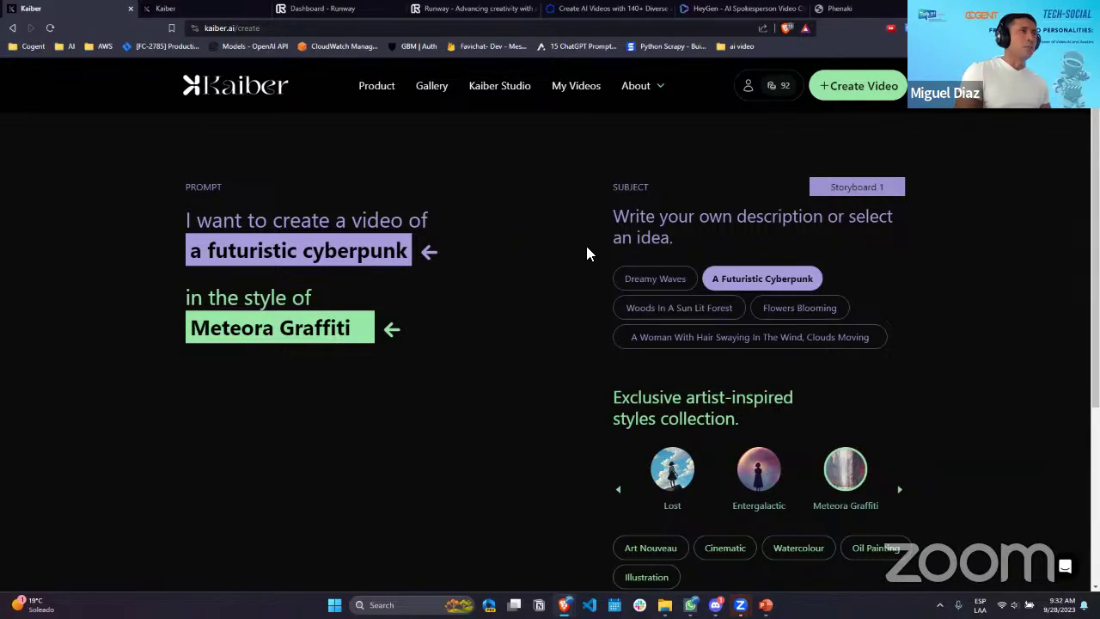
Step: Continue to the video settings, set the aspect ratio to 3:4 and generate the preview frames
scroll(587, 254, down, 3)
scroll(641, 359, up, 2)
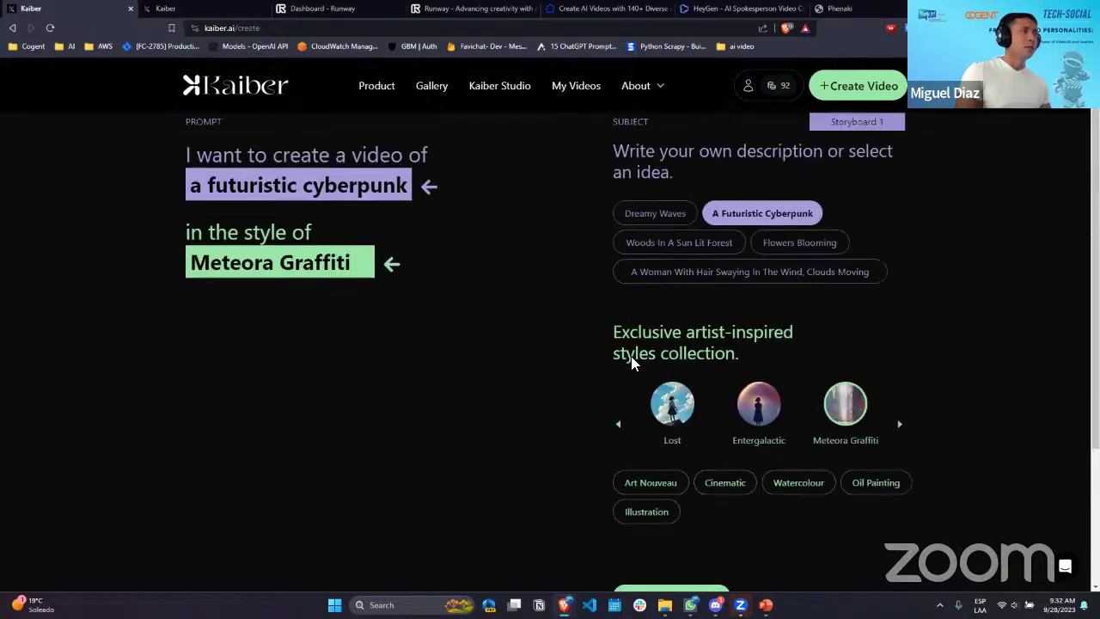
scroll(631, 356, down, 3)
scroll(750, 289, up, 4)
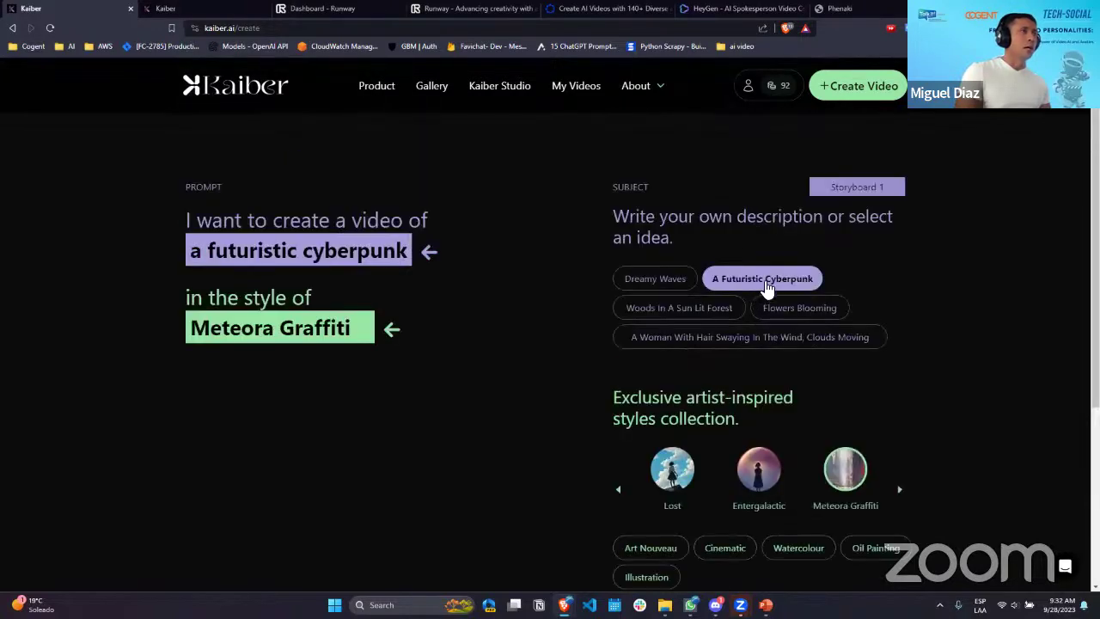
scroll(752, 378, down, 3)
click(687, 401)
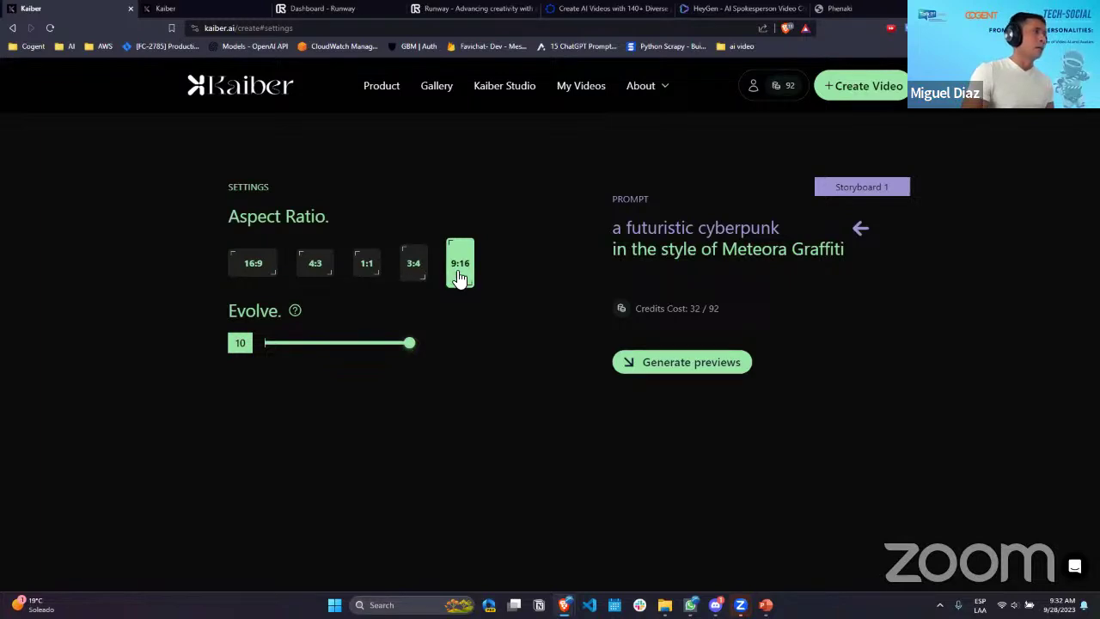
click(415, 275)
click(681, 359)
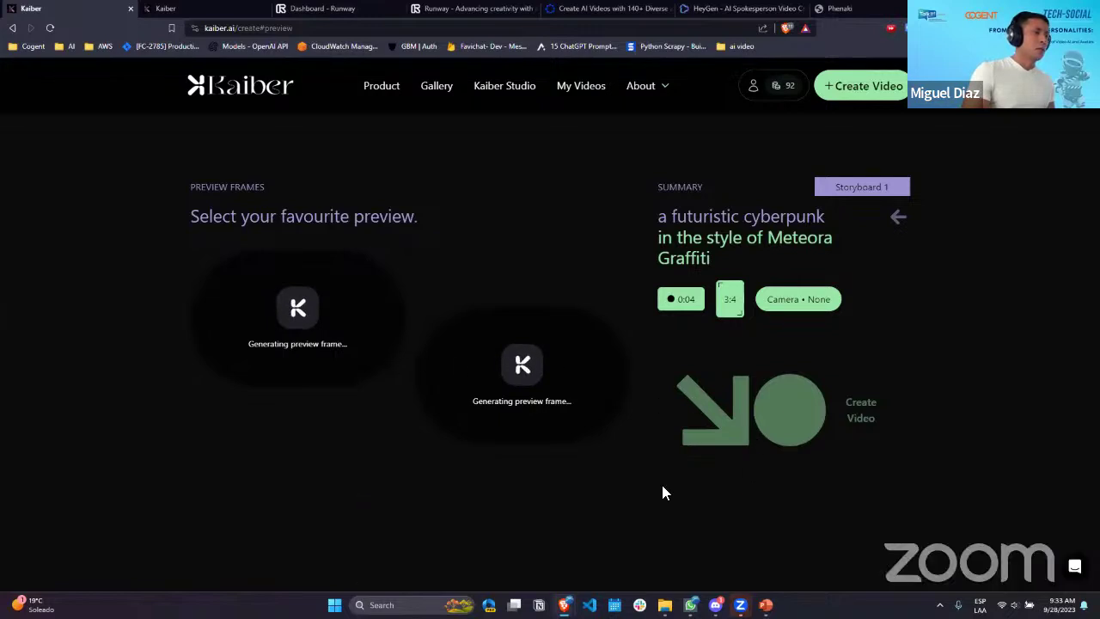
Step: Switch to Discord, dismiss the audio device prompt, and play the shopping mall, scared boy and Goku clips in Pika's generate-7 channel
mouse_move(740, 605)
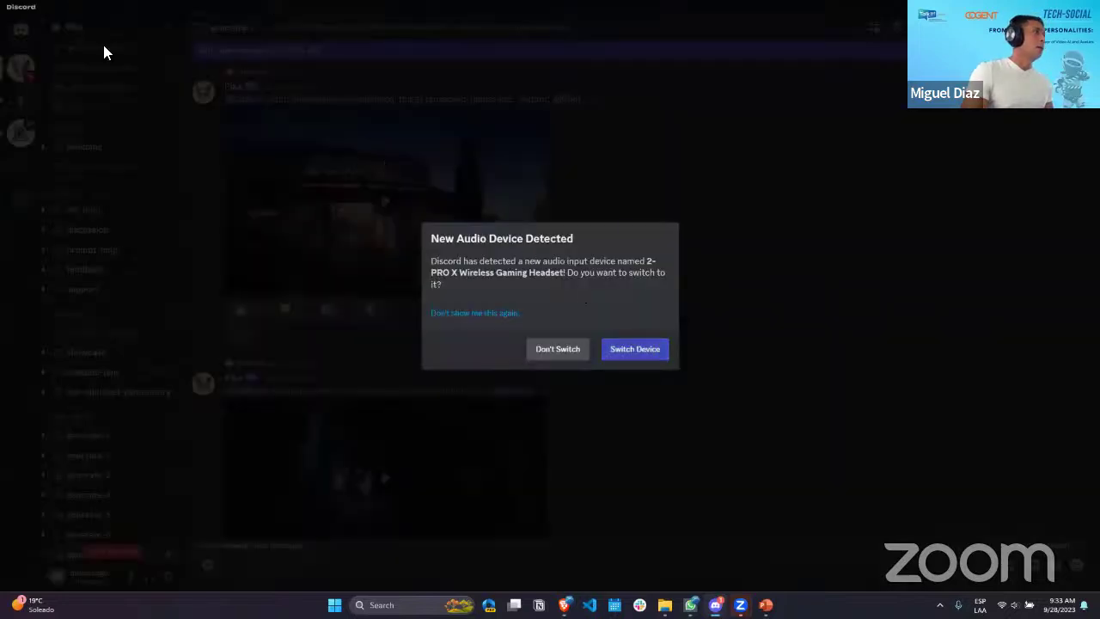
click(379, 155)
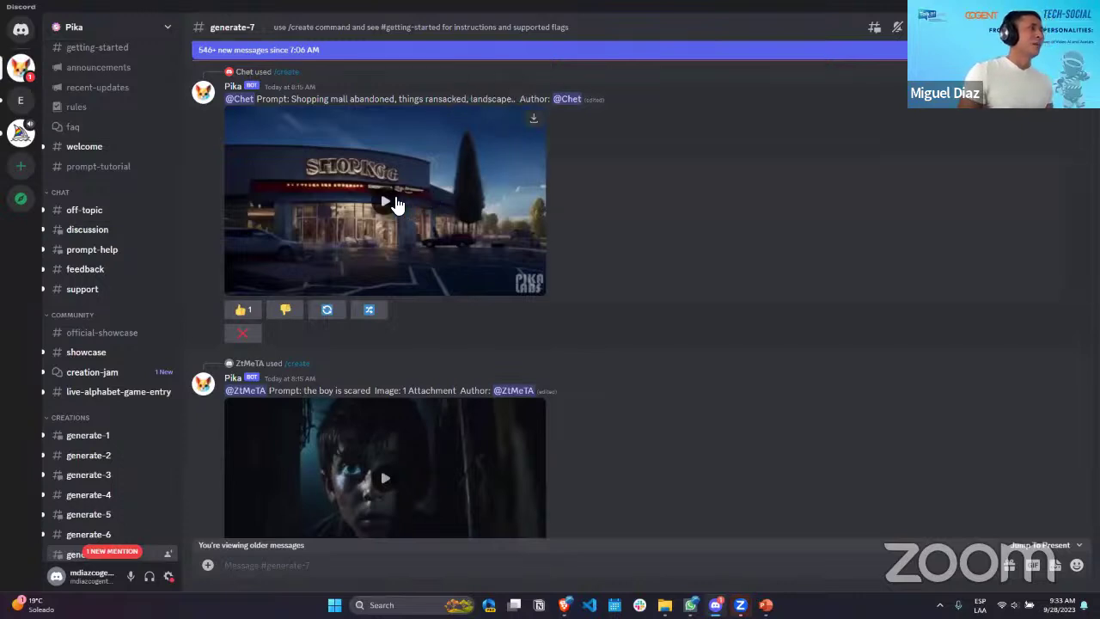
click(385, 206)
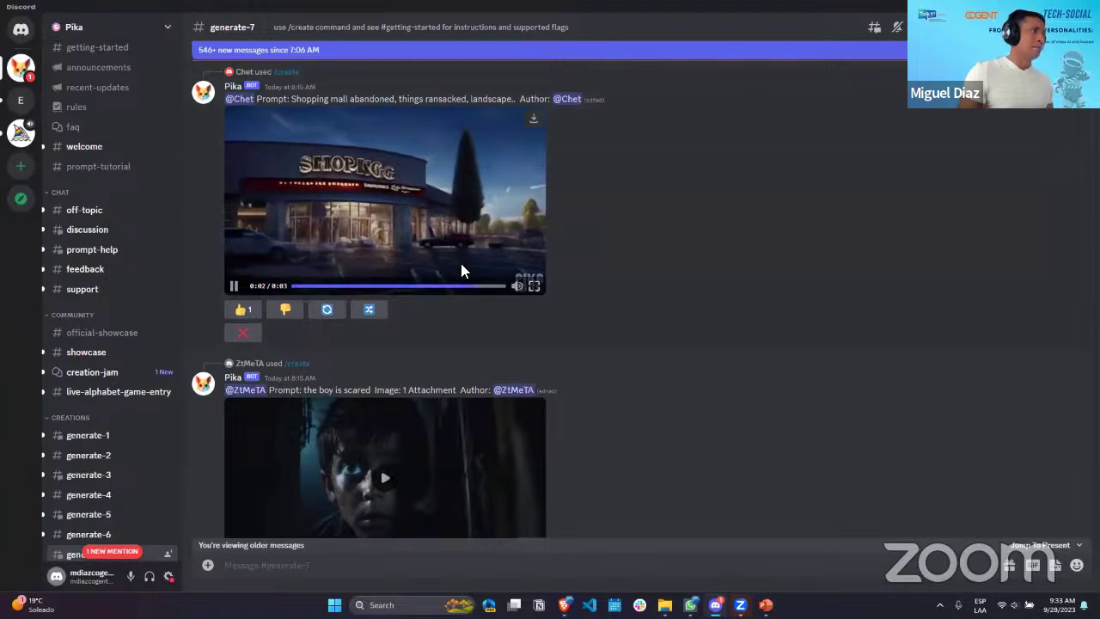
scroll(418, 326, down, 2)
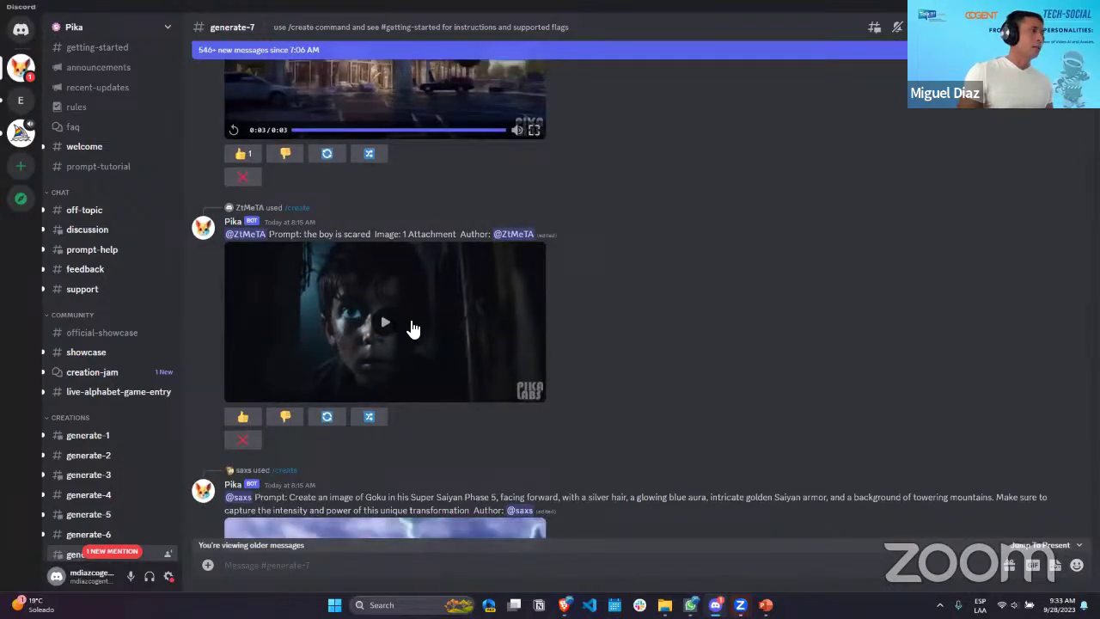
click(389, 324)
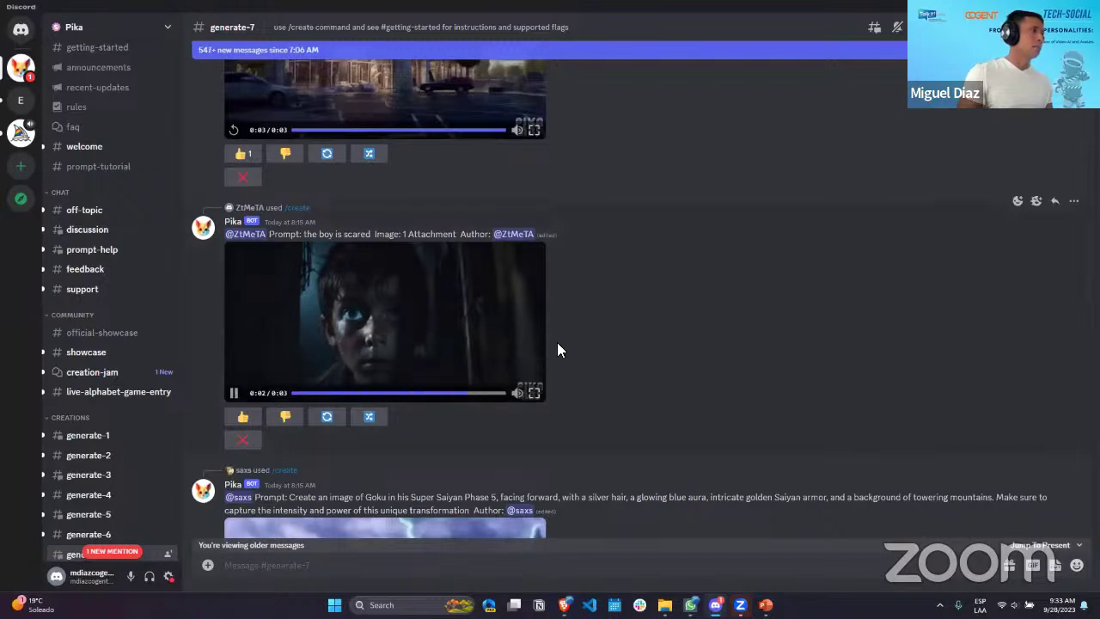
scroll(593, 320, down, 4)
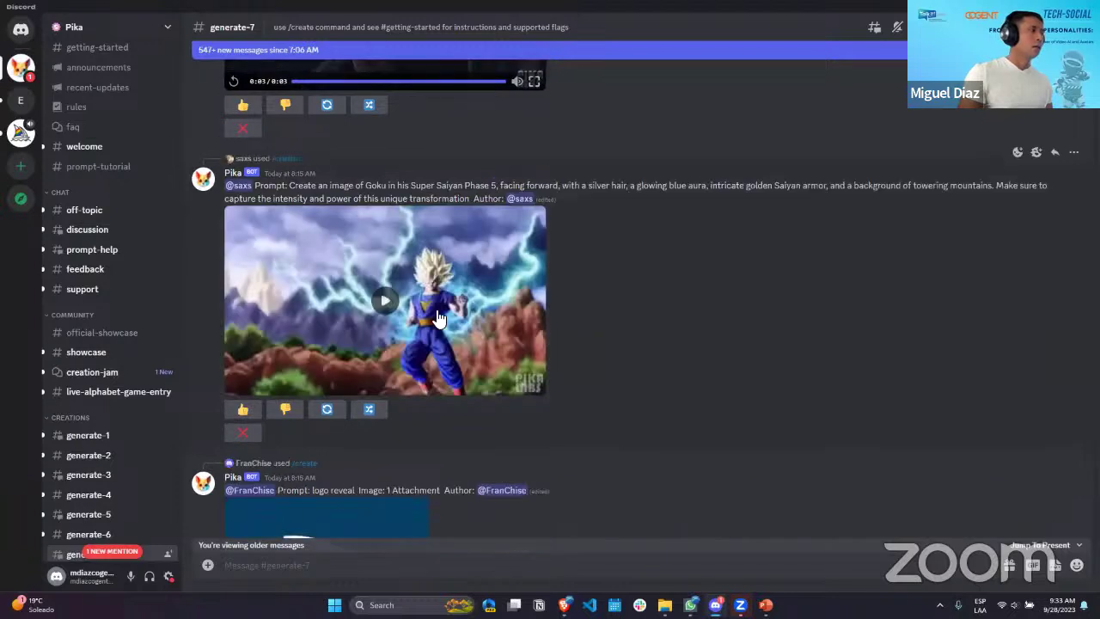
click(391, 302)
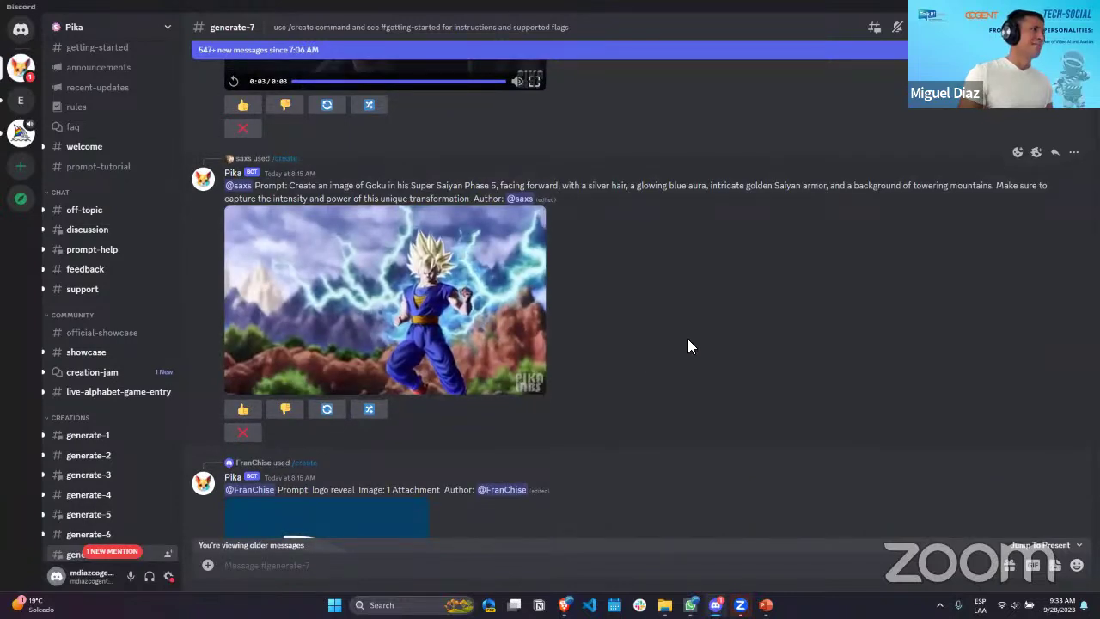
Step: Find the cartoon clip of two characters on a street at sunset in generate-7 and play it
scroll(687, 344, down, 10)
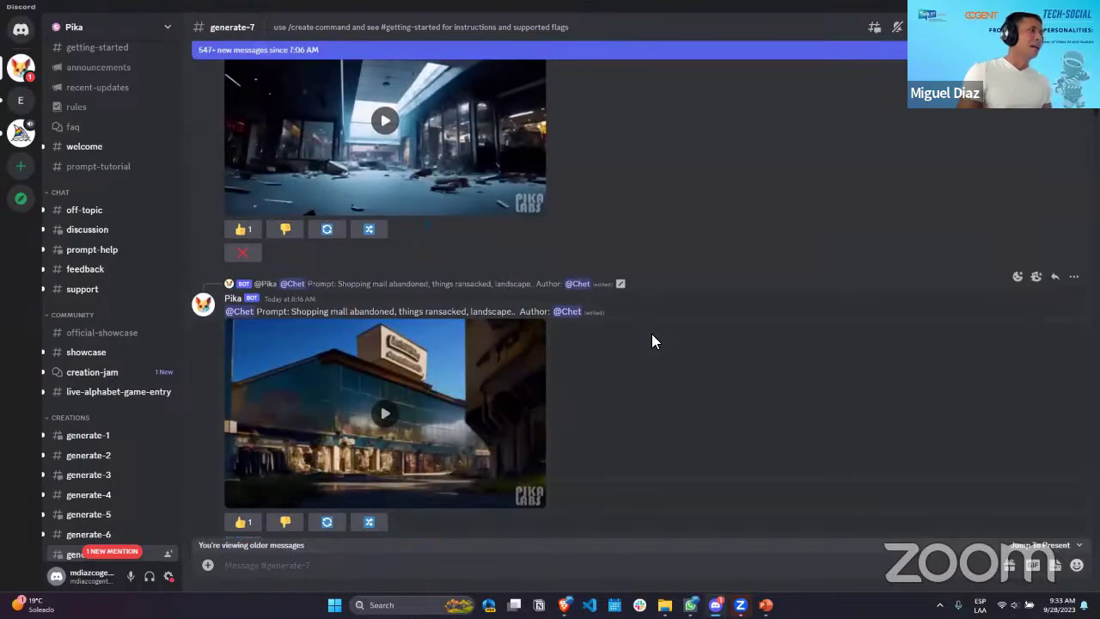
scroll(651, 342, down, 3)
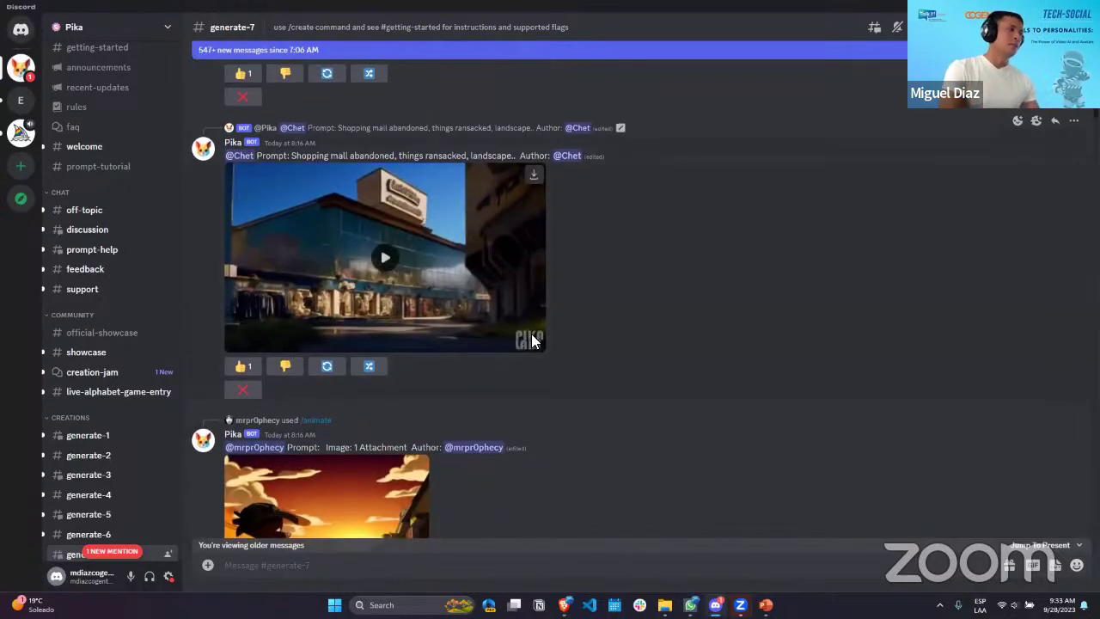
scroll(533, 344, down, 9)
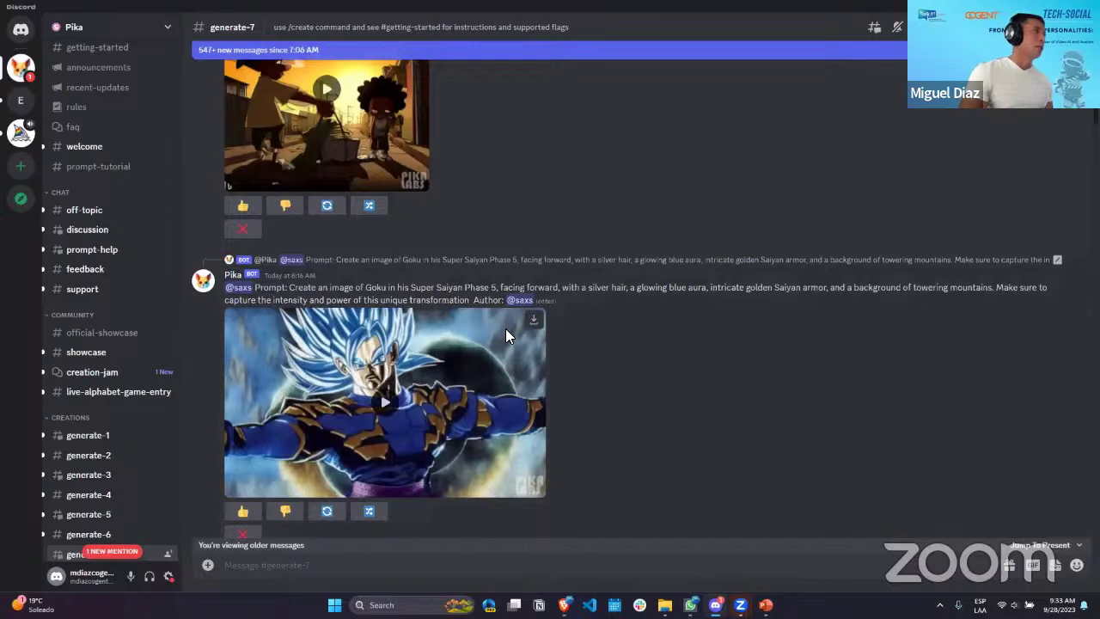
scroll(310, 259, up, 3)
click(327, 244)
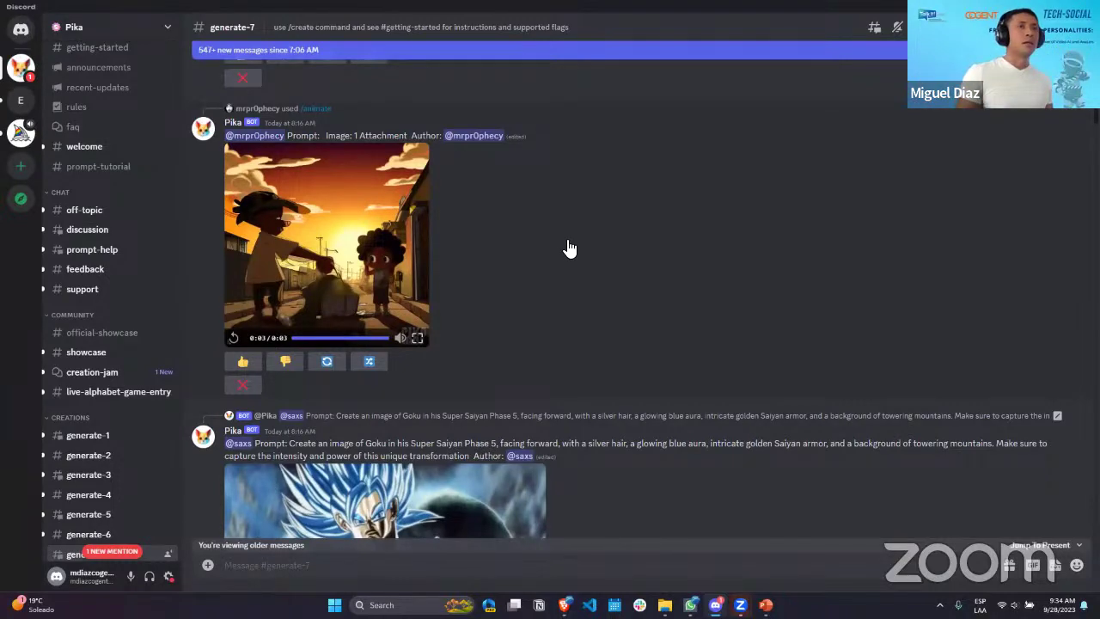
Step: Look through the following Goku variations and play the 1990 historical anime clip of the ancient Rome harbour market
scroll(339, 329, down, 2)
scroll(339, 329, down, 3)
scroll(429, 344, down, 2)
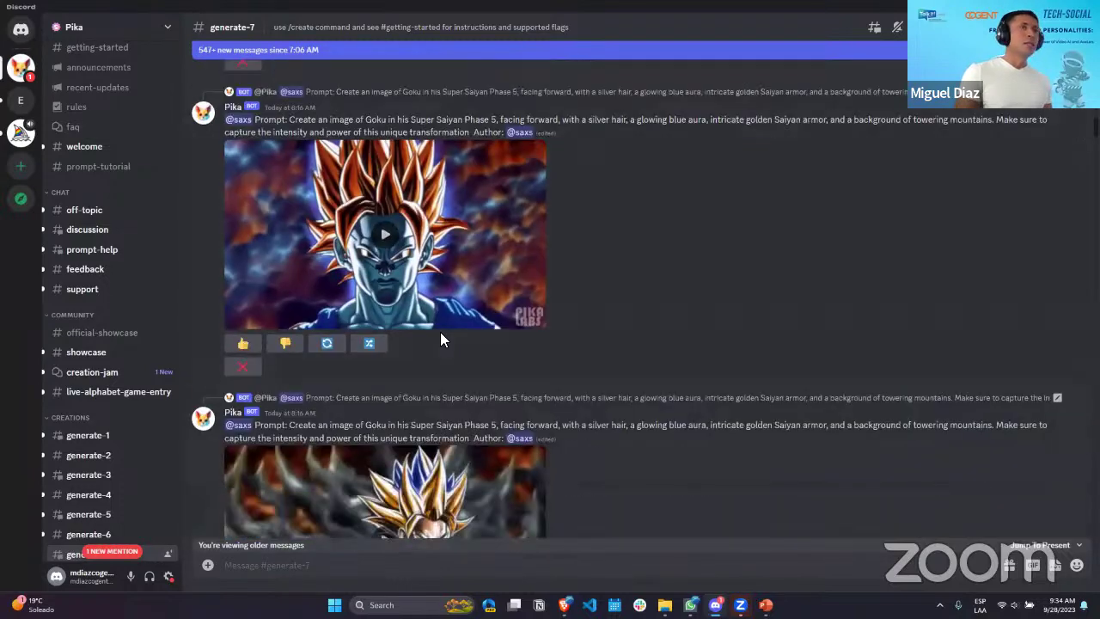
scroll(443, 328, down, 2)
scroll(444, 331, down, 2)
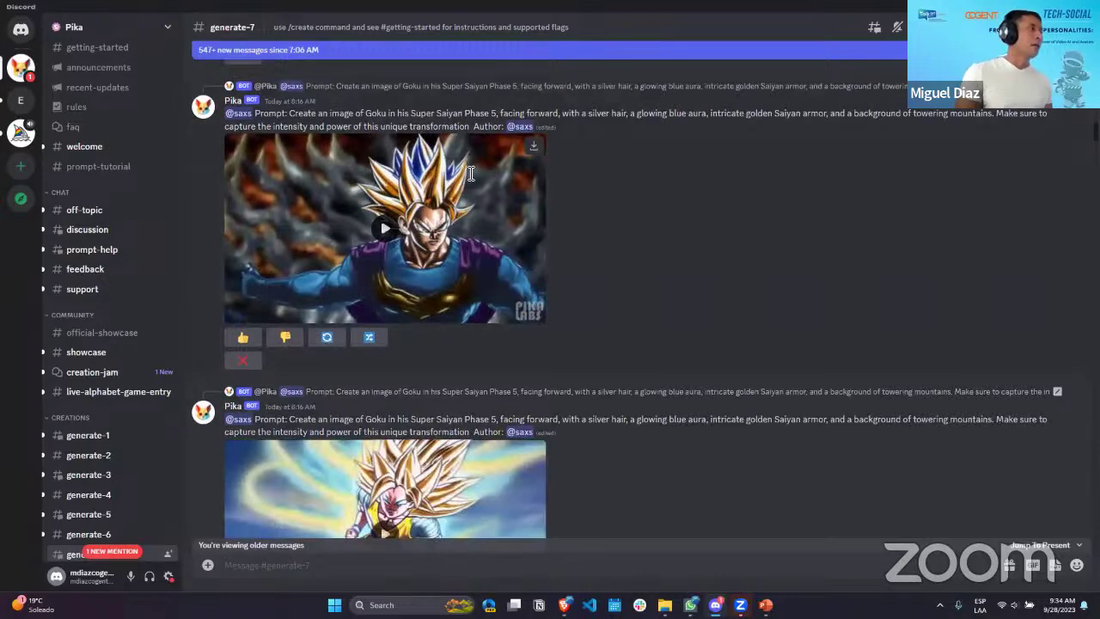
scroll(636, 313, down, 8)
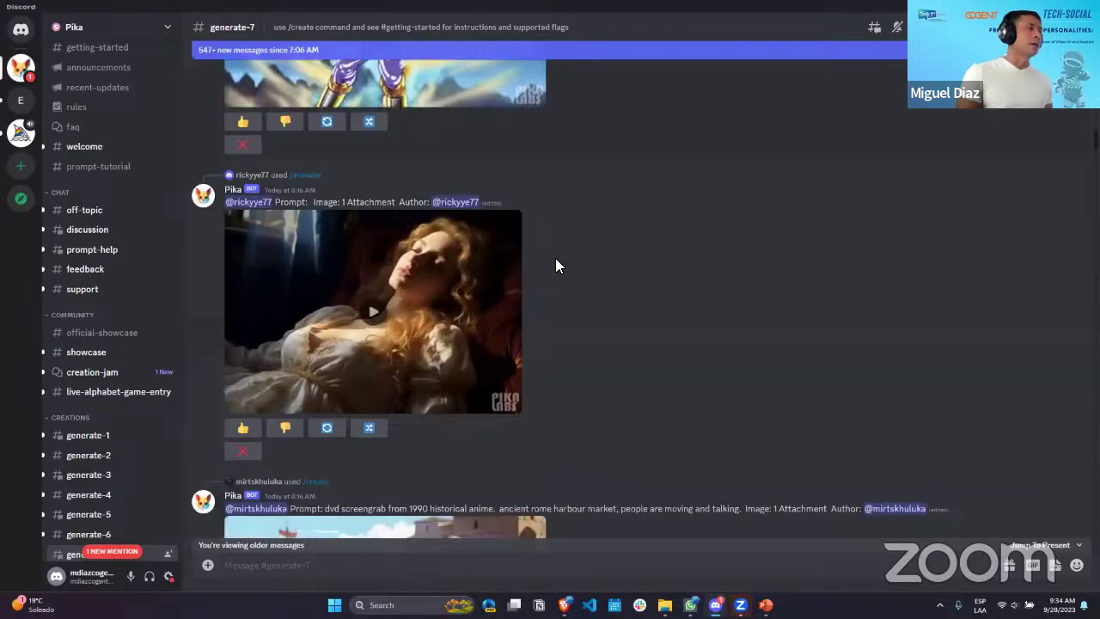
scroll(562, 280, down, 4)
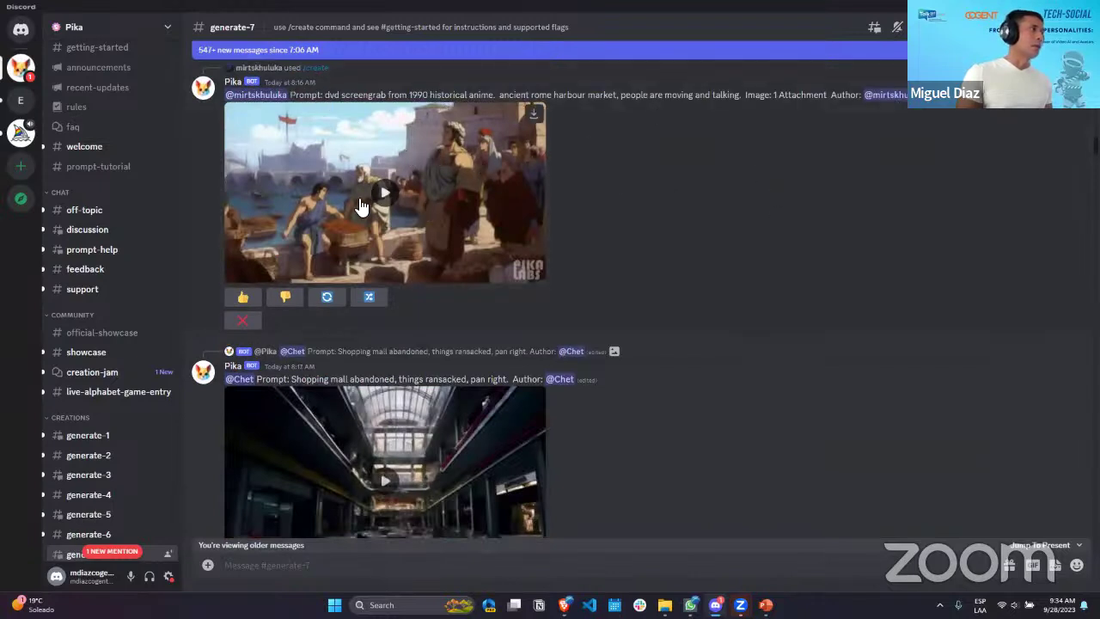
click(401, 190)
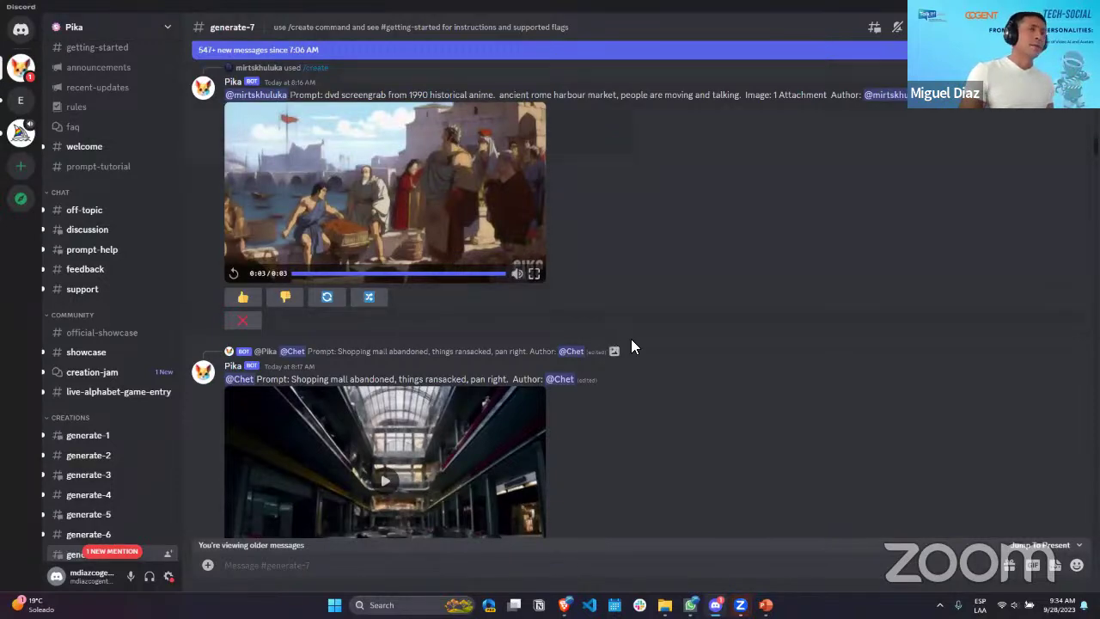
Step: Browse the more recent community clips in the generate-7 channel
scroll(644, 278, down, 10)
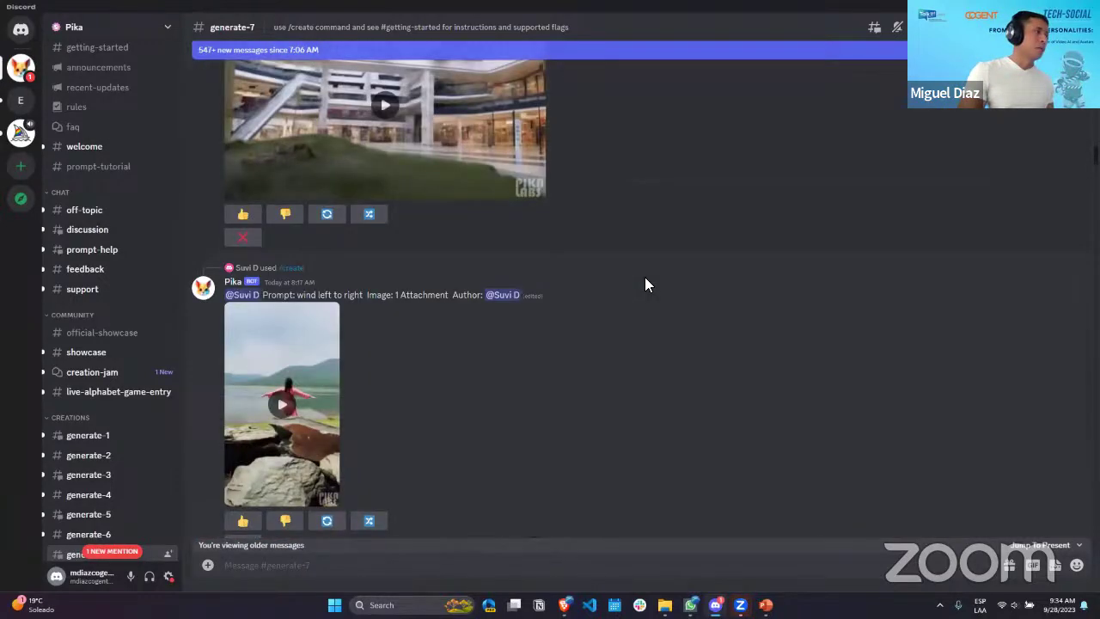
scroll(653, 285, down, 12)
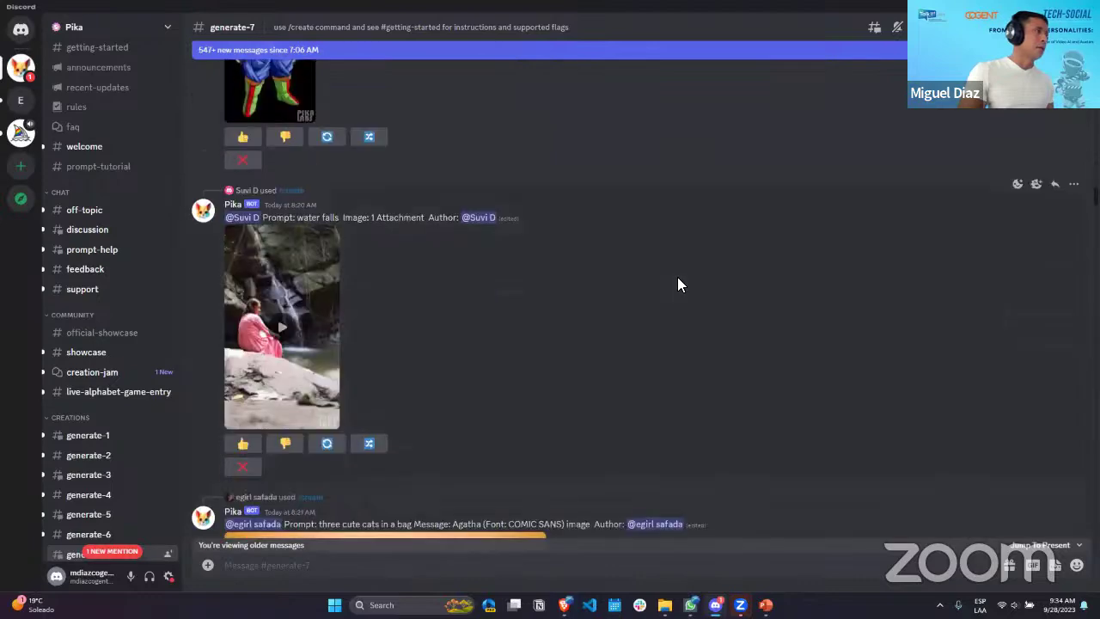
scroll(679, 275, down, 10)
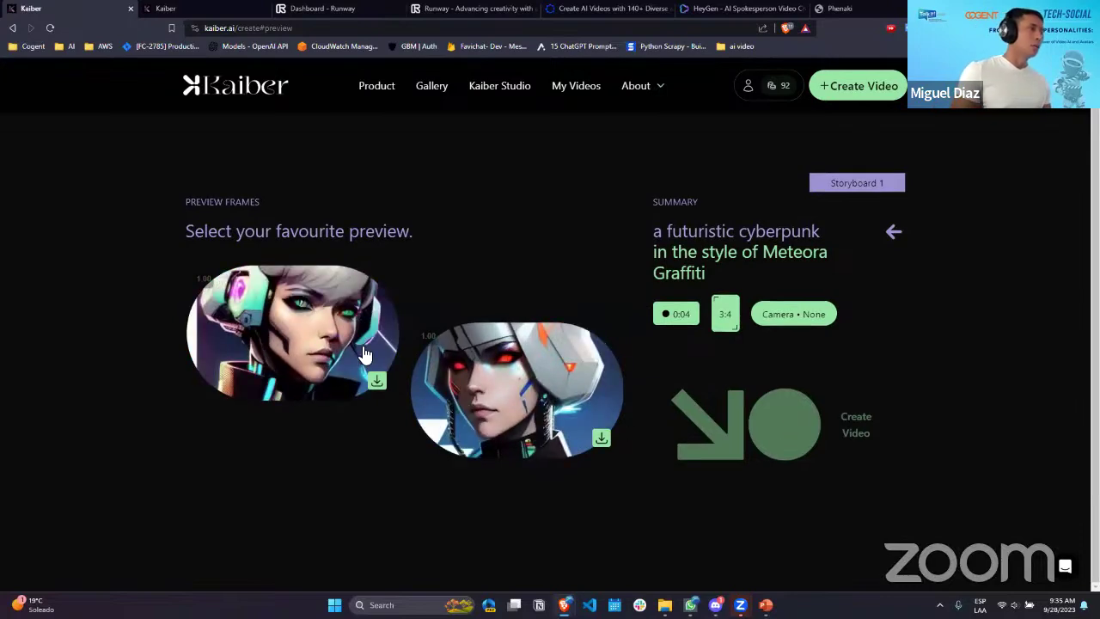
Step: Back in Kaiber, choose the preview frame of the red-eyed figure in a white helmet and create the video
click(527, 388)
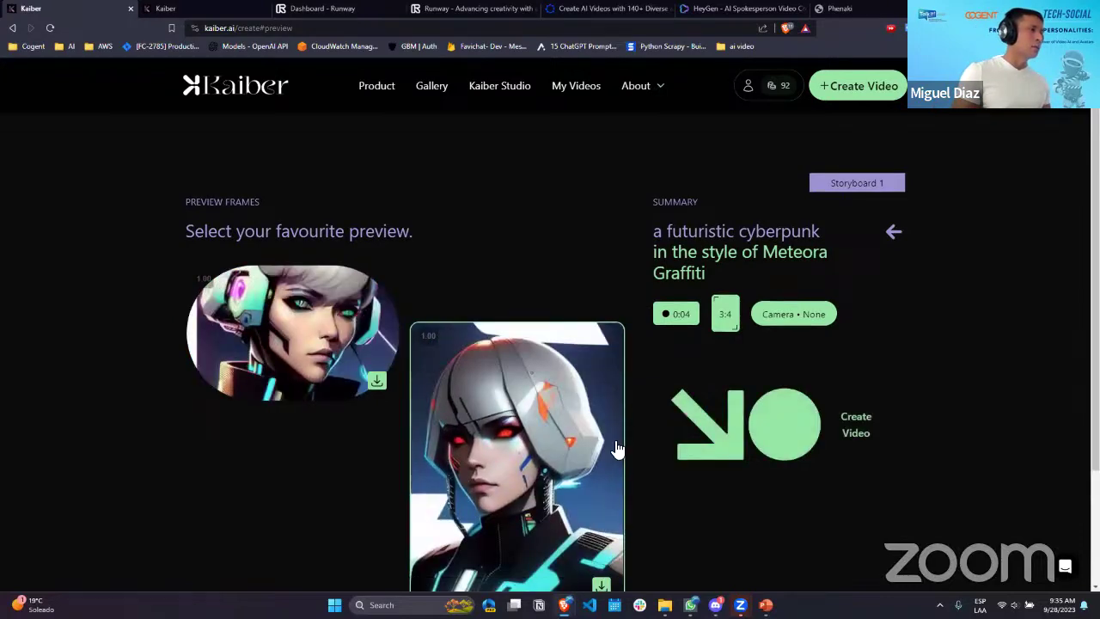
click(789, 435)
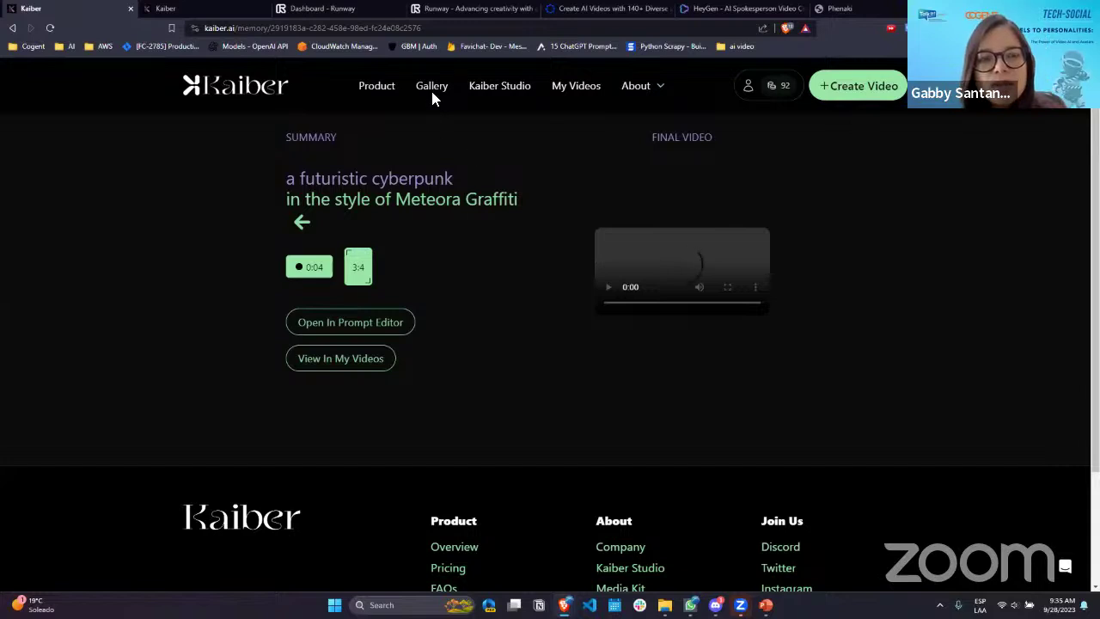
Step: Open Kaiber's product page in a separate tab and review its core features, including Animation, Transform and Storyboard
middle_click(386, 91)
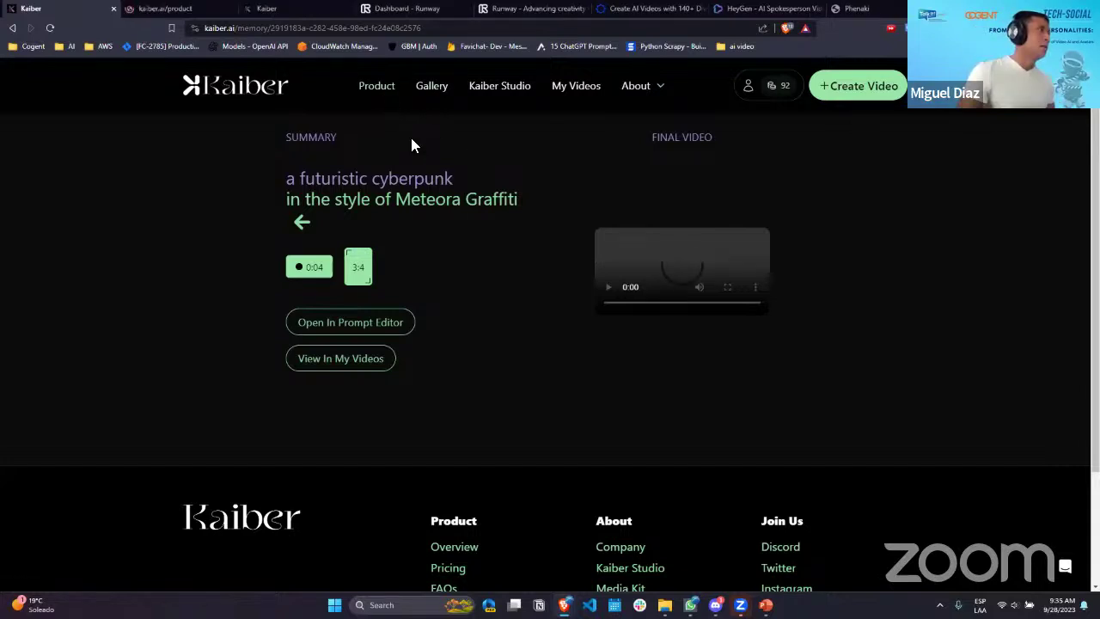
click(196, 9)
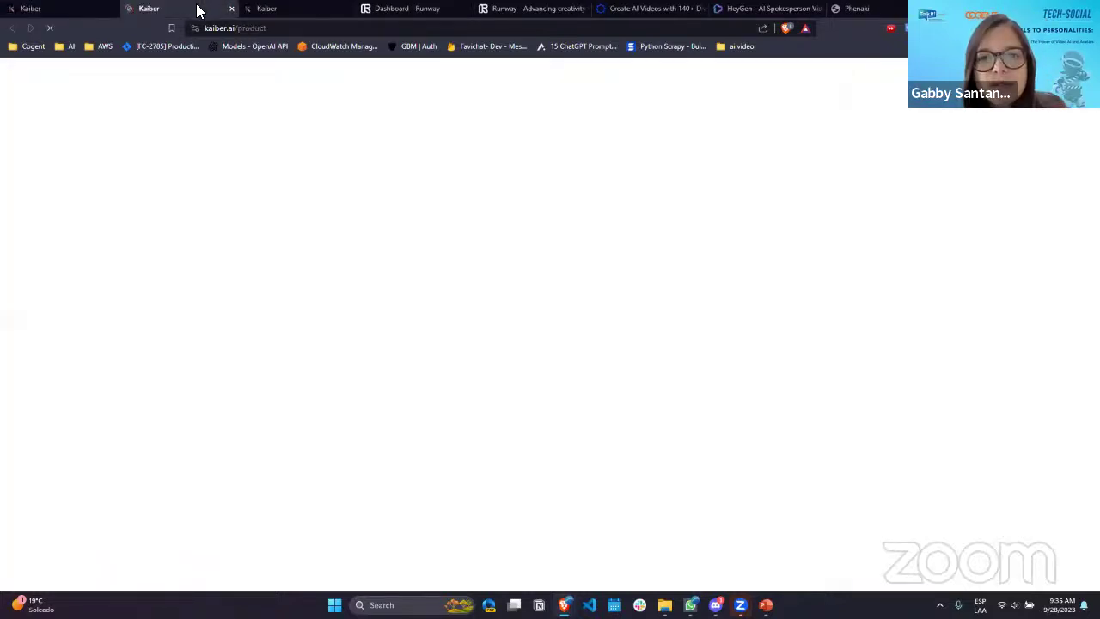
click(93, 8)
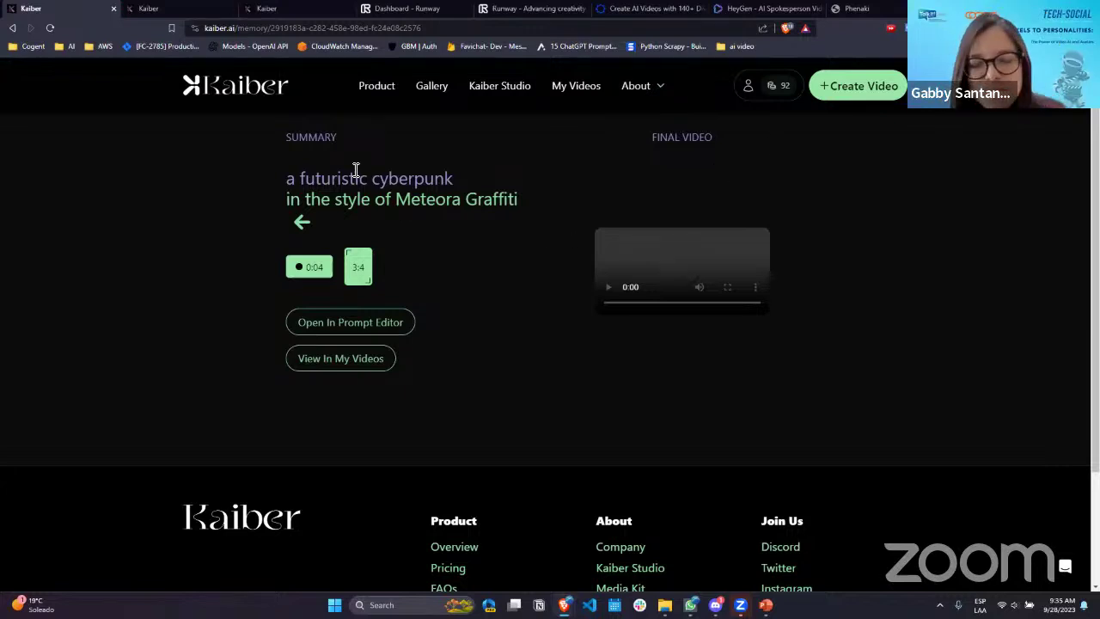
click(176, 8)
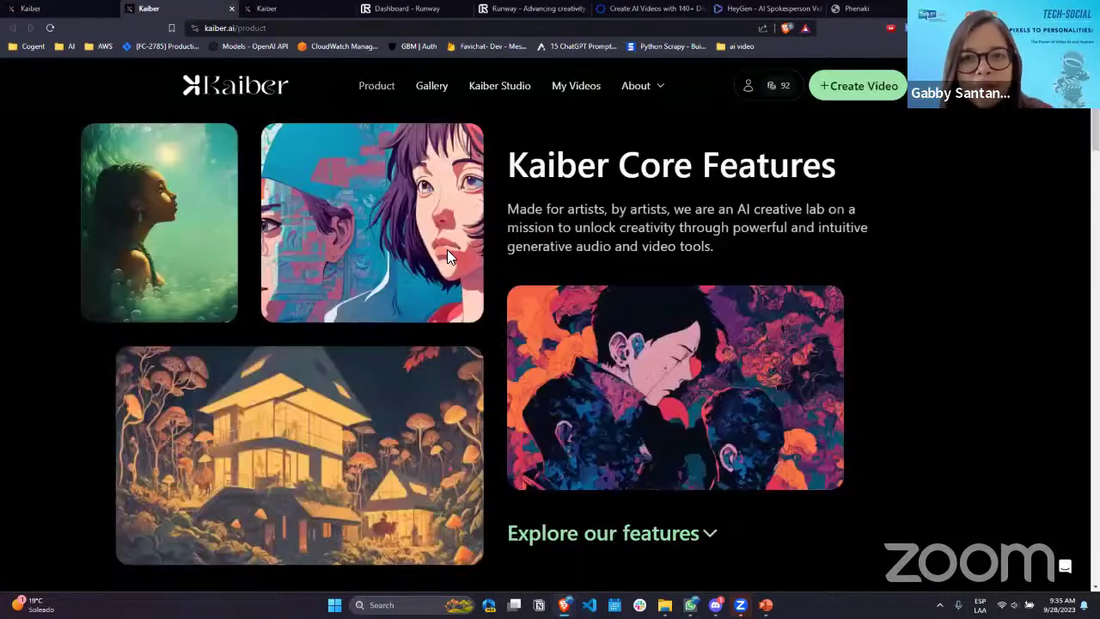
scroll(447, 249, down, 10)
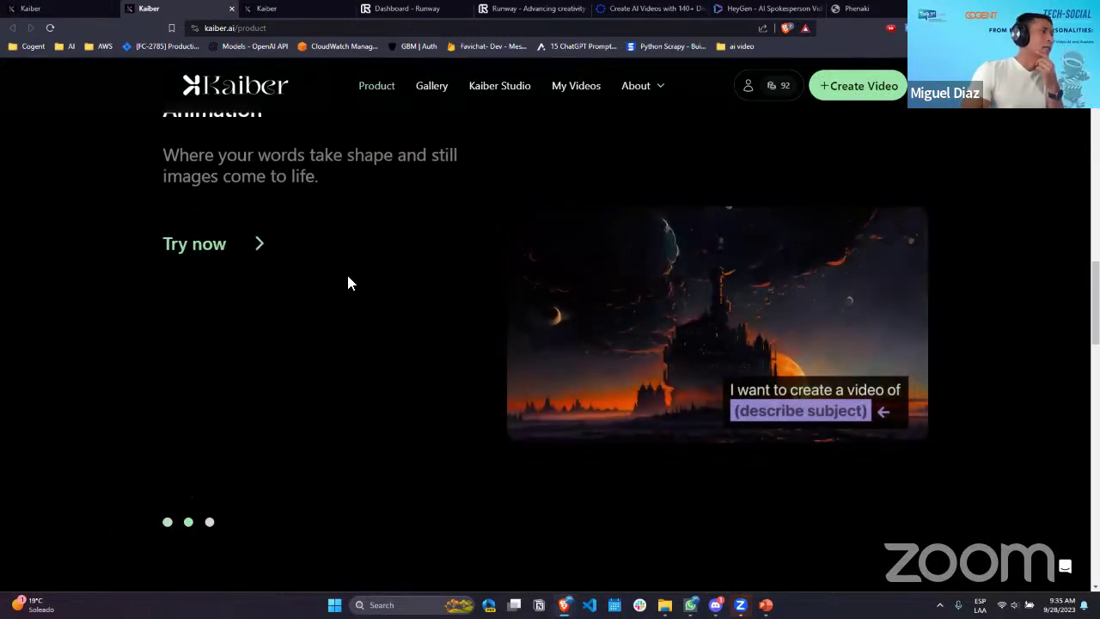
scroll(322, 279, down, 5)
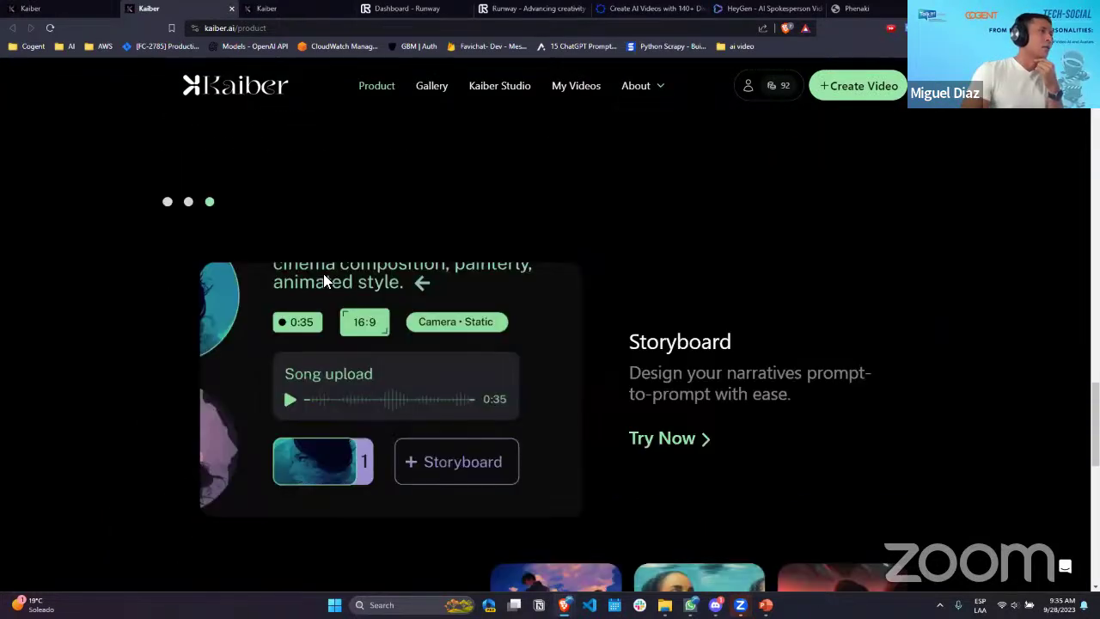
scroll(332, 280, up, 3)
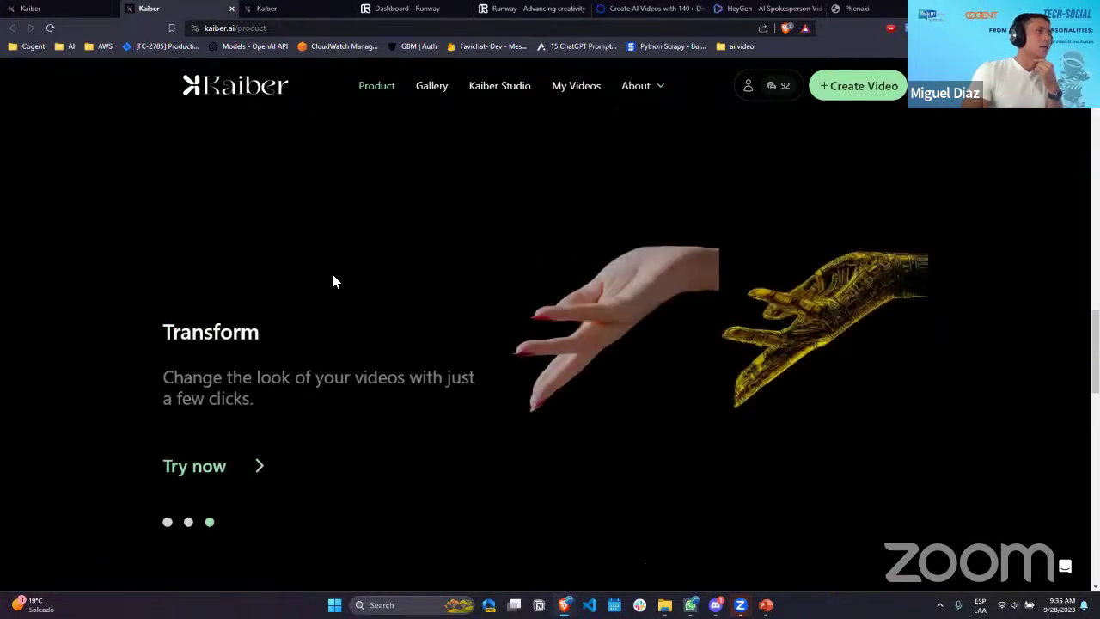
Step: Browse the Kaiber gallery and open the "Spider man in dynamics" video to examine its prompt and result
click(325, 8)
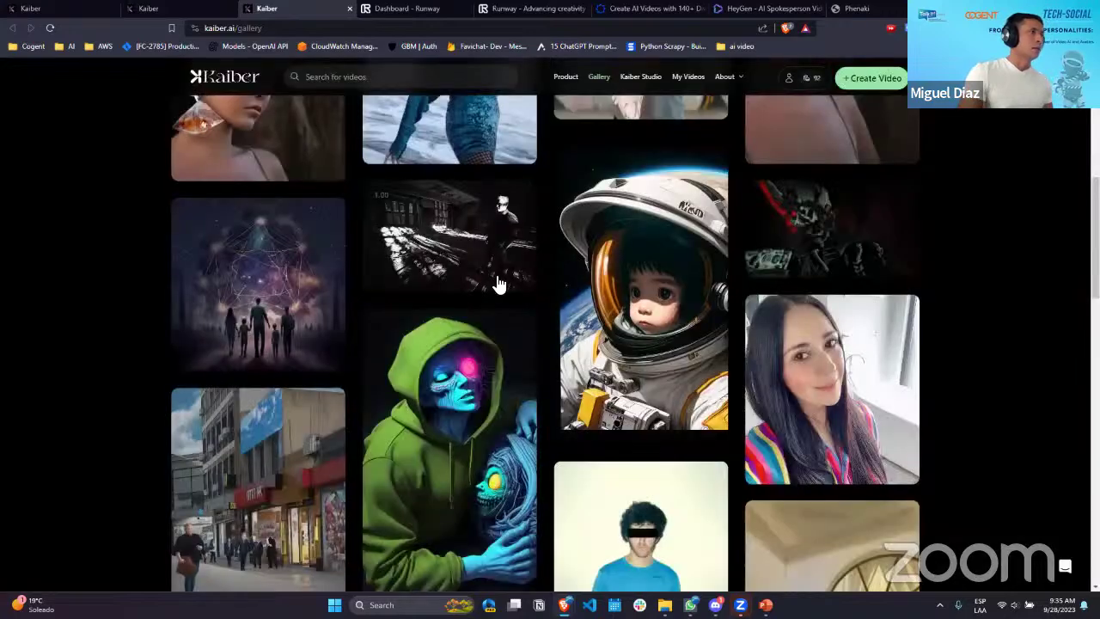
scroll(493, 282, down, 4)
scroll(507, 296, up, 3)
scroll(513, 365, up, 3)
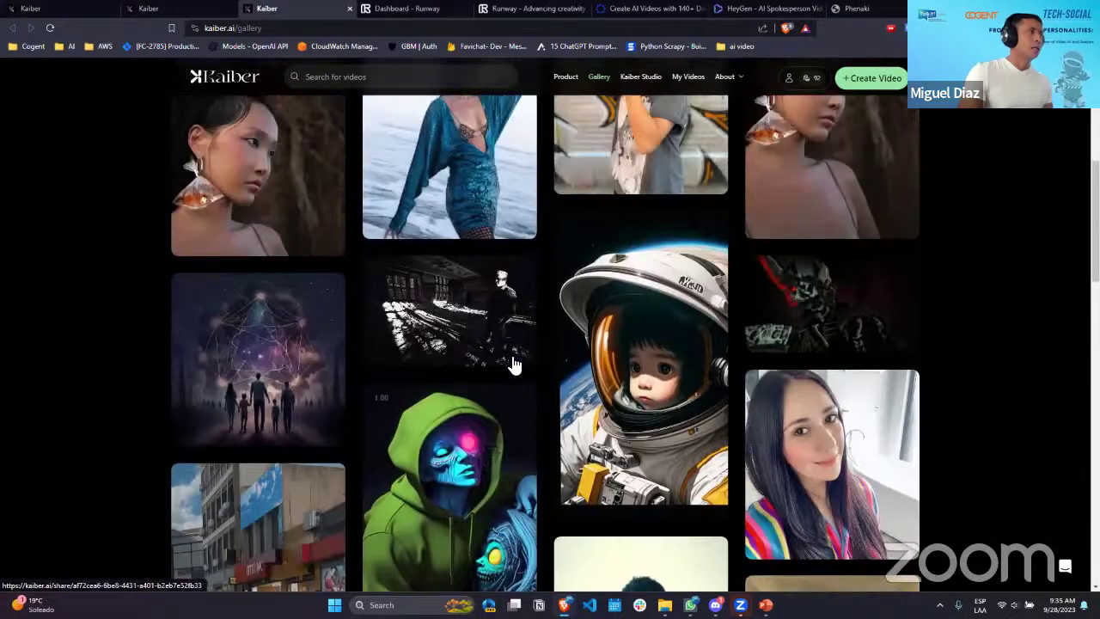
scroll(612, 331, up, 5)
click(626, 309)
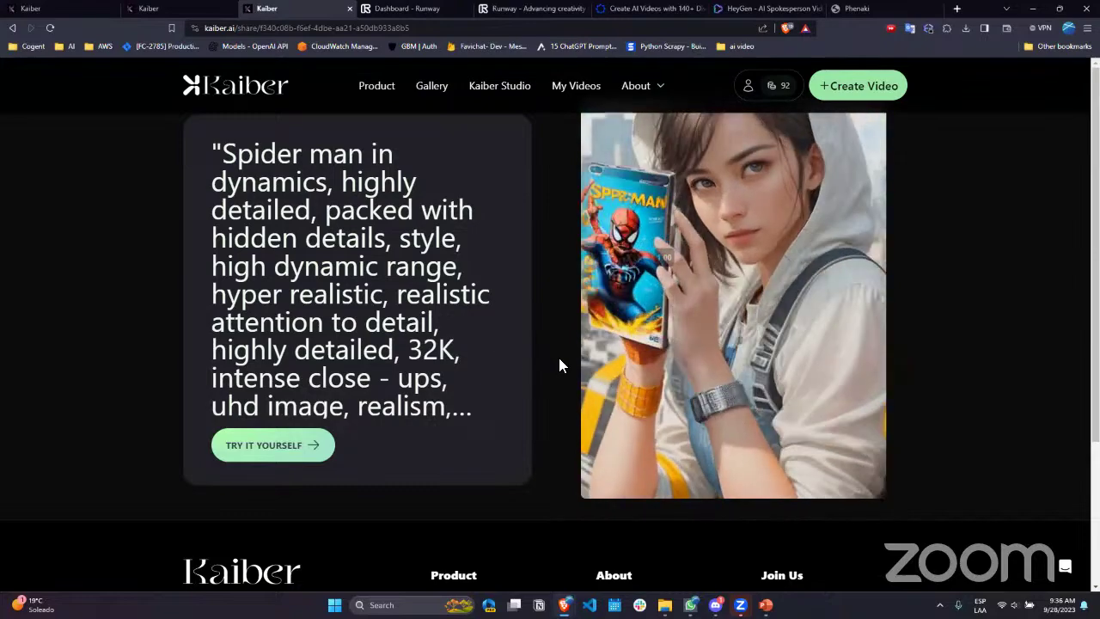
scroll(559, 366, down, 2)
scroll(559, 365, up, 2)
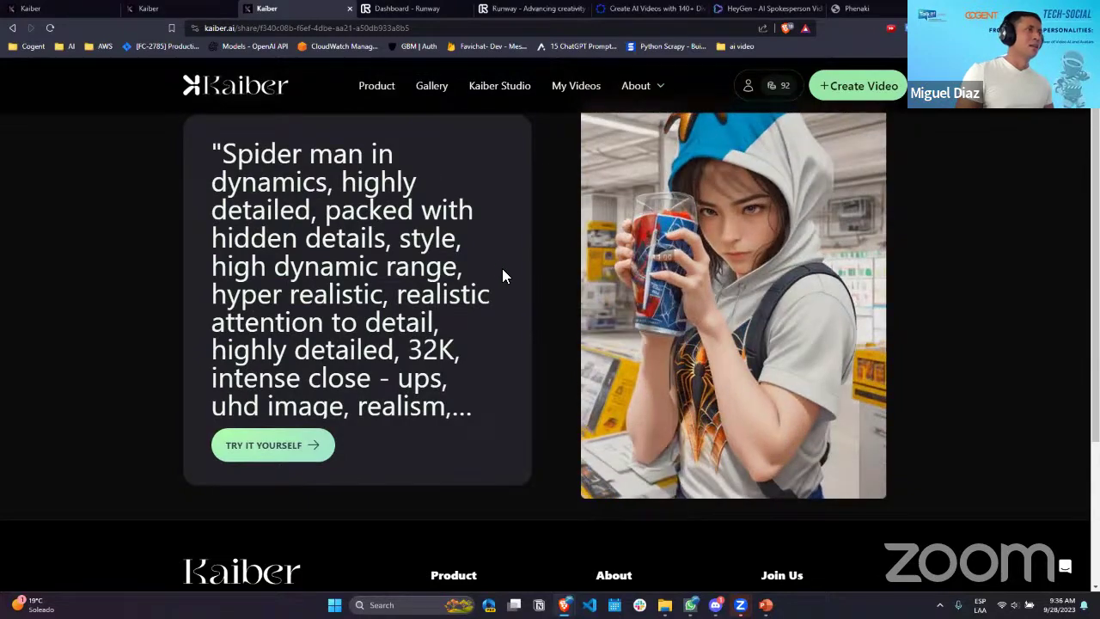
Step: Return to the Kaiber gallery, skim the page, and switch to the Runway dashboard
click(11, 29)
scroll(452, 381, down, 4)
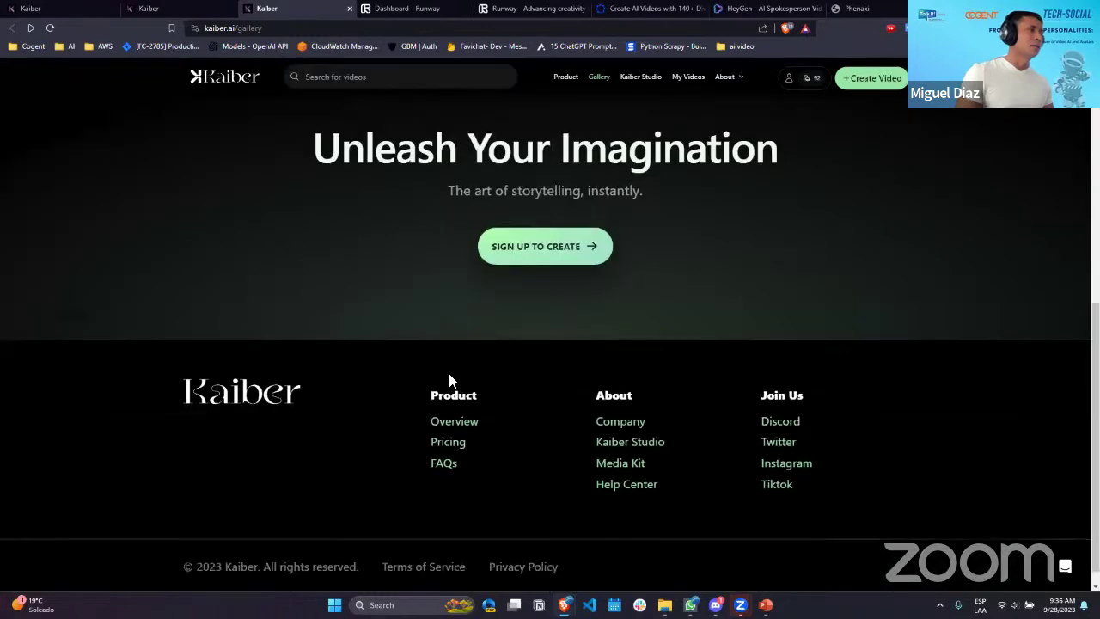
scroll(443, 381, up, 6)
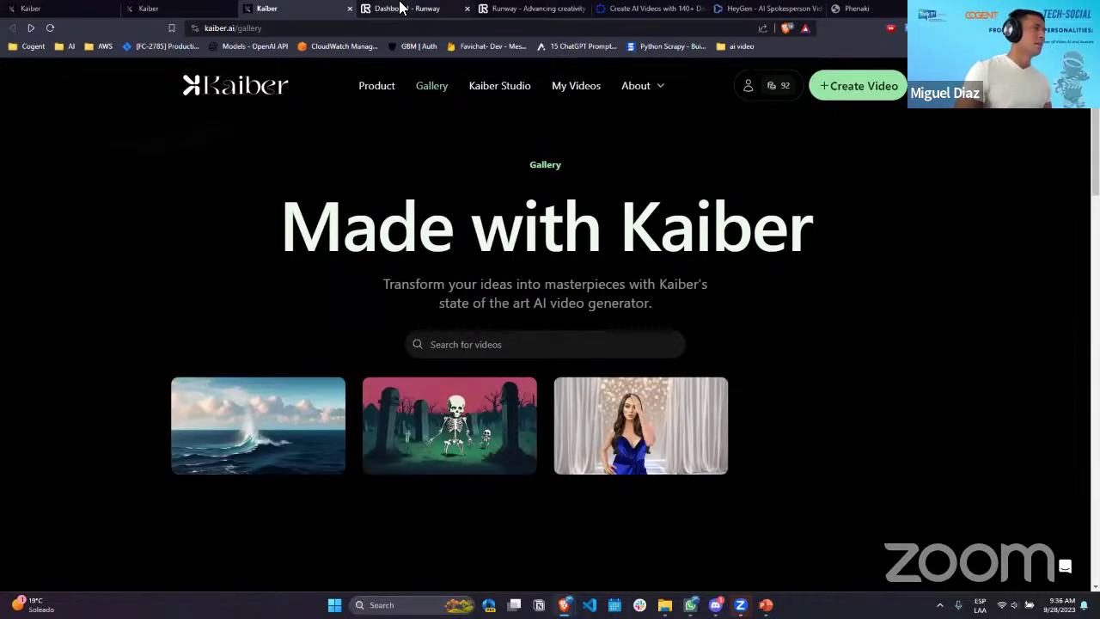
click(404, 8)
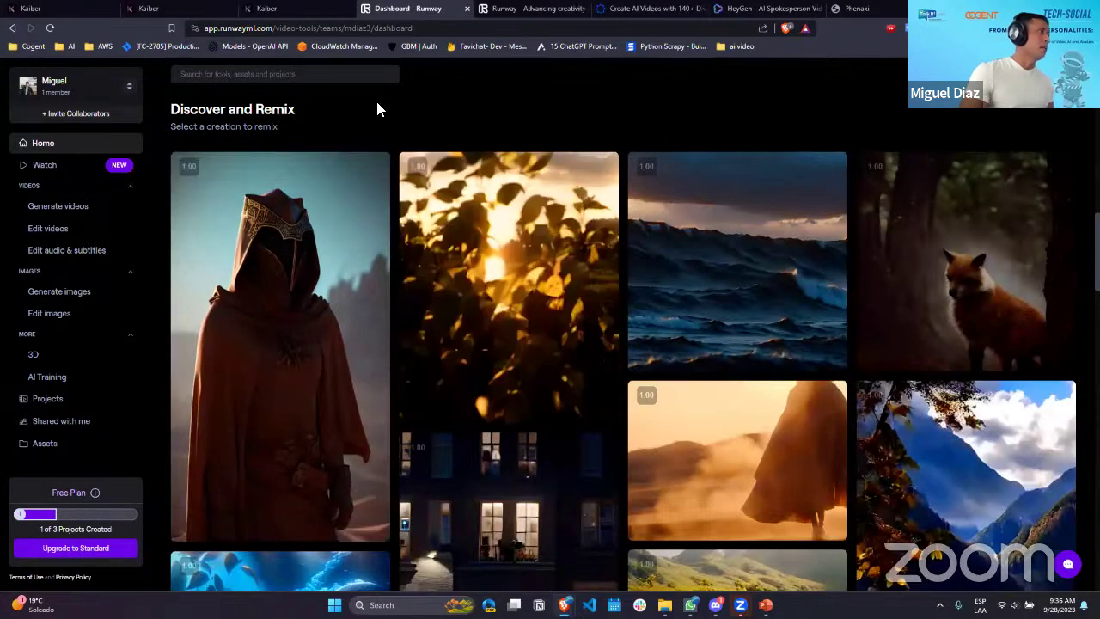
Step: Review the Runway home page, including the Gen-2 starting options, Popular AI Magic Tools and Tutorials
scroll(446, 196, up, 1)
scroll(447, 203, up, 5)
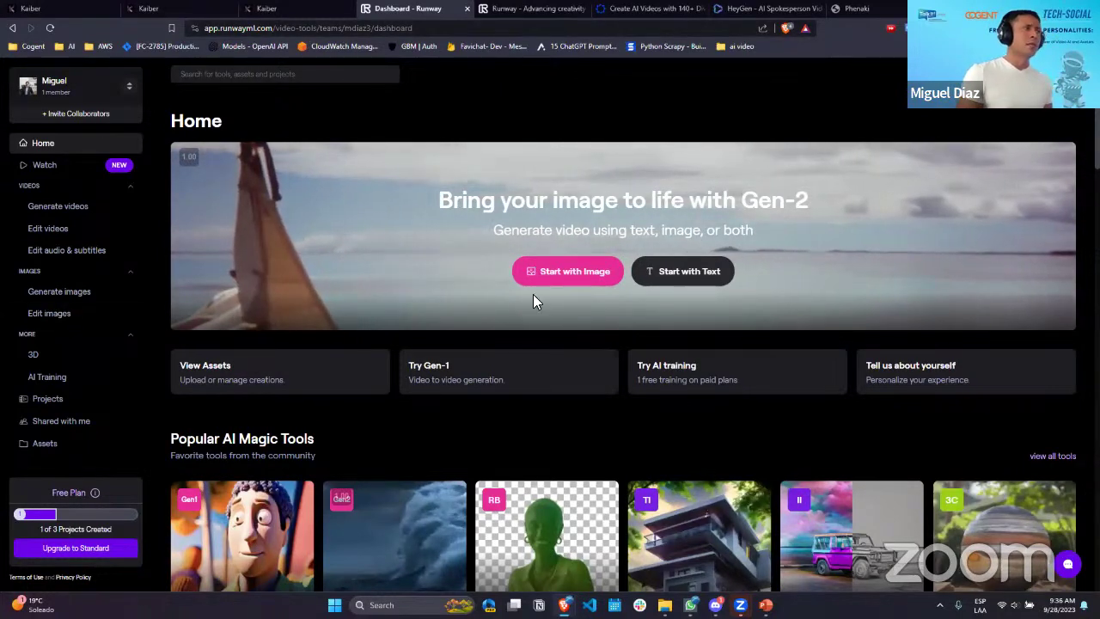
scroll(524, 302, down, 4)
scroll(524, 311, up, 4)
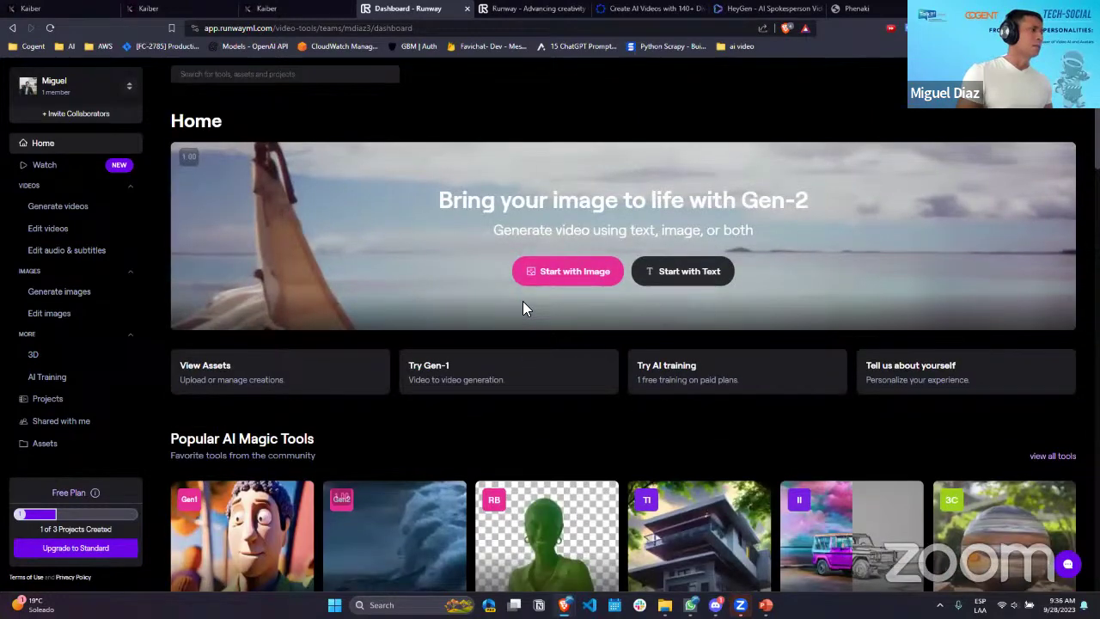
scroll(522, 305, down, 4)
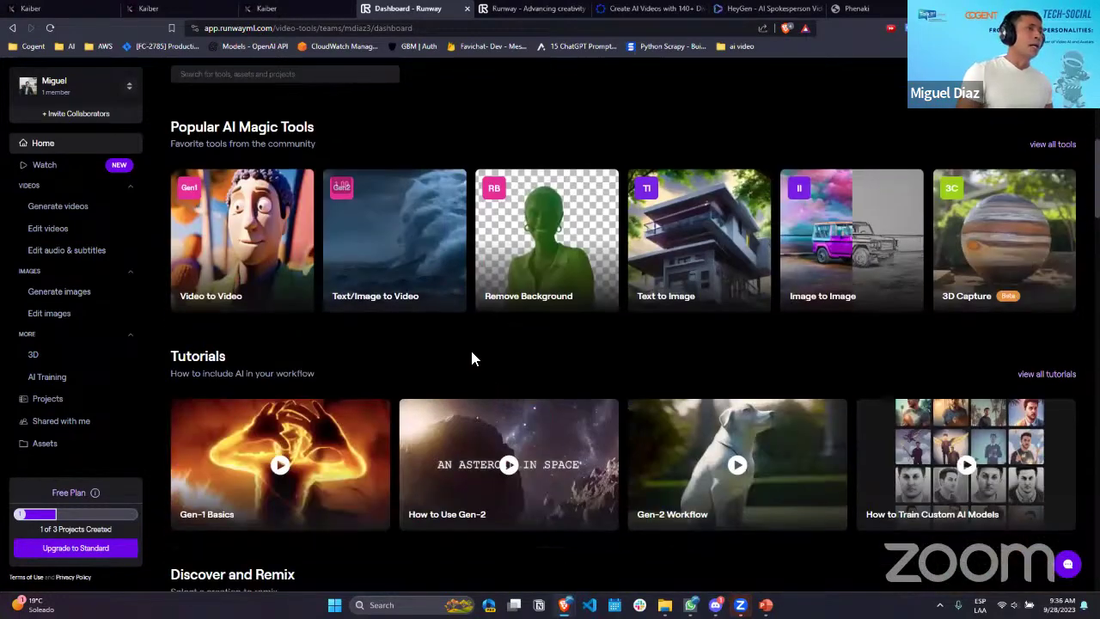
scroll(447, 327, up, 4)
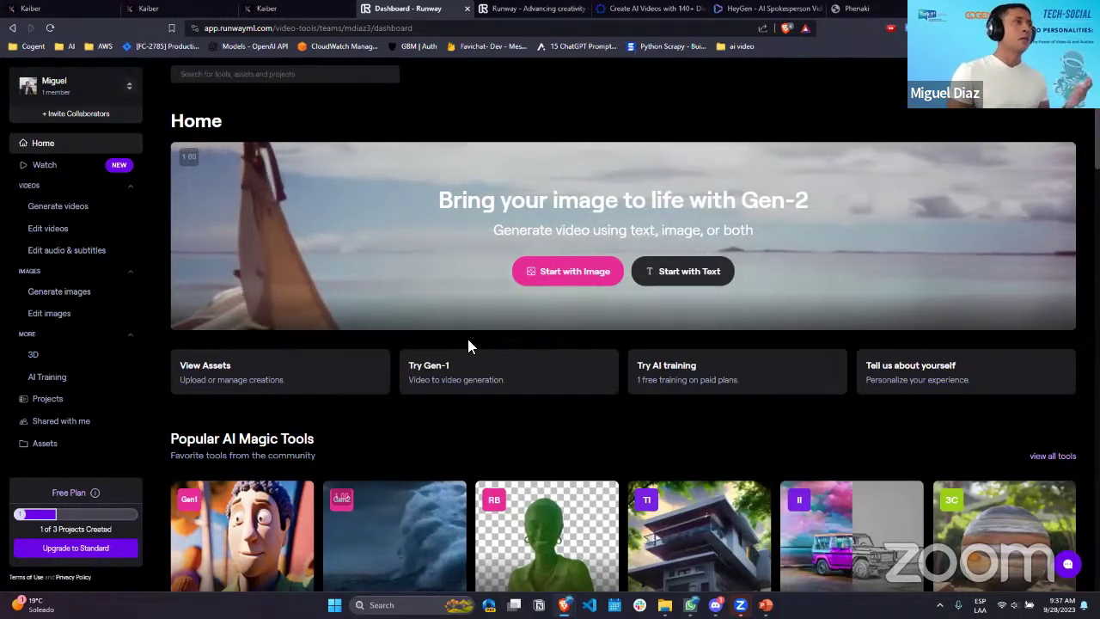
scroll(530, 407, down, 2)
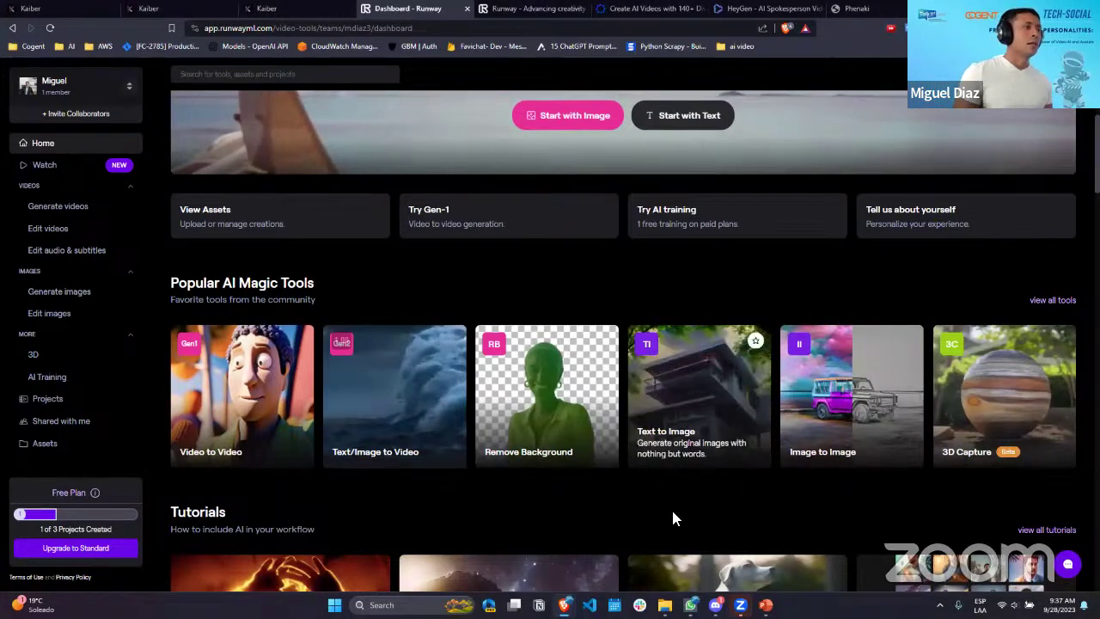
Step: Open the Remove Background tool and place the 18-second video 20230927_185155.mp4 on the timeline
click(550, 384)
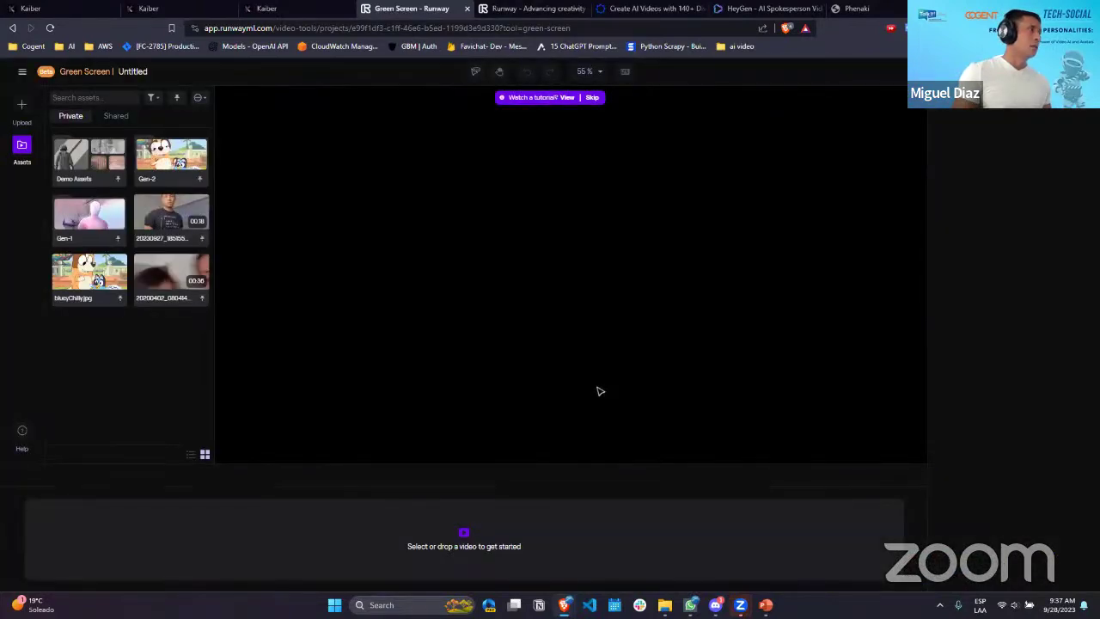
click(166, 217)
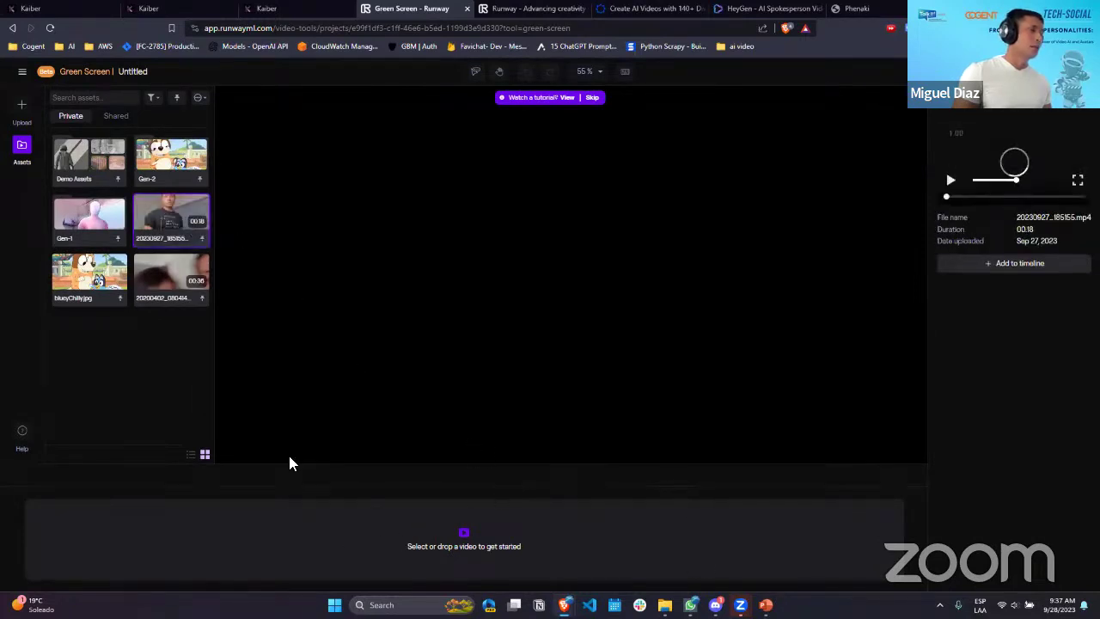
drag(189, 229, 245, 535)
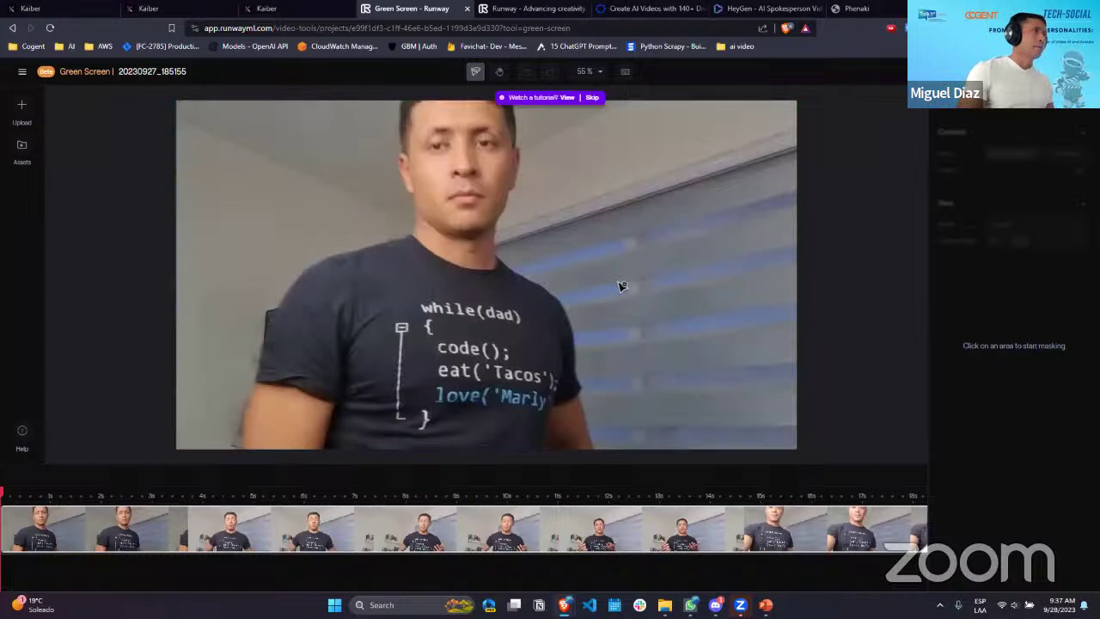
Step: Mask the man at 2.30 seconds with include points on his chest, hair and shoulder, and preview the mask up to 6 seconds
click(119, 537)
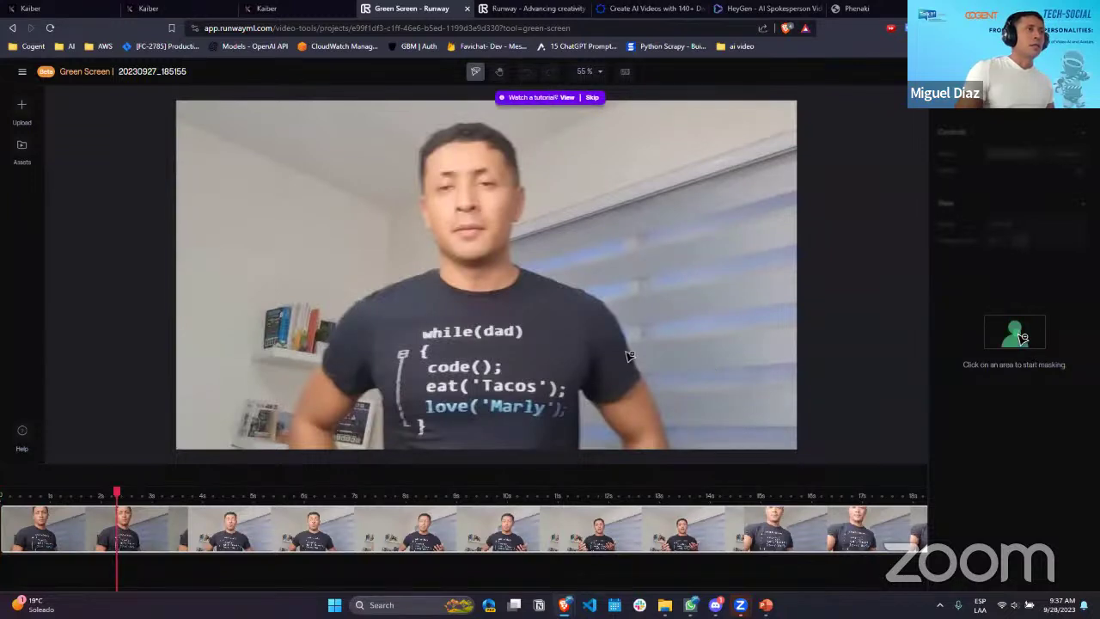
click(488, 324)
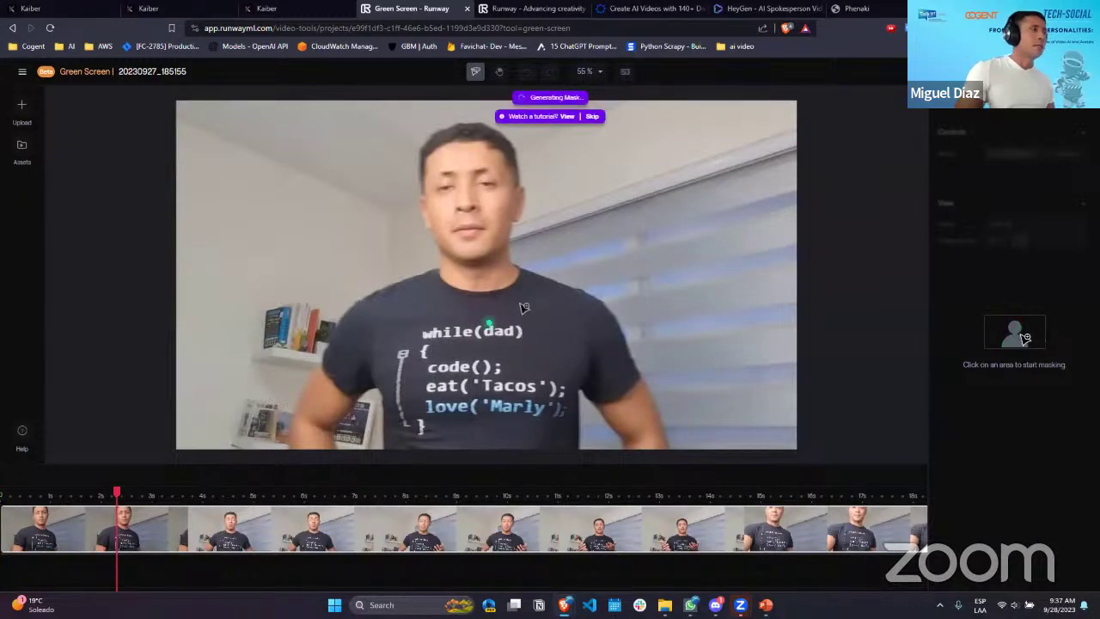
click(459, 148)
click(584, 314)
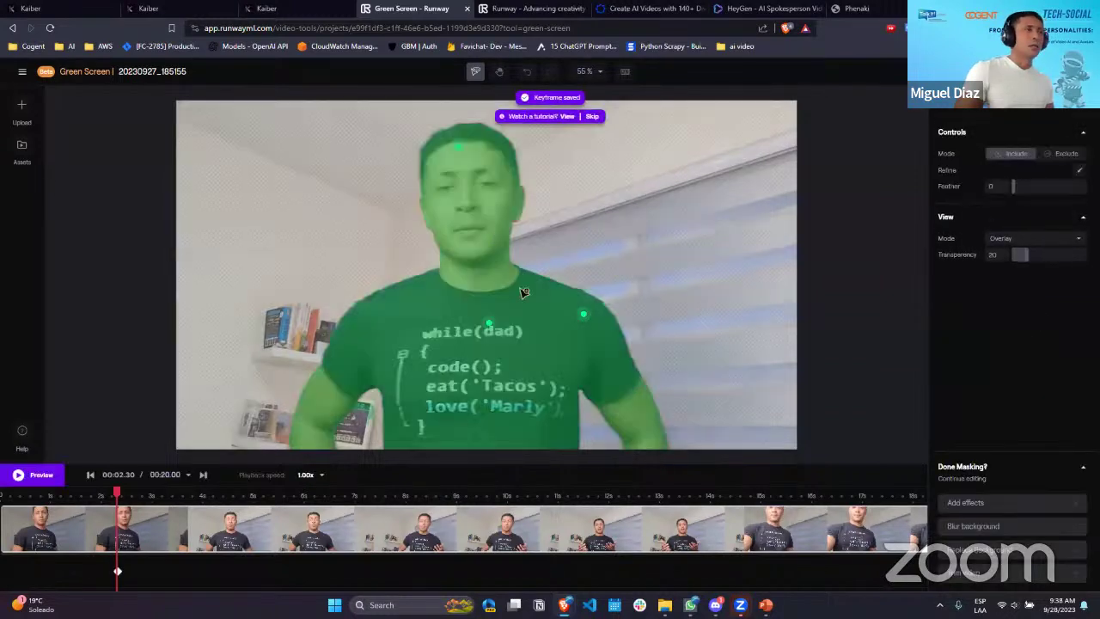
click(41, 480)
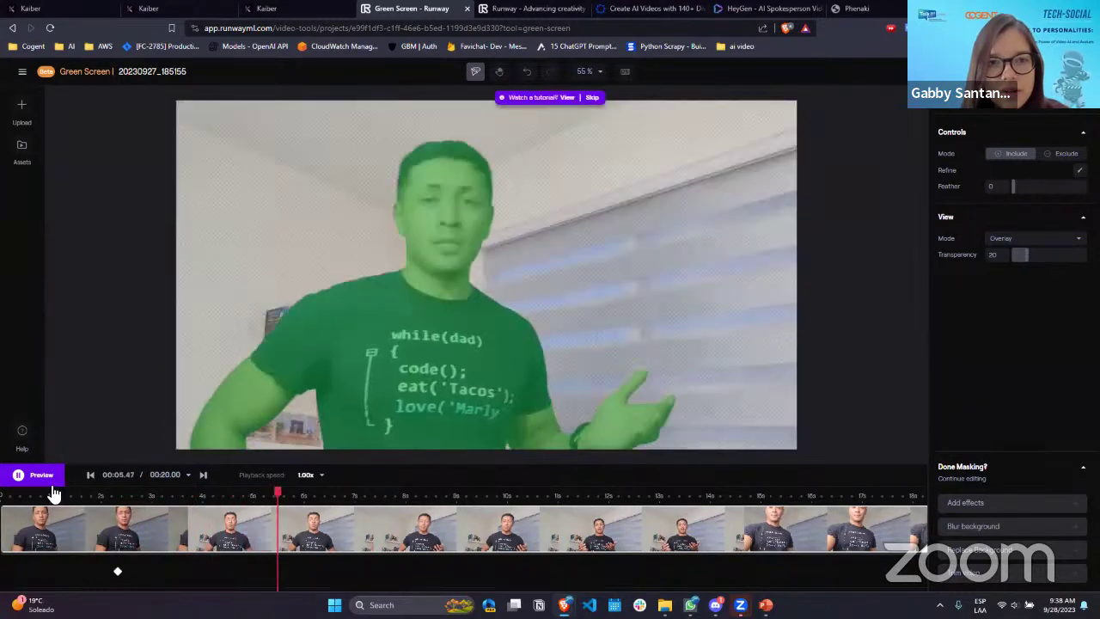
key(space)
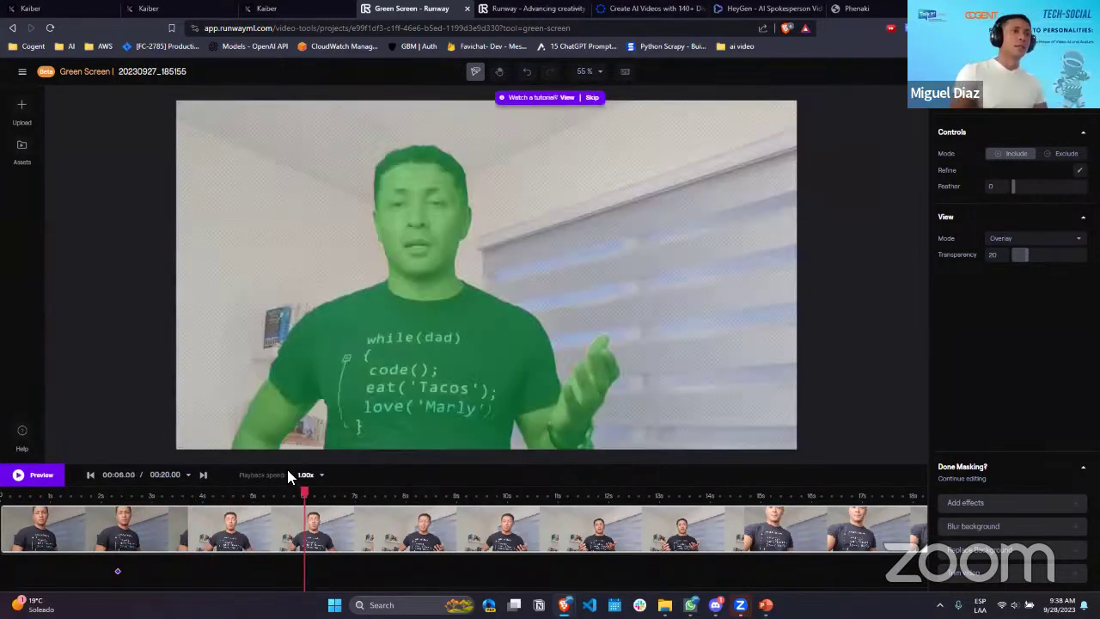
Step: Continue from the finished mask to replacing the background, and select the 4-second clip in the Gen-2 assets folder
click(997, 552)
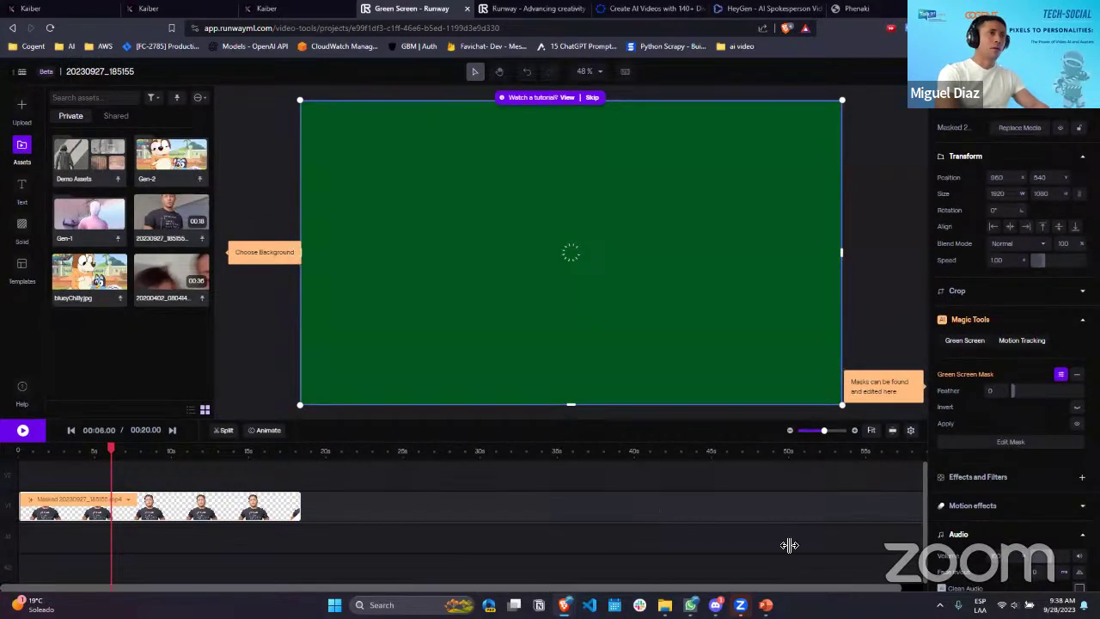
scroll(962, 520, down, 1)
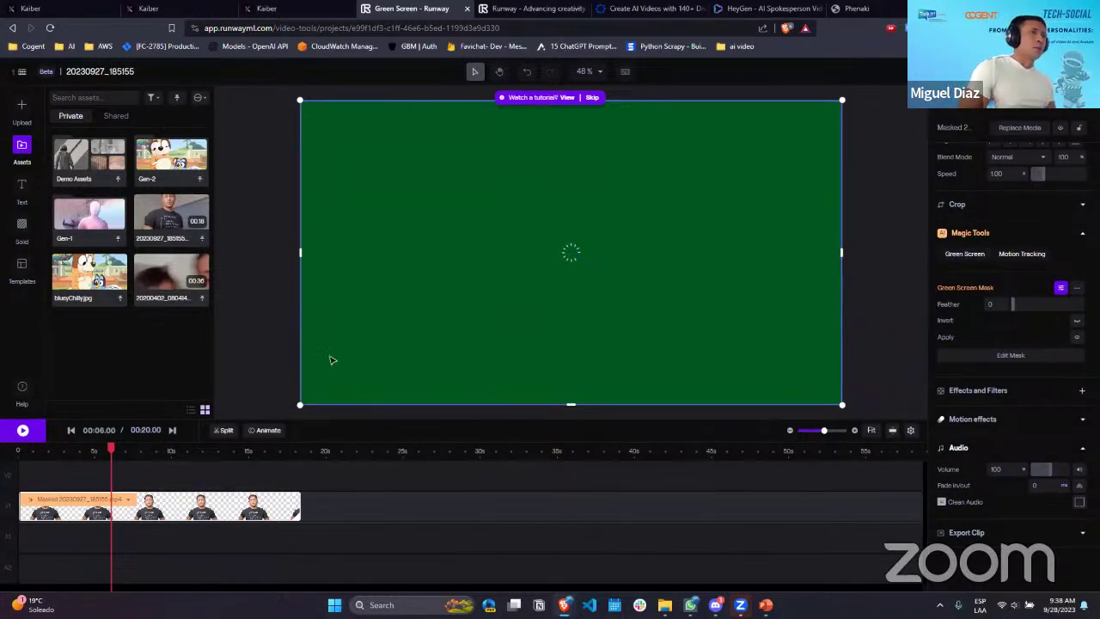
click(180, 157)
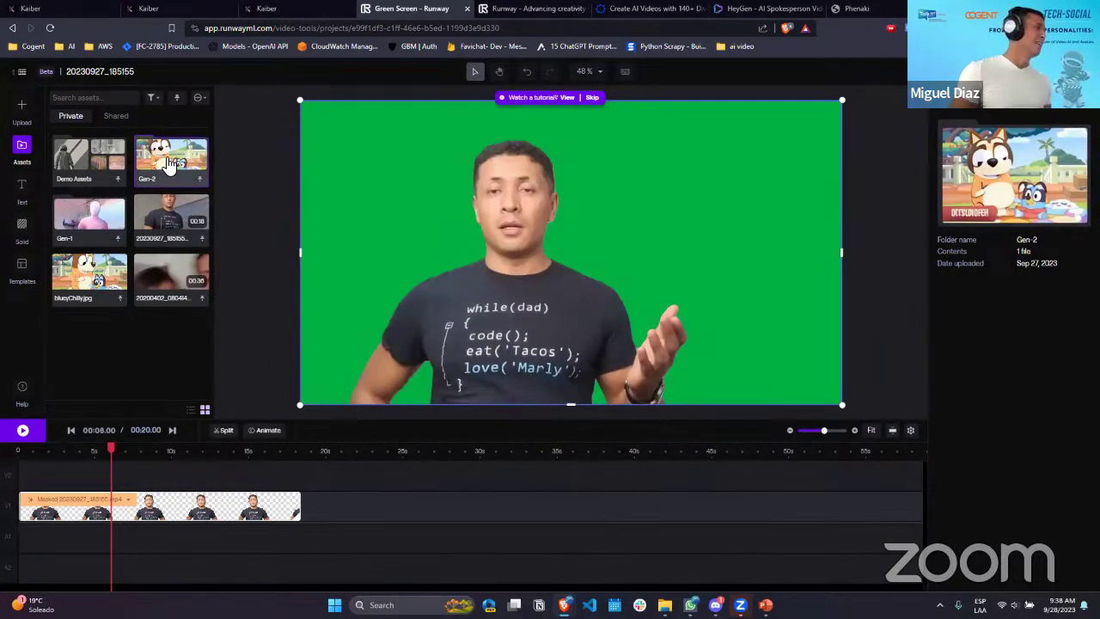
double_click(169, 163)
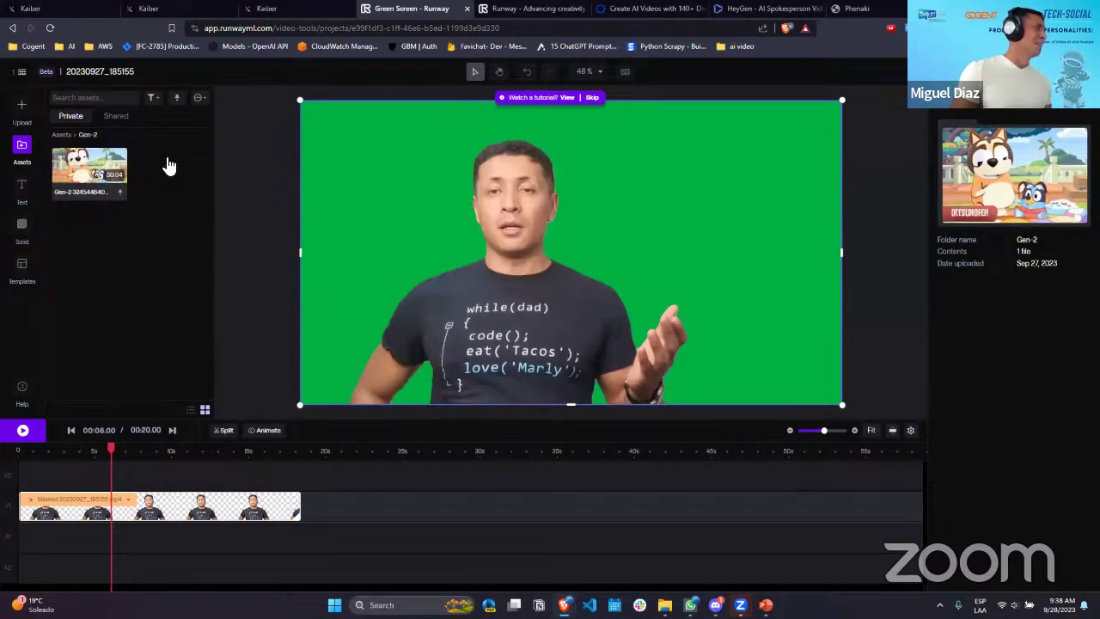
click(88, 177)
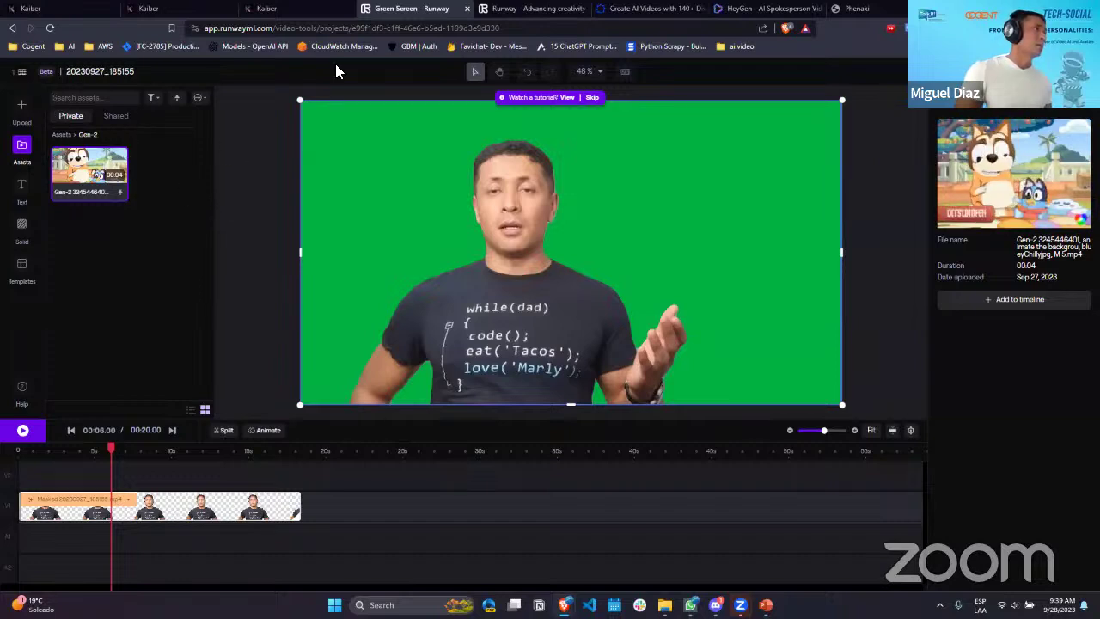
Step: Return to the Runway dashboard and open the Text/Image to Video tool
drag(280, 28, 868, 7)
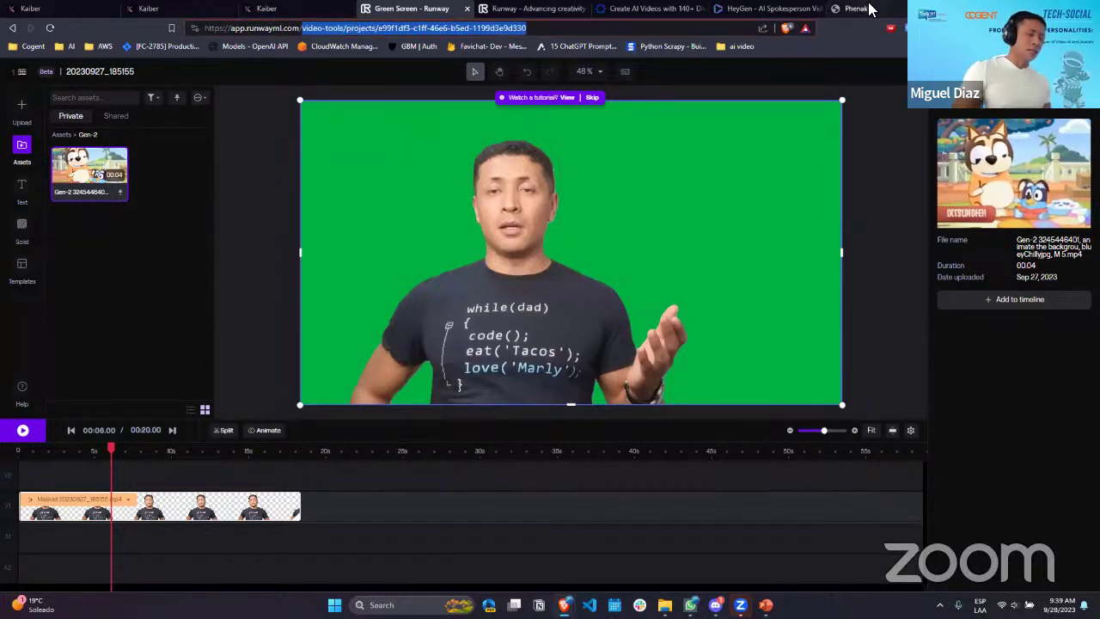
key(BackSpace)
key(Return)
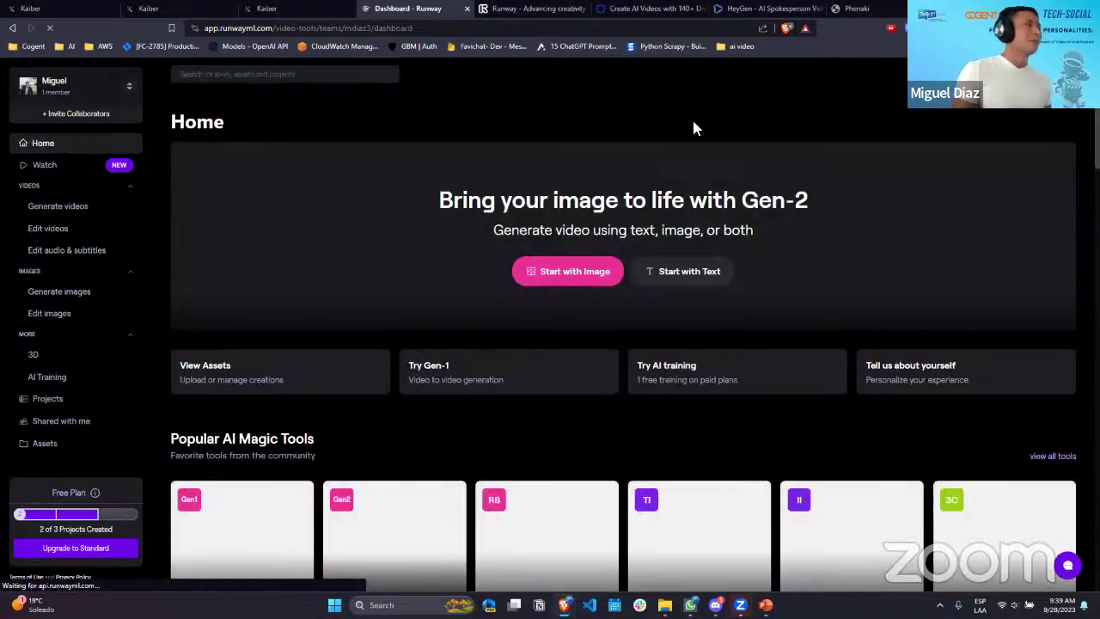
scroll(645, 400, down, 4)
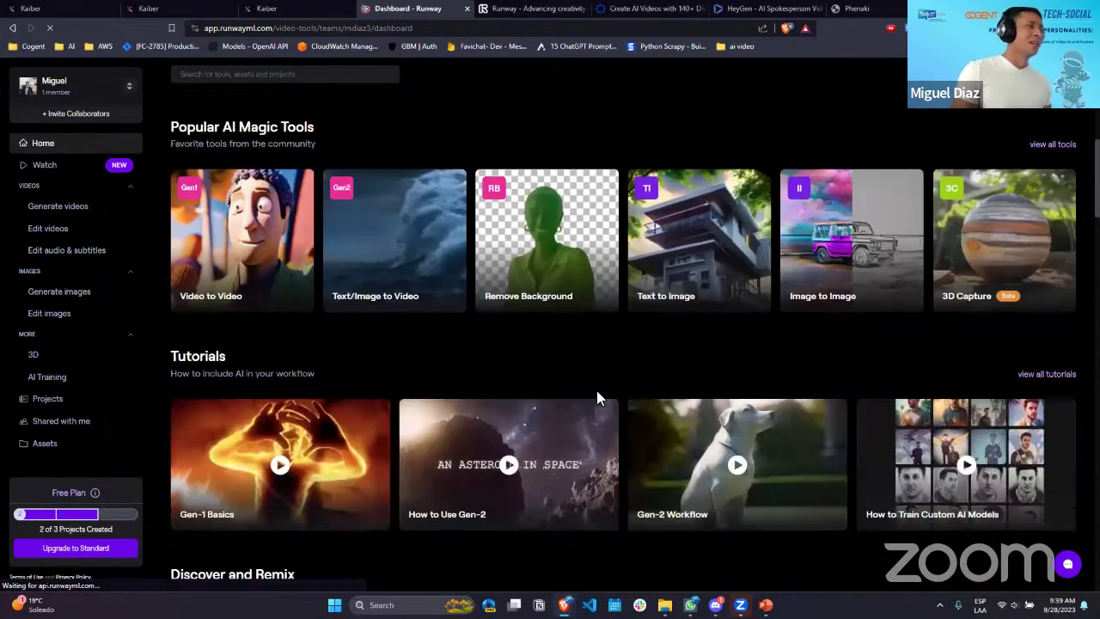
scroll(555, 391, up, 2)
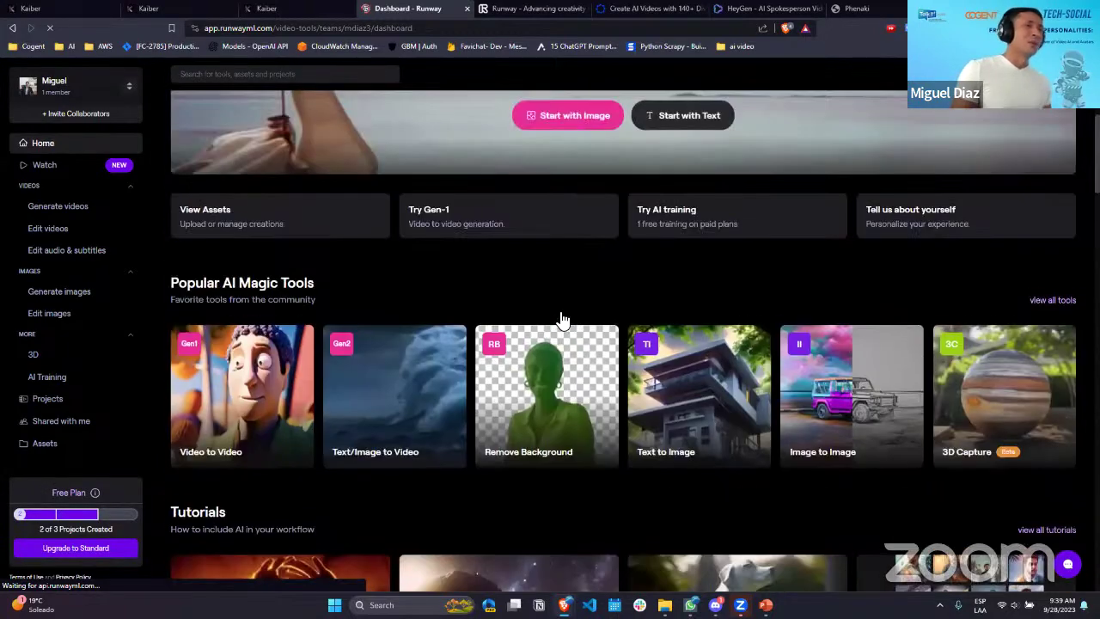
click(398, 398)
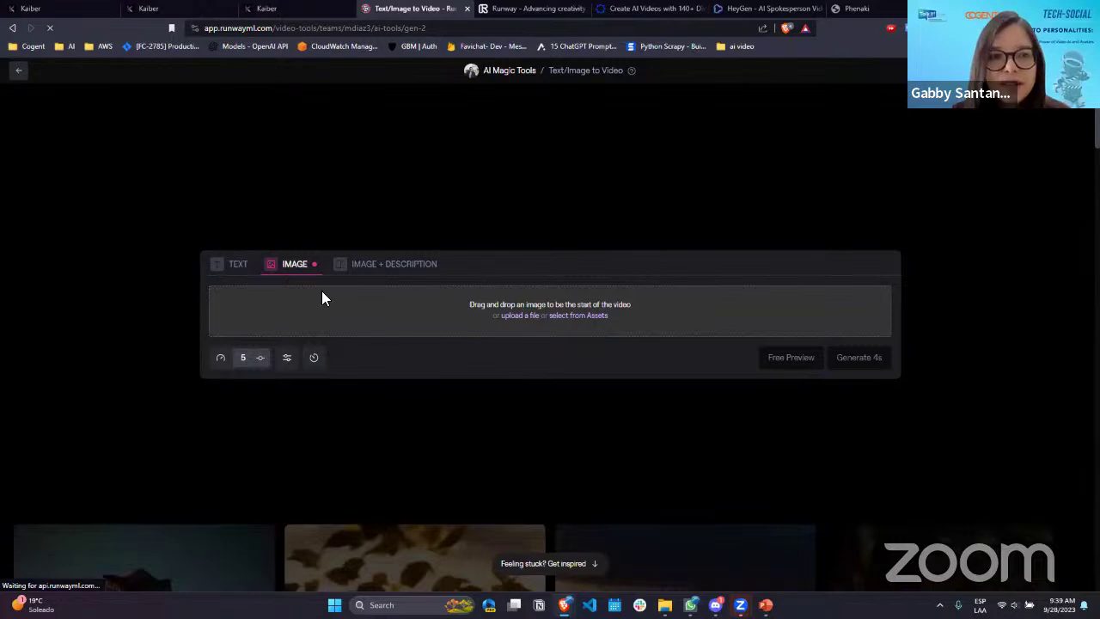
Step: Generate a 4-second Gen-2 video from the text prompt "a bird flying"
click(235, 274)
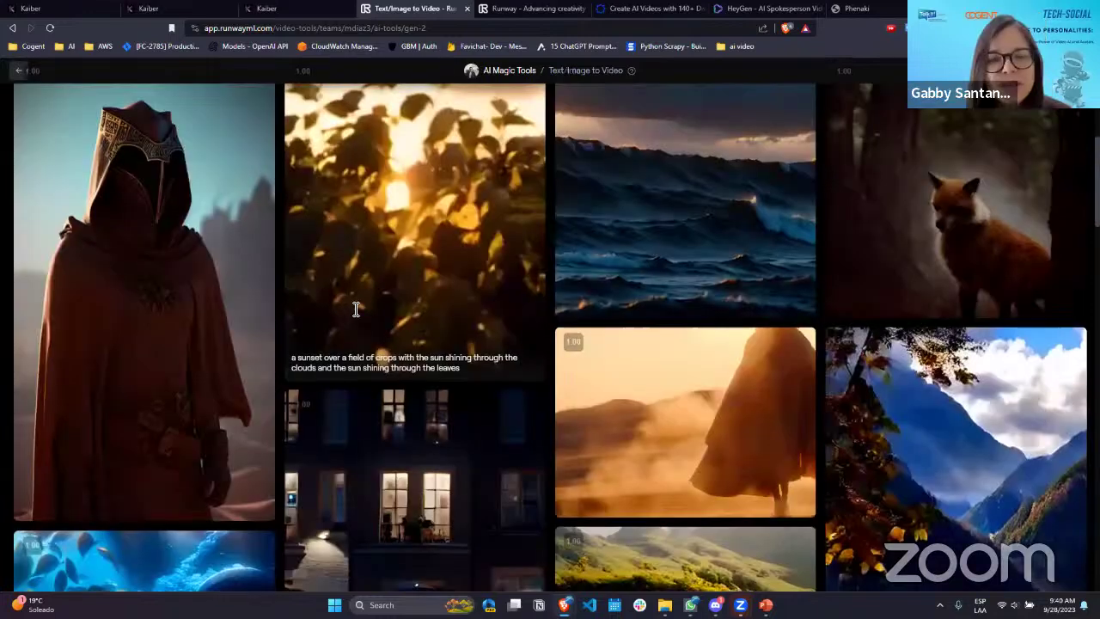
click(356, 307)
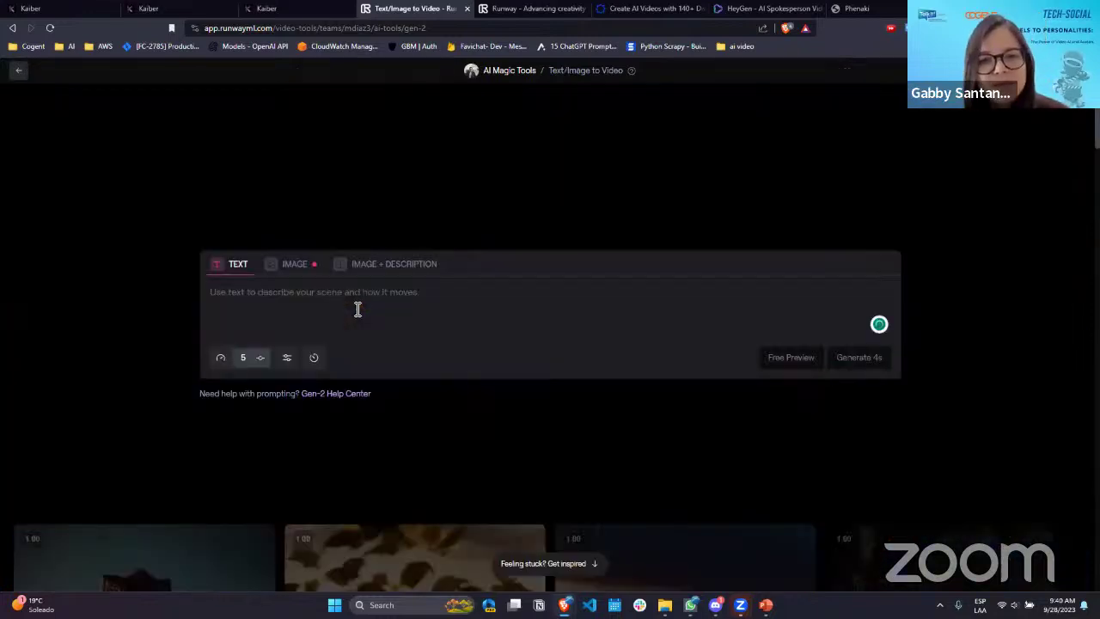
text(a bird)
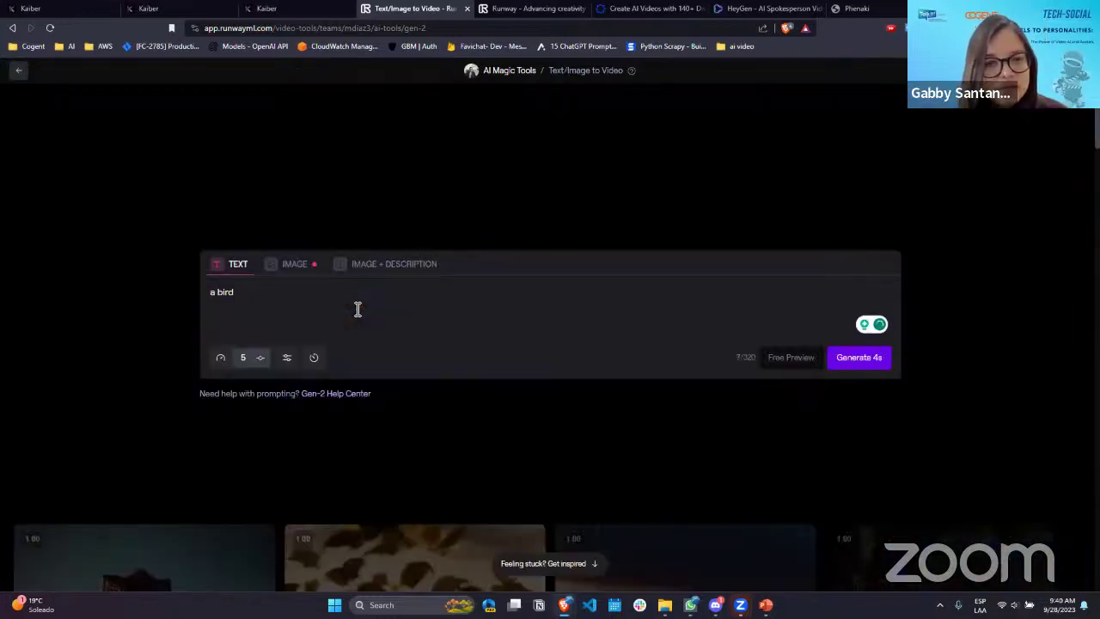
text( flying)
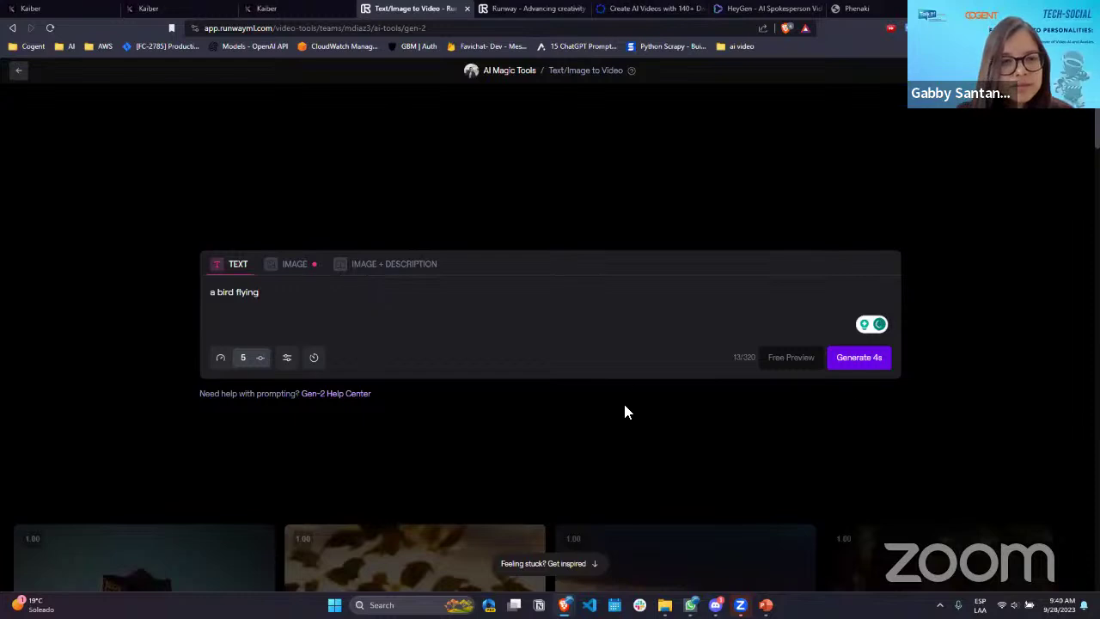
click(860, 360)
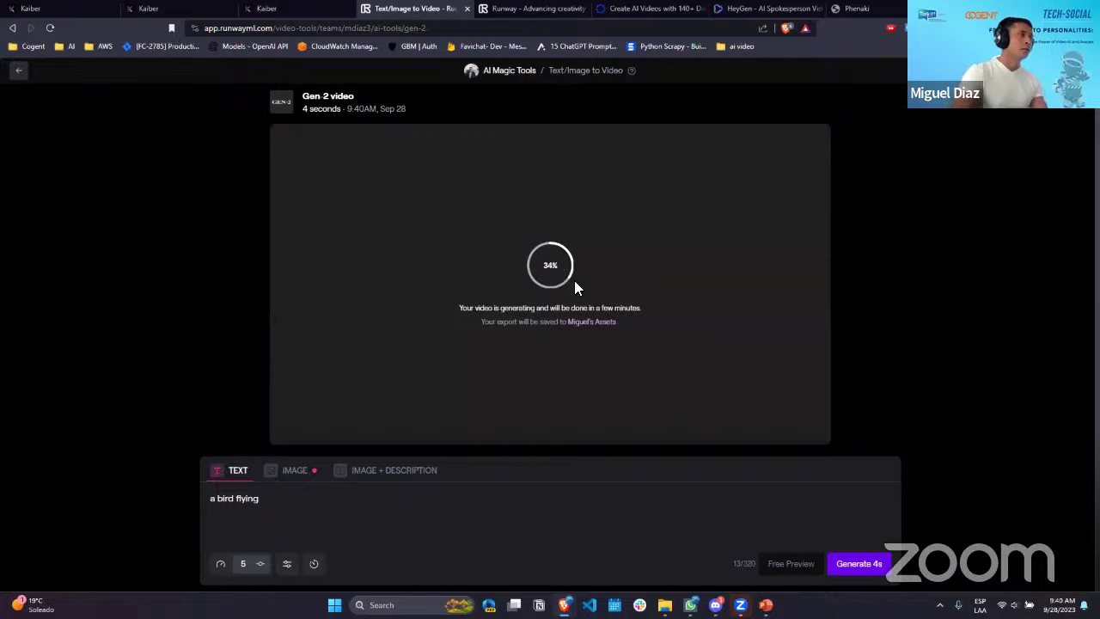
Step: Review the research highlights and AI Magic Tools on Runway's main website, and return to the bird video generation
click(538, 8)
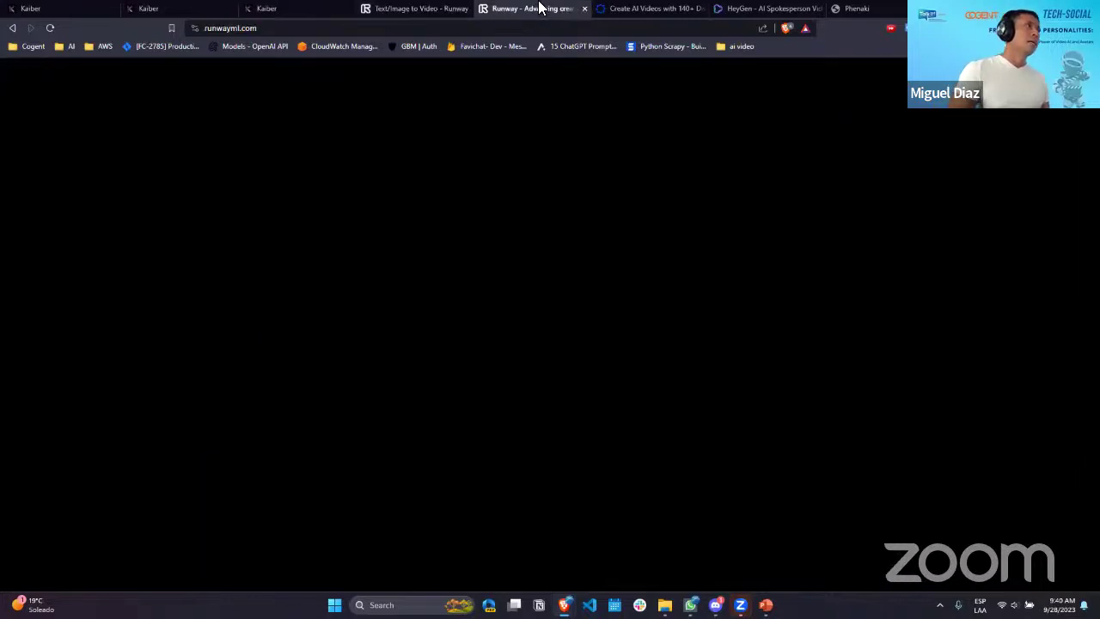
scroll(639, 189, down, 10)
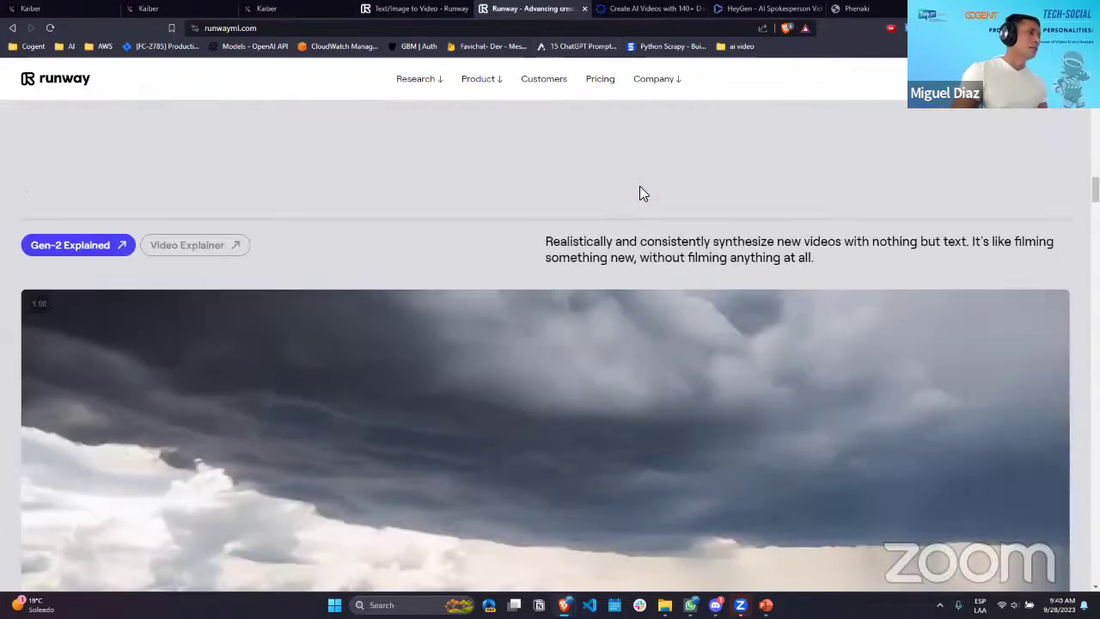
scroll(639, 186, up, 5)
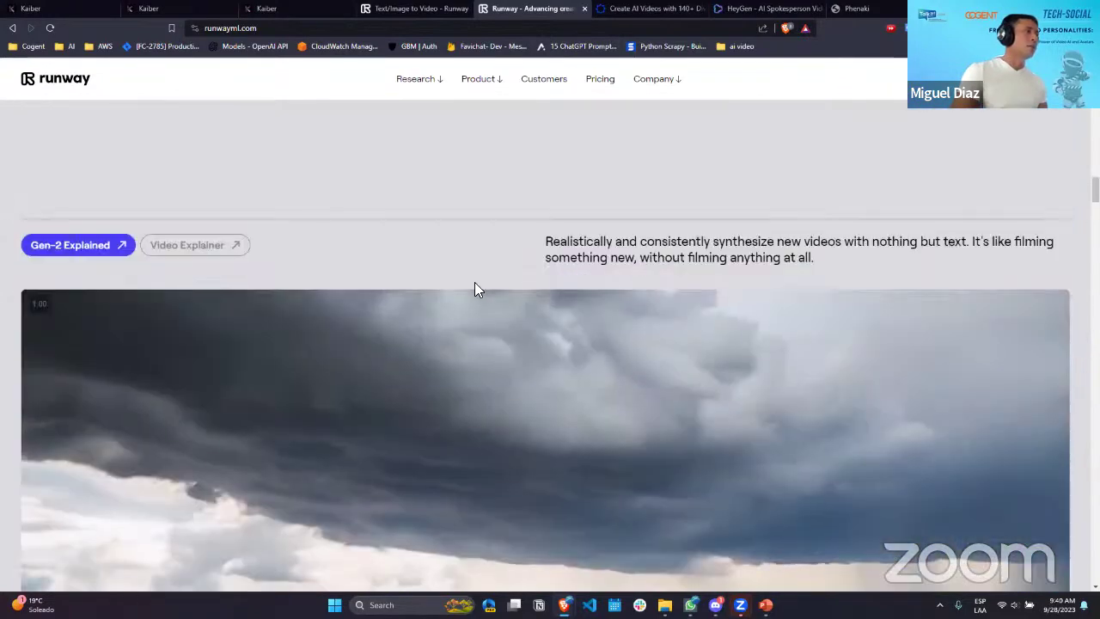
scroll(698, 270, down, 8)
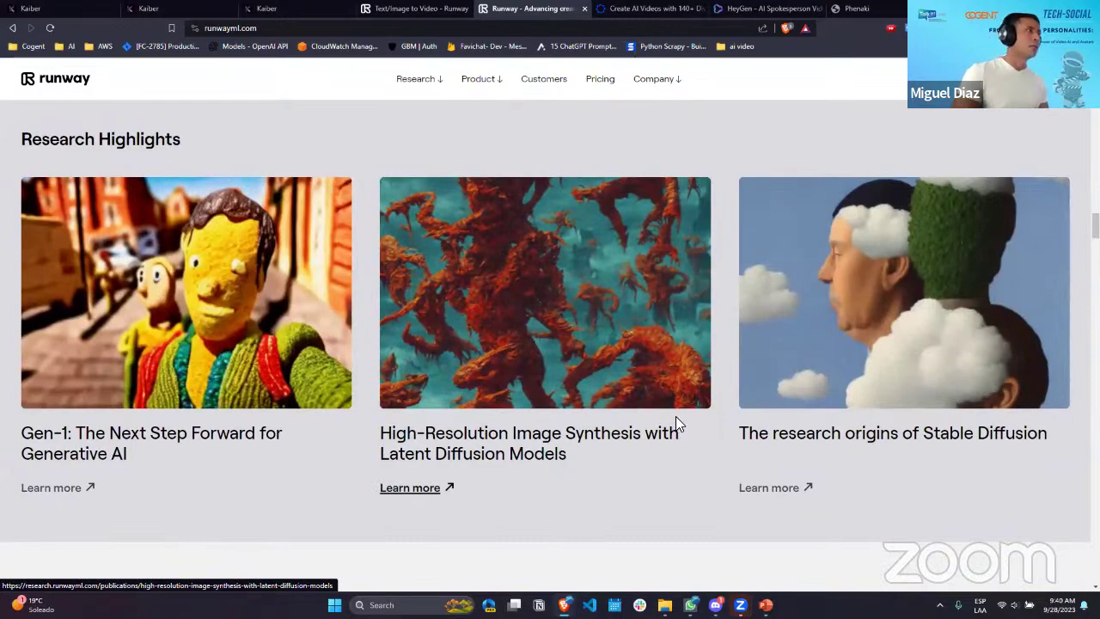
scroll(676, 416, down, 6)
scroll(701, 413, down, 3)
scroll(717, 400, up, 4)
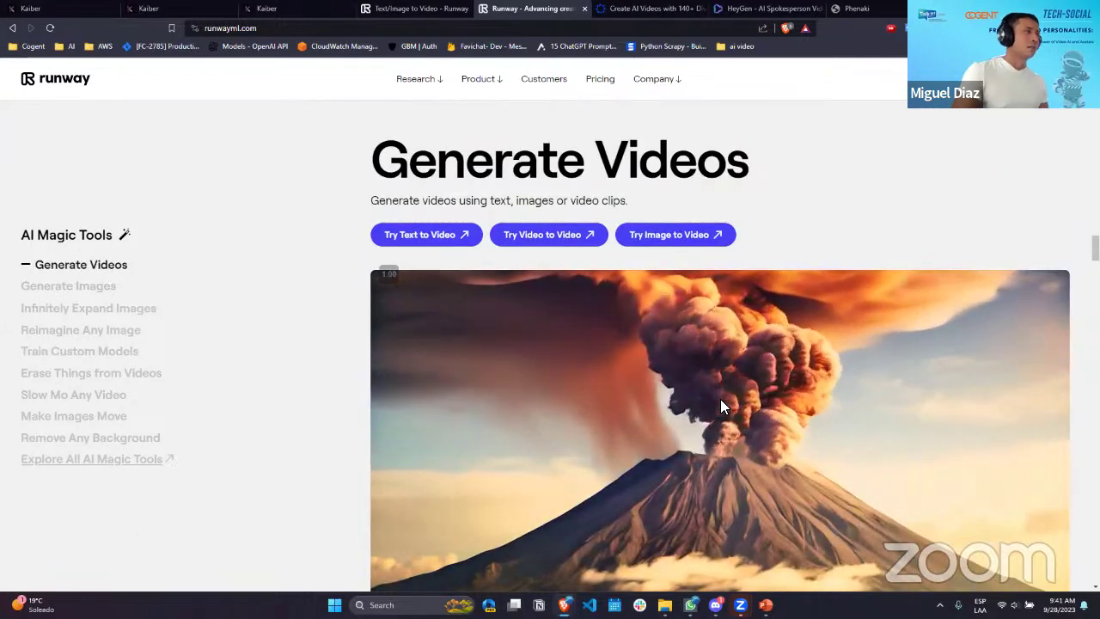
scroll(720, 406, down, 2)
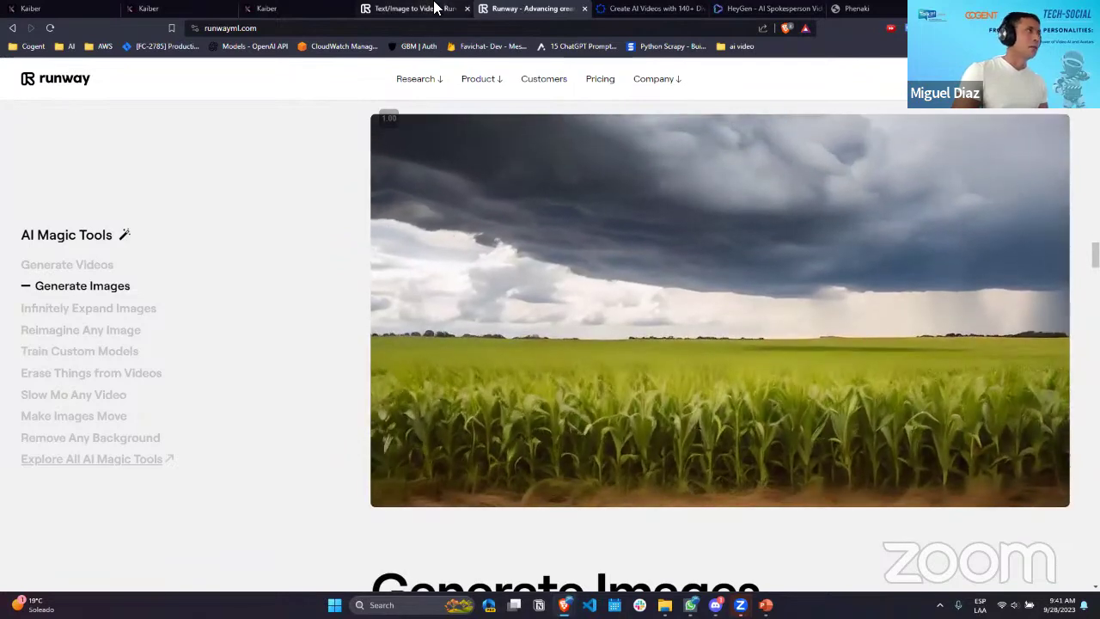
click(412, 9)
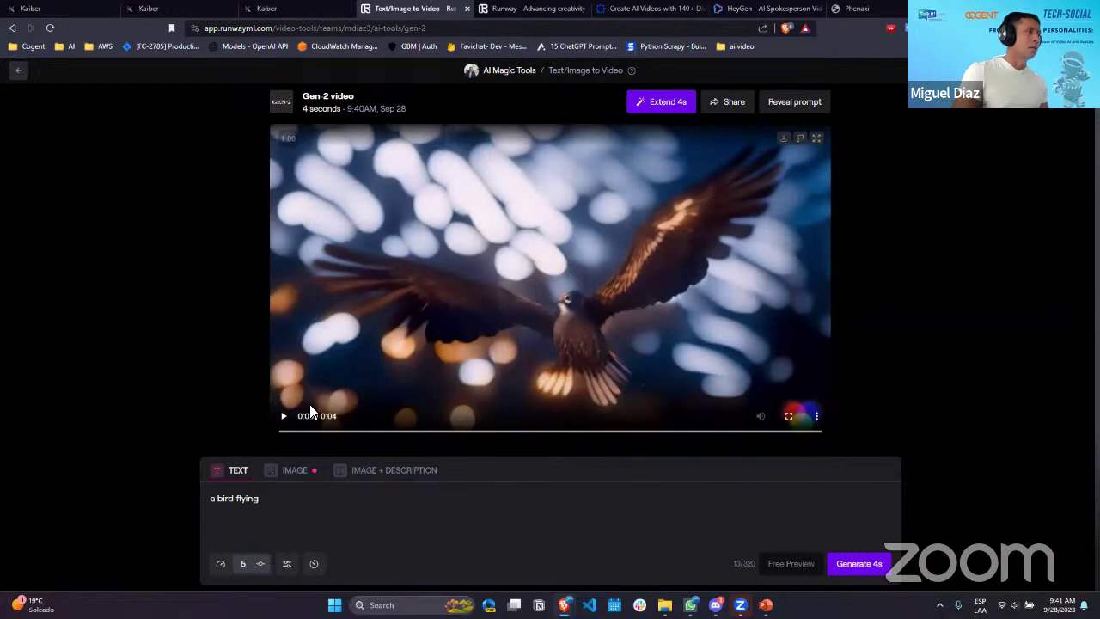
Step: Play the generated bird video in Runway, and switch to HeyGen's home page with the options for creating videos
click(285, 417)
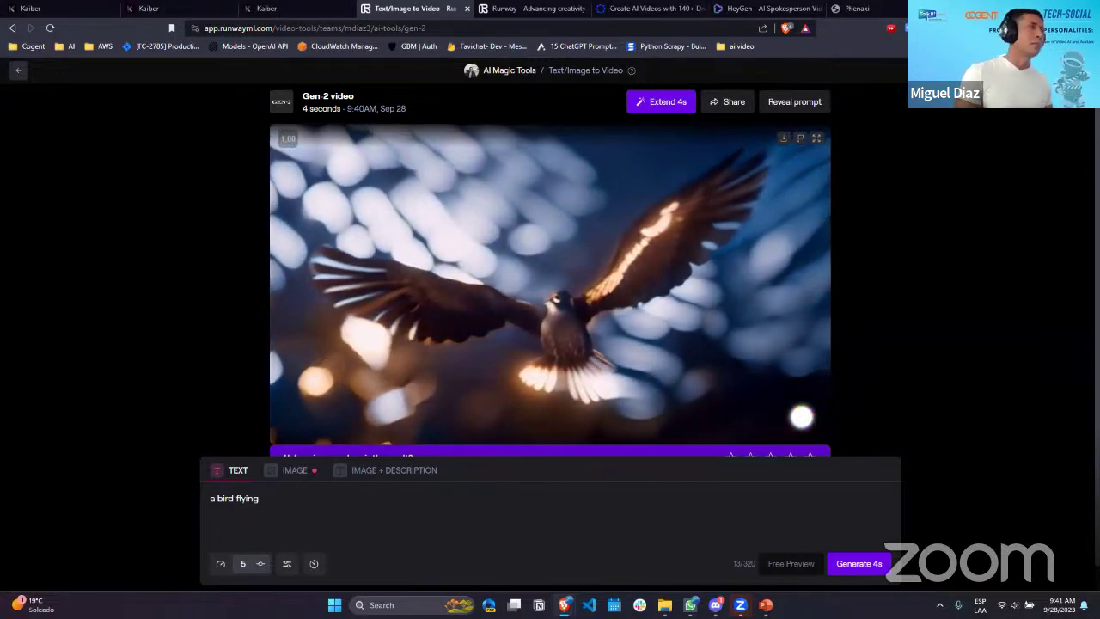
click(536, 7)
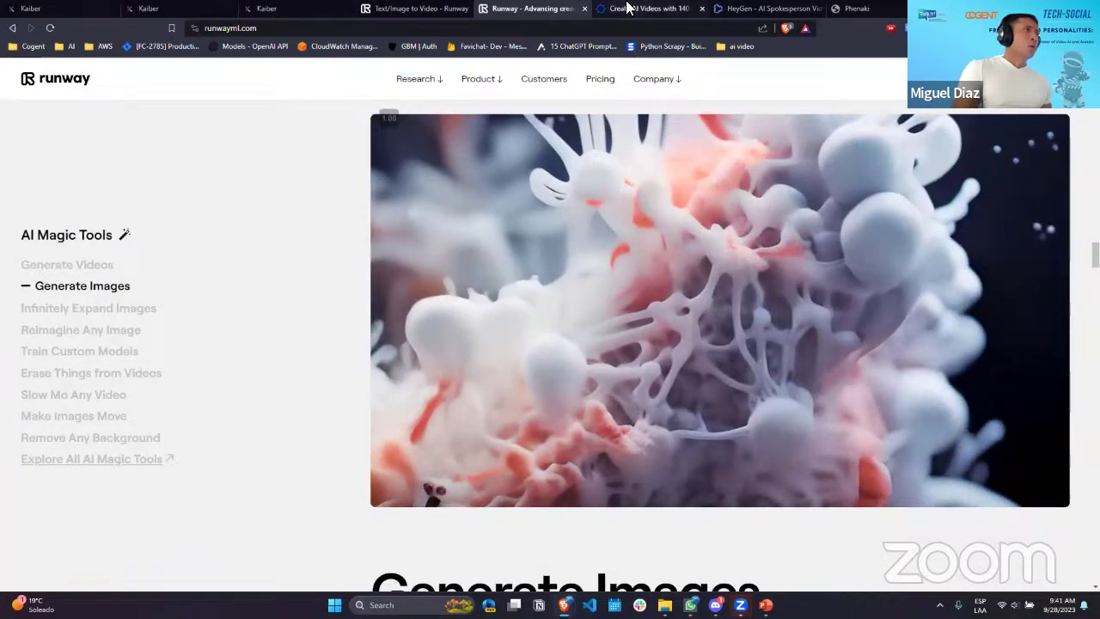
click(631, 7)
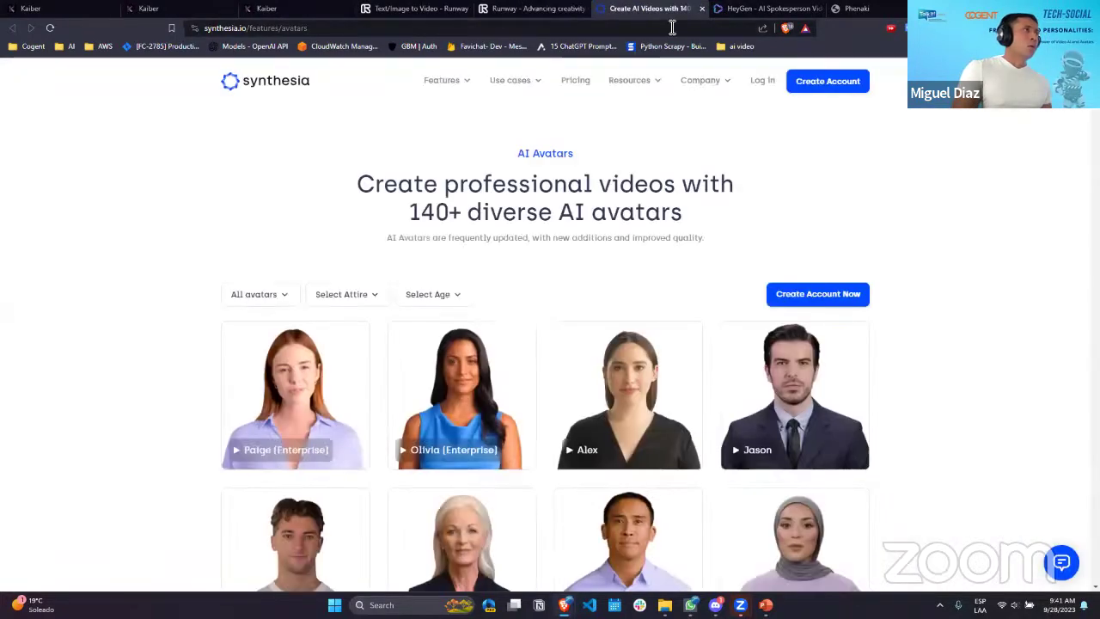
click(762, 9)
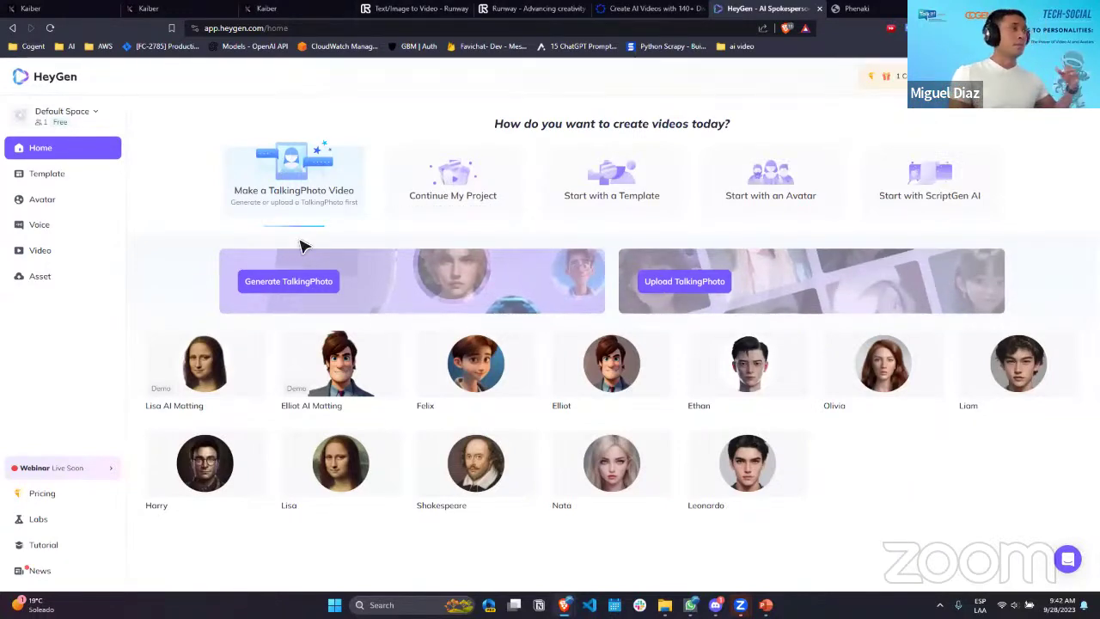
Step: Revisit Synthesia's AI avatars page for comparison, and return to HeyGen to look over its TalkingPhoto characters
click(633, 8)
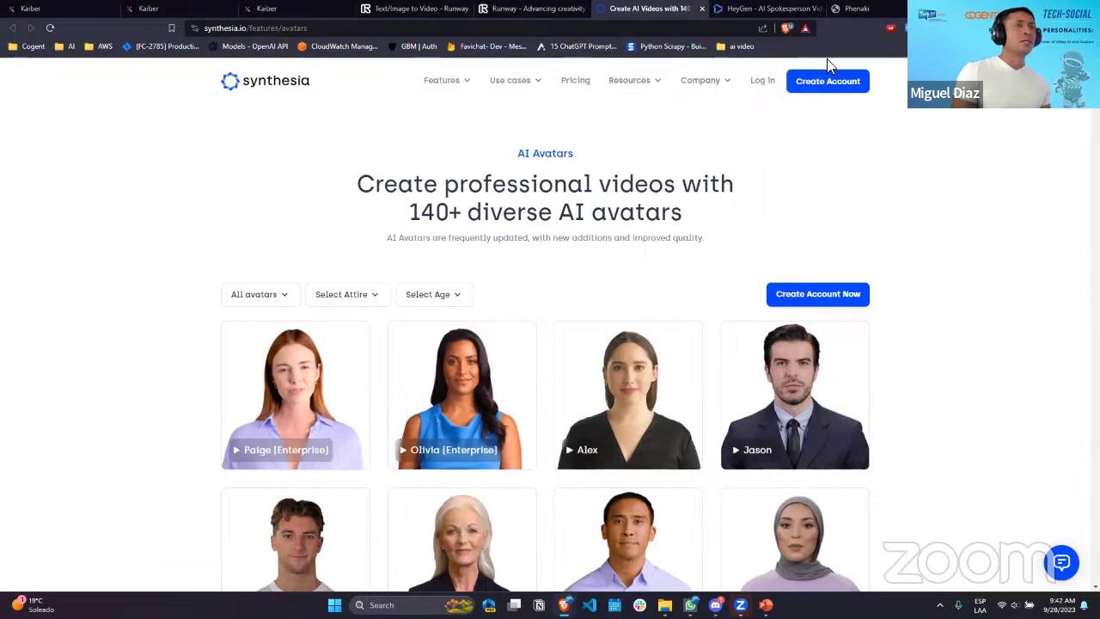
click(765, 9)
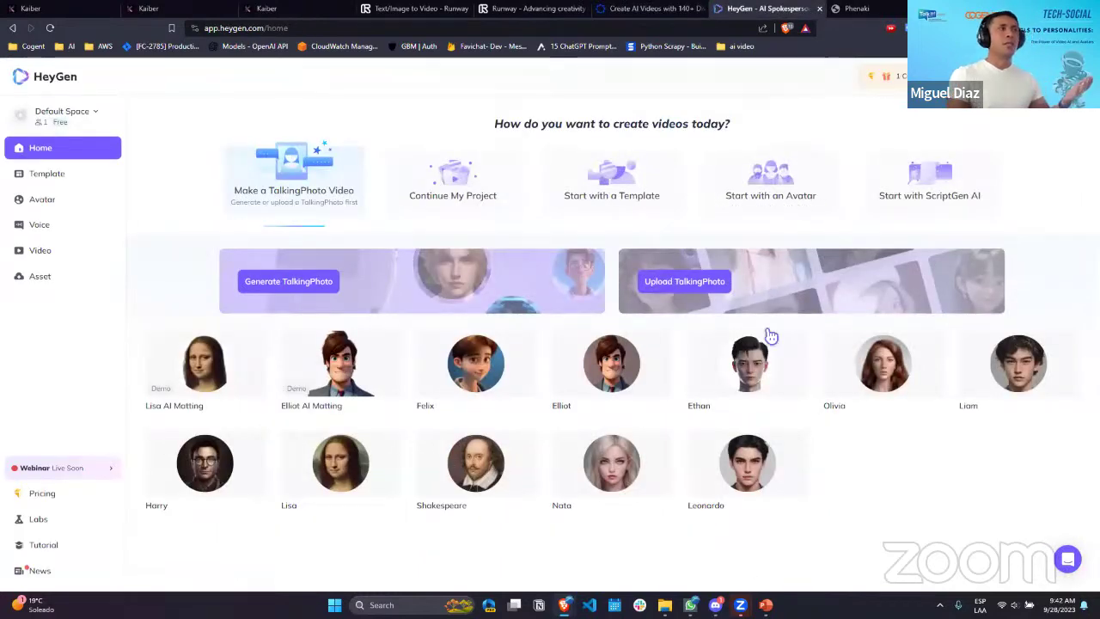
mouse_move(811, 358)
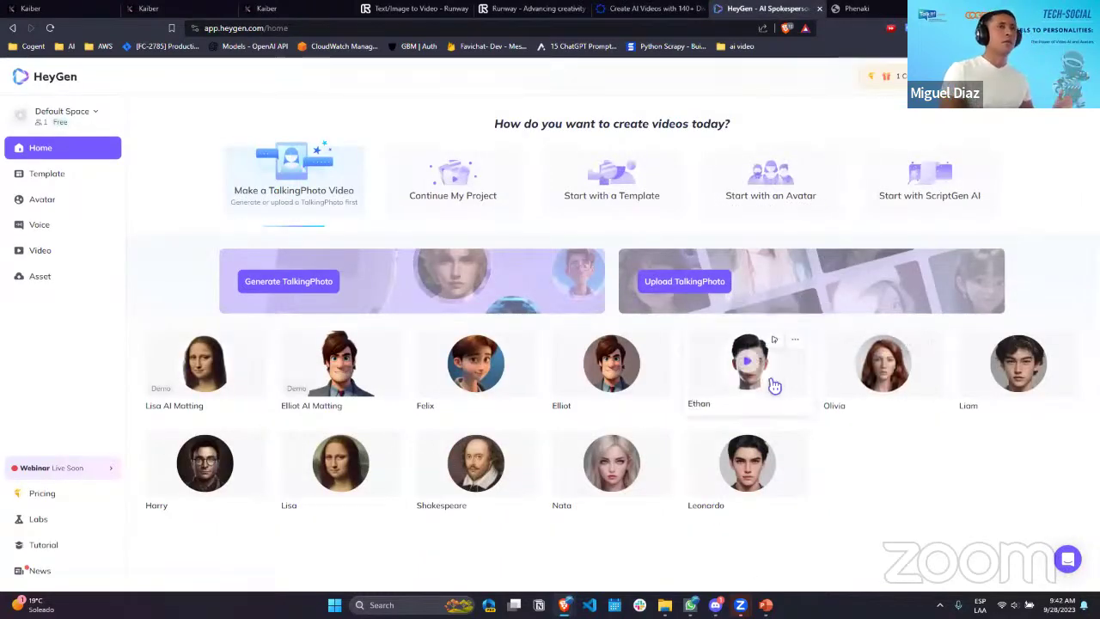
mouse_move(828, 456)
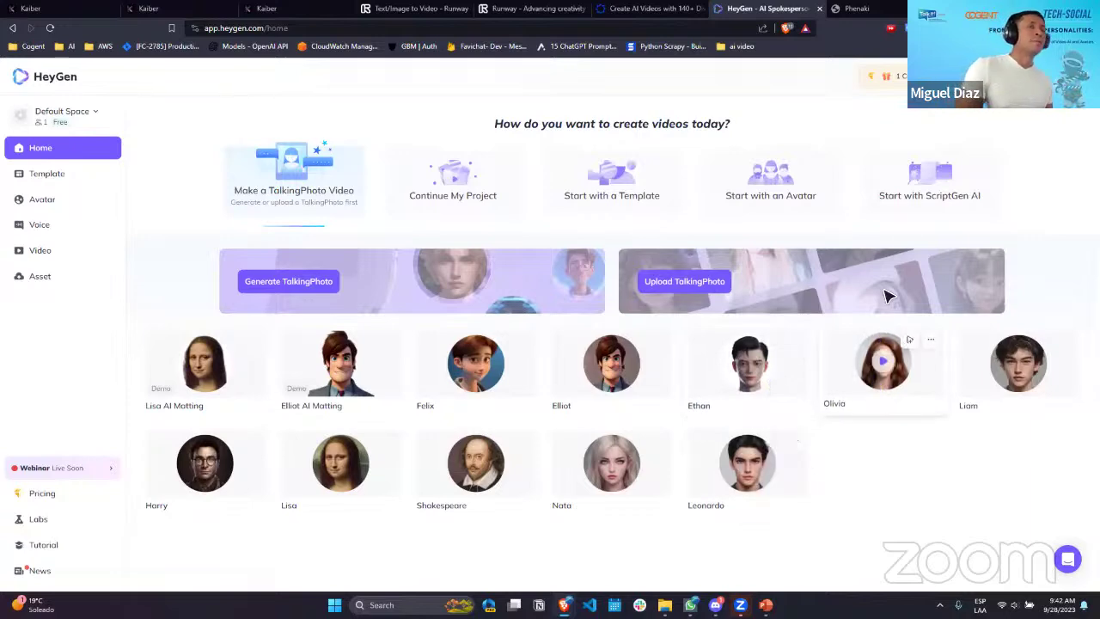
Step: Switch to the Phenaki website and examine its sample videos with their prompts and the interactive astronaut example
click(872, 9)
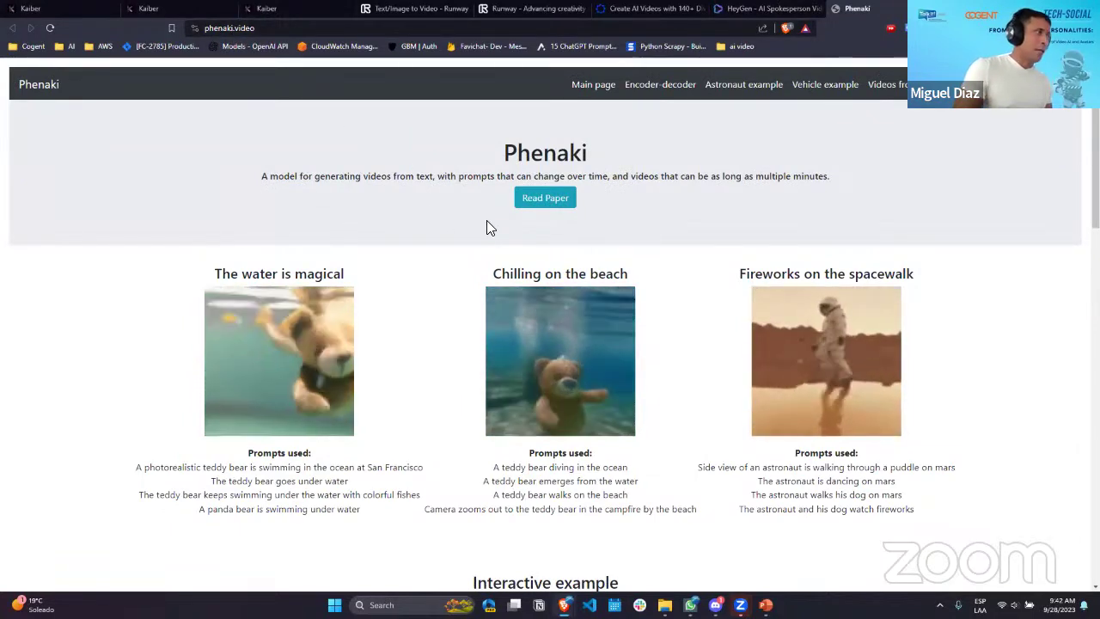
scroll(486, 226, down, 4)
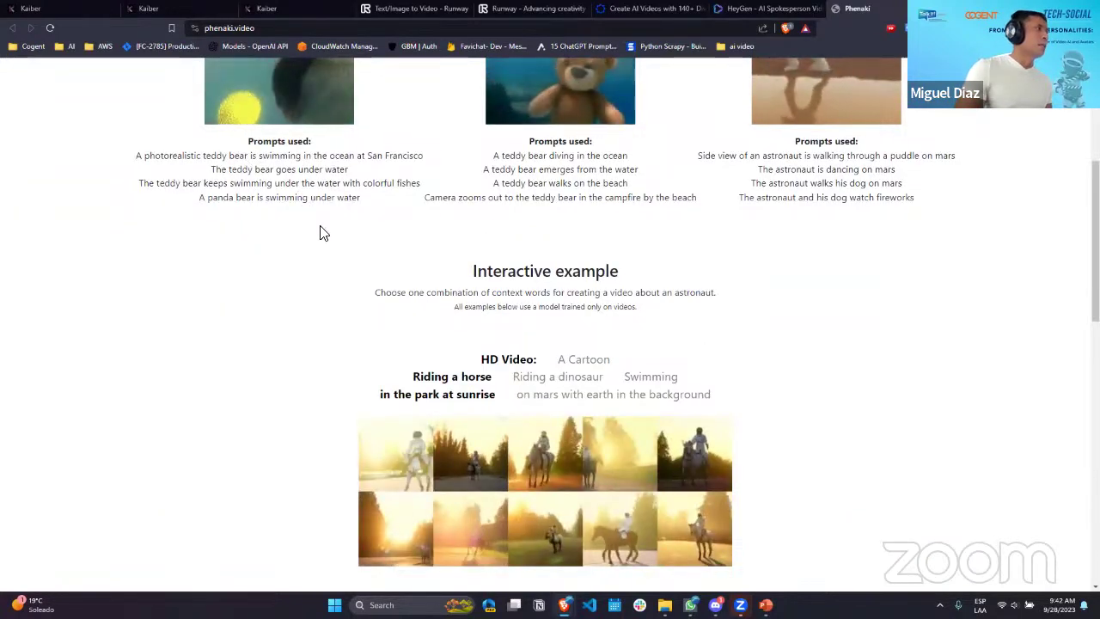
scroll(309, 211, up, 4)
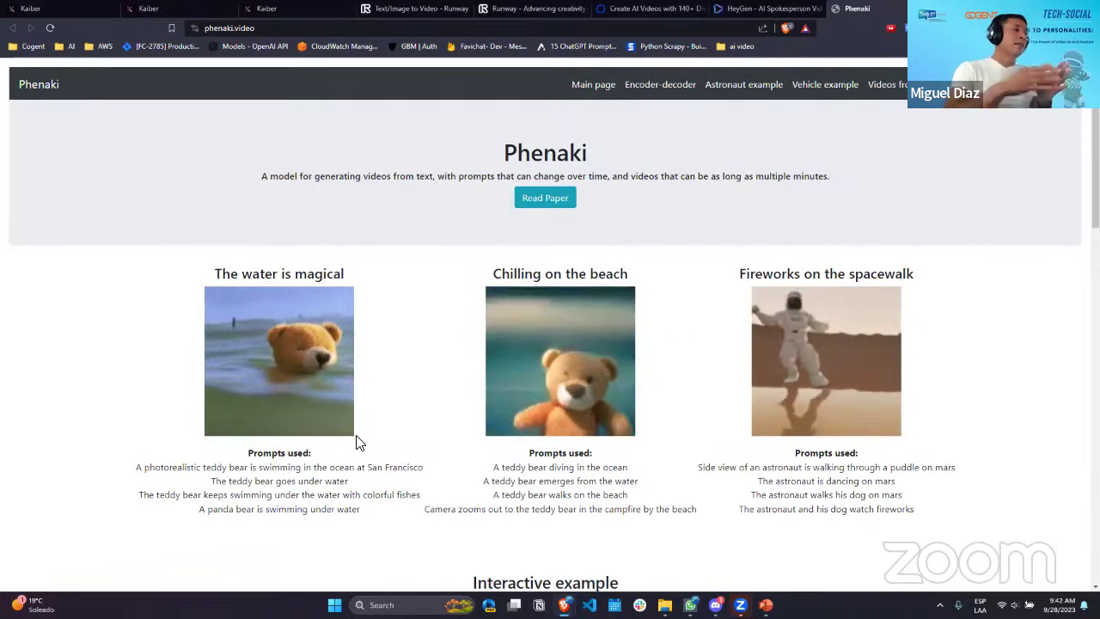